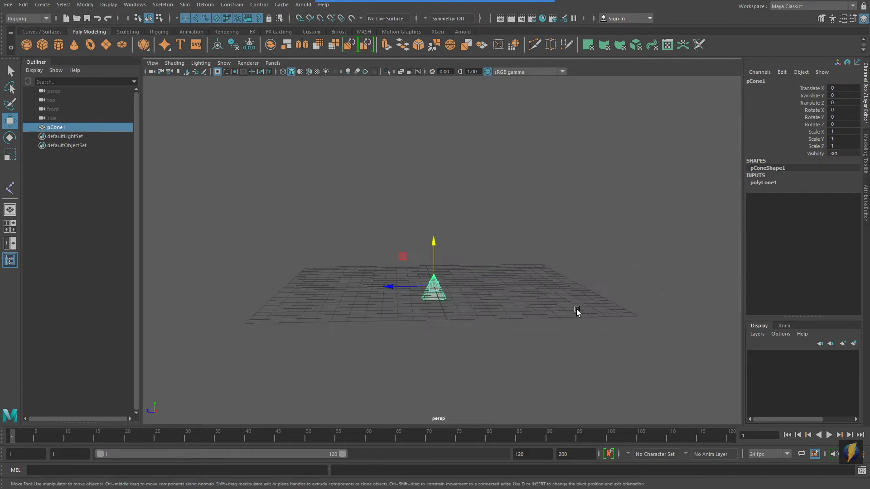
# In the side view, duplicate the cone and move the copy up 2 units so it sits on the original.
pyautogui.press('space')
pyautogui.press('space')
pyautogui.keyDown('alt'); pyautogui.moveTo(400, 338); pyautogui.dragTo(393, 317, button='middle'); pyautogui.keyUp('alt')
pyautogui.keyDown('alt'); pyautogui.moveTo(393, 317); pyautogui.dragTo(474, 316, button='right'); pyautogui.keyUp('alt')
pyautogui.keyDown('alt'); pyautogui.moveTo(474, 316); pyautogui.dragTo(516, 327, button='middle'); pyautogui.keyUp('alt')
pyautogui.hotkey('ctrl', 'd')
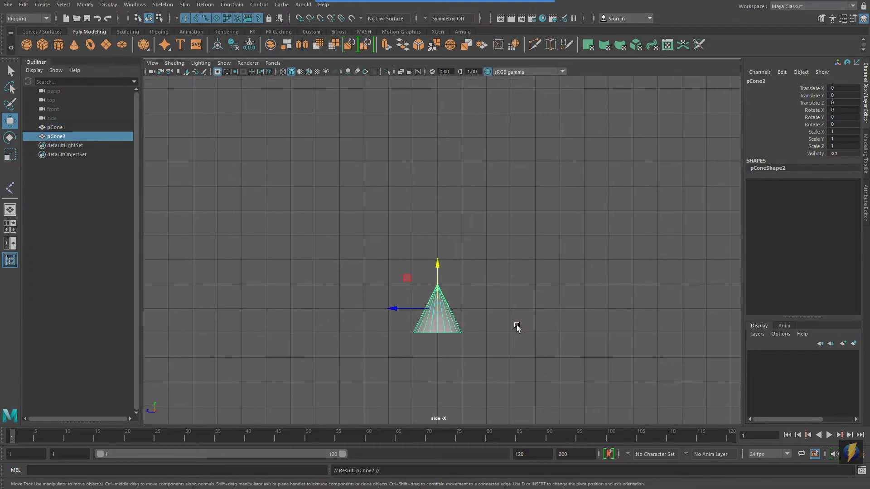
pyautogui.moveTo(437, 266); pyautogui.dragTo(437, 248)
# Move the pivots of both cones down to the centre of their bases, snapped to the grid.
pyautogui.click(448, 317)
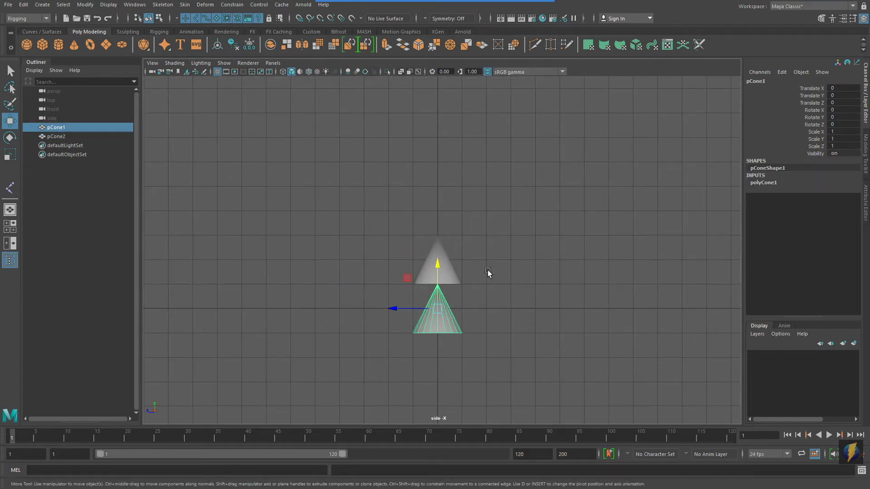
pyautogui.press('d')
pyautogui.press('x')
pyautogui.moveTo(439, 283); pyautogui.dragTo(437, 332)
pyautogui.click(445, 272)
pyautogui.press('d')
pyautogui.press('x')
pyautogui.moveTo(438, 226); pyautogui.dragTo(445, 276)
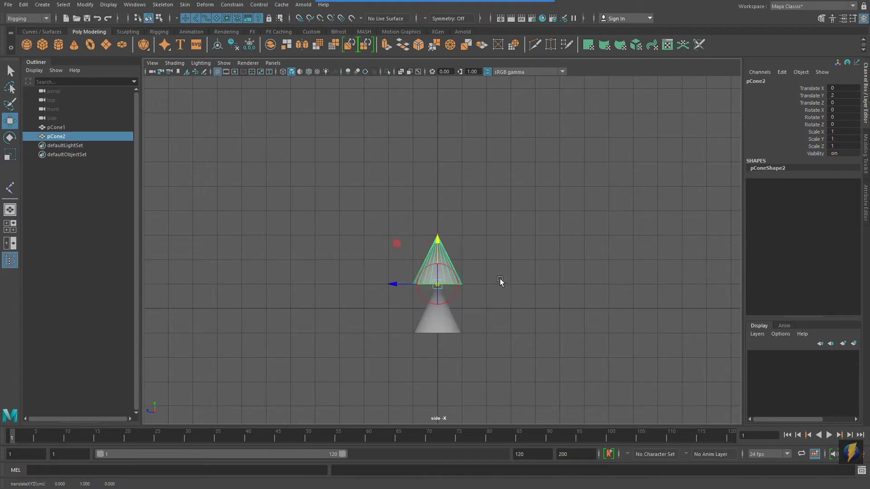
# Duplicate the upper cone three times, stacking each copy 2 units higher to form a column of five cones.
pyautogui.hotkey('ctrl', 'd')
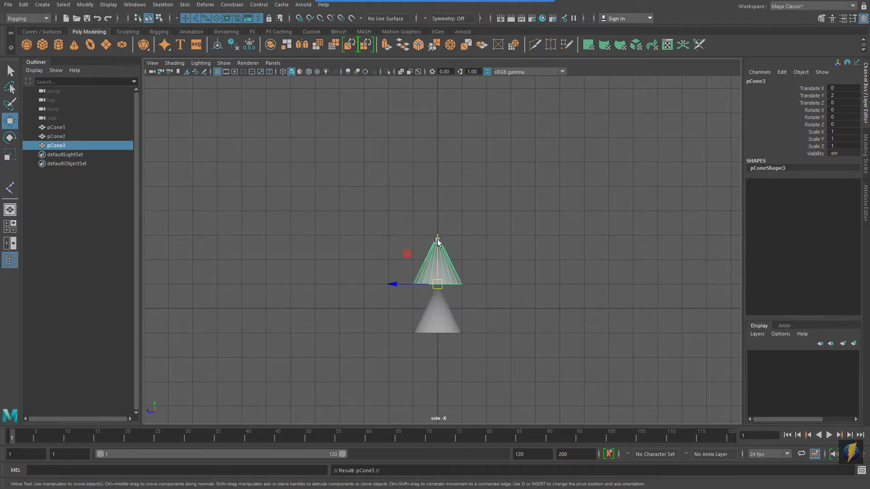
pyautogui.moveTo(437, 238); pyautogui.dragTo(438, 190)
pyautogui.hotkey('ctrl', 'd')
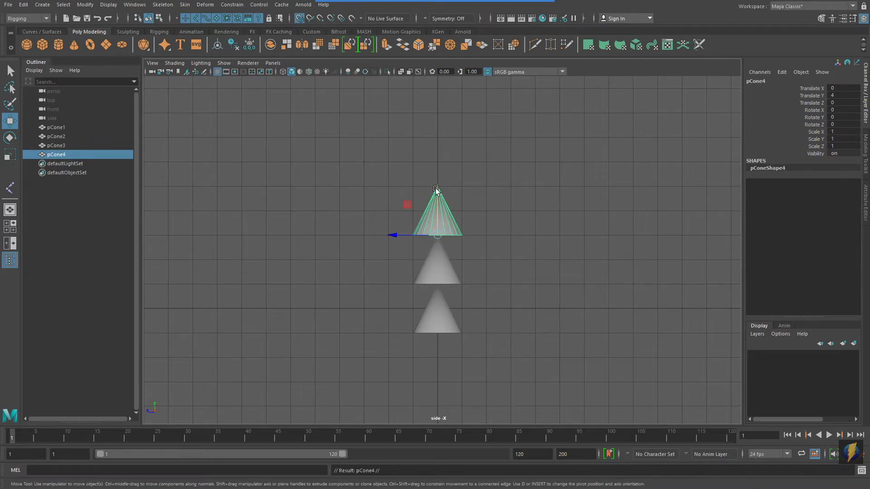
pyautogui.moveTo(437, 235); pyautogui.dragTo(437, 126)
pyautogui.hotkey('ctrl', 'd')
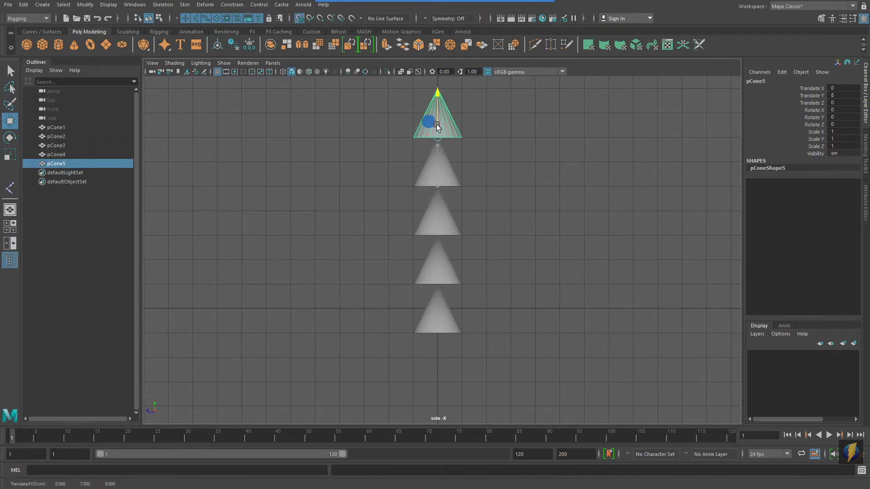
# In the Outliner, parent the cones into one chain, with pCone5 under pCone4, down to pCone2 under pCone1.
pyautogui.press('space')
pyautogui.press('space')
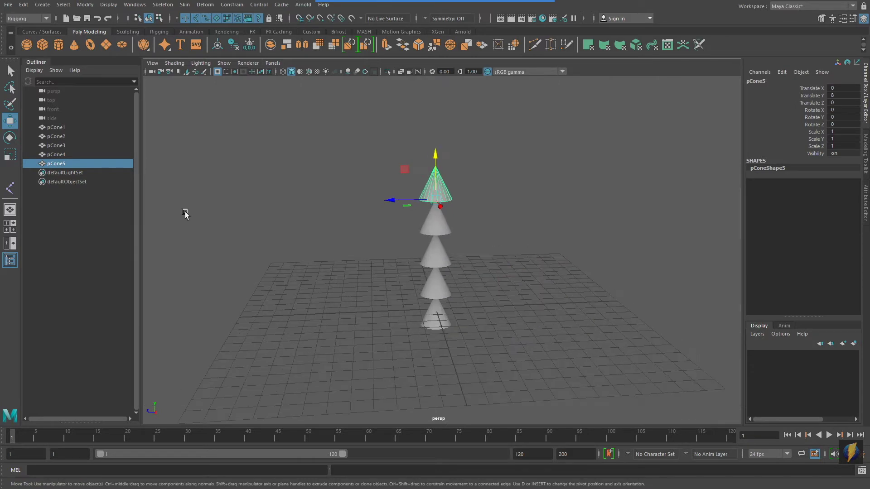
pyautogui.moveTo(57, 164); pyautogui.dragTo(56, 129, button='middle')
pyautogui.click(56, 155)
pyautogui.click(58, 144)
pyautogui.click(58, 137)
pyautogui.keyDown('shift'); pyautogui.click(34, 127); pyautogui.keyUp('shift')
# Try moving the whole cone hierarchy by its pCone1 parent and undo the move.
pyautogui.keyDown('alt'); pyautogui.moveTo(456, 265); pyautogui.dragTo(426, 247); pyautogui.keyUp('alt')
pyautogui.click(68, 128)
pyautogui.keyDown('alt'); pyautogui.moveTo(337, 227); pyautogui.dragTo(341, 236); pyautogui.keyUp('alt')
pyautogui.moveTo(388, 294); pyautogui.dragTo(368, 314)
pyautogui.hotkey('ctrl', 'z')
# Test-rotate pCone2 with its child cones about the X axis and undo the rotation.
pyautogui.press('Down')
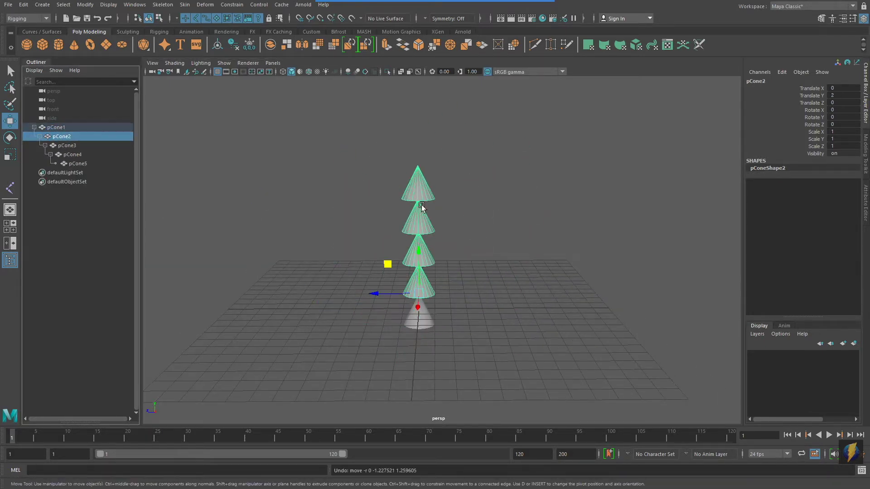
pyautogui.press('e')
pyautogui.moveTo(439, 254); pyautogui.dragTo(378, 252)
pyautogui.hotkey('ctrl', 'z')
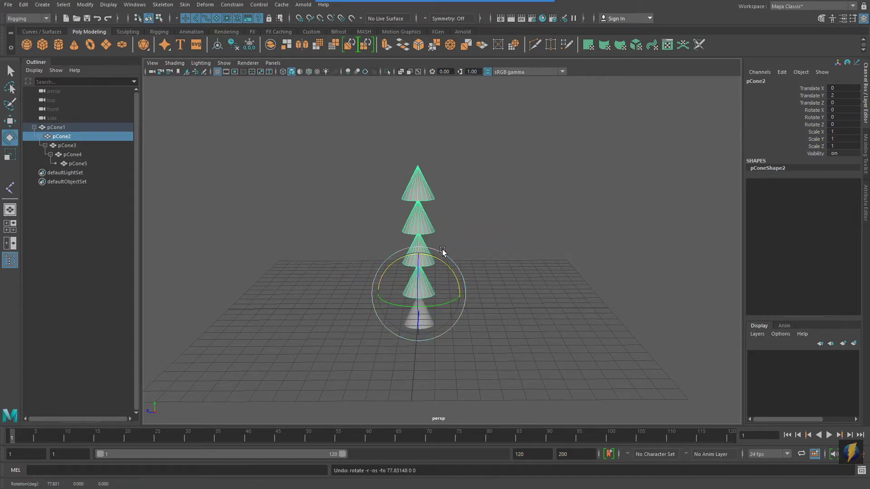
# Test-rotate pCone3 and pCone4 one at a time with their children, undoing each rotation.
pyautogui.click(68, 146)
pyautogui.moveTo(453, 241); pyautogui.dragTo(467, 258)
pyautogui.hotkey('ctrl', 'z')
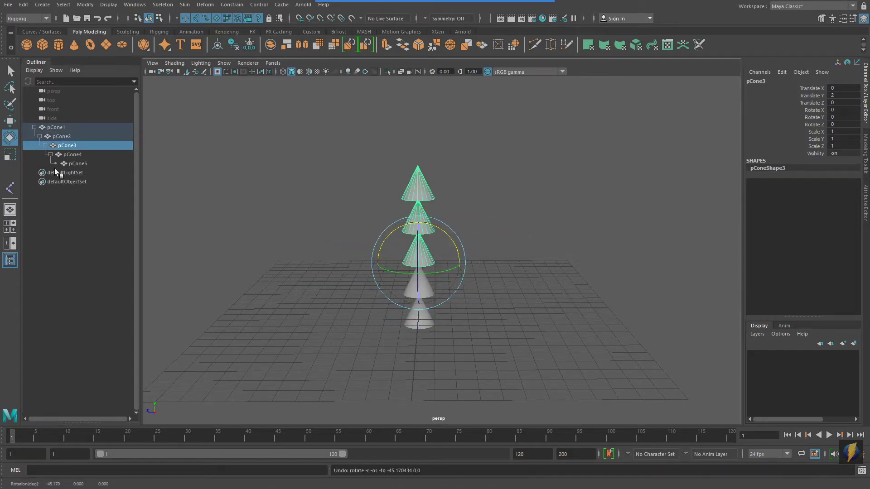
pyautogui.click(61, 156)
pyautogui.moveTo(451, 207); pyautogui.dragTo(431, 211)
pyautogui.hotkey('ctrl', 'z')
# Select pCone2 through pCone5 together, test-rotate them as a group to curl the chain, and undo the rotations.
pyautogui.press('Up')
pyautogui.keyDown('shift'); pyautogui.click(93, 163); pyautogui.keyUp('shift')
pyautogui.moveTo(458, 175); pyautogui.dragTo(481, 199)
pyautogui.hotkey('ctrl', 'z')
pyautogui.moveTo(417, 181)
pyautogui.mouseDown()
pyautogui.moveTo(416, 210)
pyautogui.moveTo(415, 169)
pyautogui.moveTo(410, 193)
pyautogui.moveTo(414, 179)
pyautogui.mouseUp()
pyautogui.hotkey('ctrl', 'z')
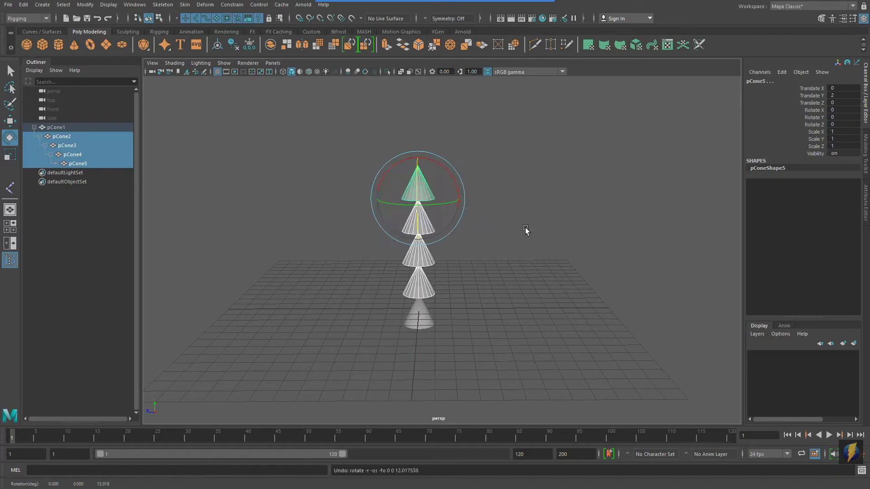
# Move the pCone1 hierarchy along Z to about 21.25, off to the side of the grid.
pyautogui.keyDown('alt'); pyautogui.moveTo(379, 272); pyautogui.dragTo(489, 265); pyautogui.keyUp('alt')
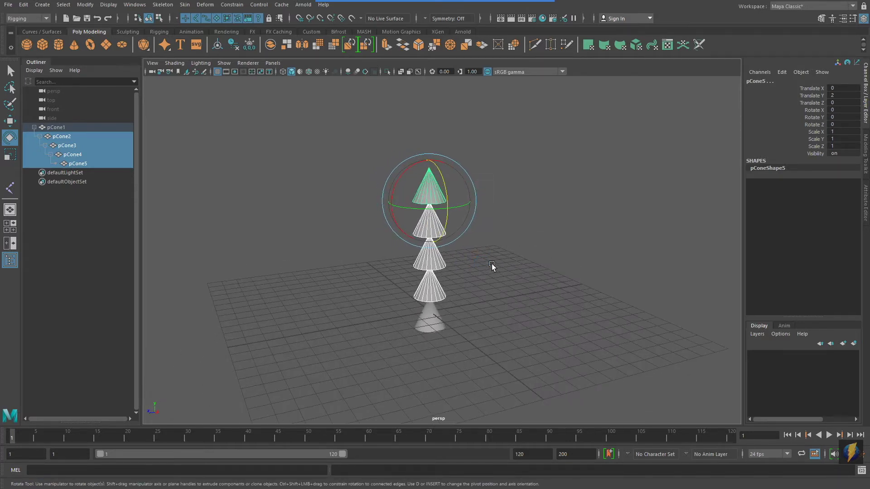
pyautogui.click(426, 323)
pyautogui.press('w')
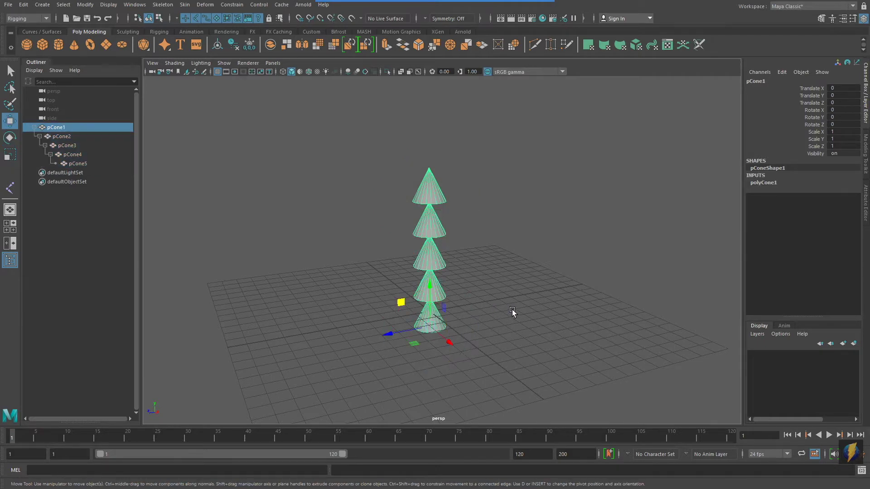
pyautogui.scroll(-3, 512, 309)
pyautogui.keyDown('alt'); pyautogui.moveTo(512, 310); pyautogui.dragTo(504, 310); pyautogui.keyUp('alt')
pyautogui.moveTo(392, 299); pyautogui.dragTo(172, 308)
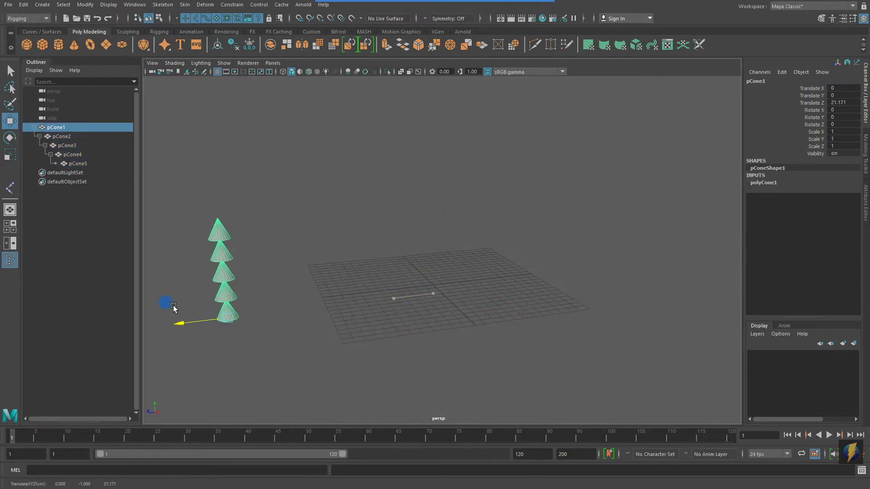
pyautogui.keyDown('alt'); pyautogui.moveTo(393, 277); pyautogui.dragTo(418, 271); pyautogui.keyUp('alt')
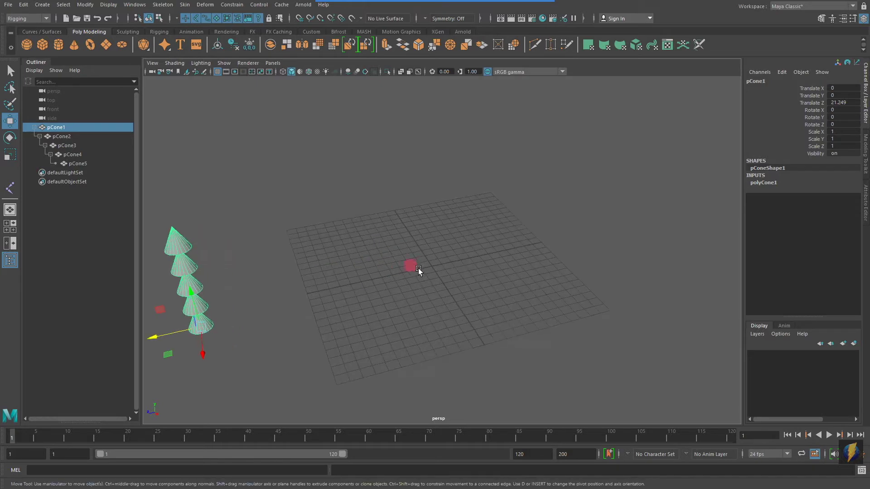
# Switch the menu set to Modeling and back to Rigging.
pyautogui.click(45, 18)
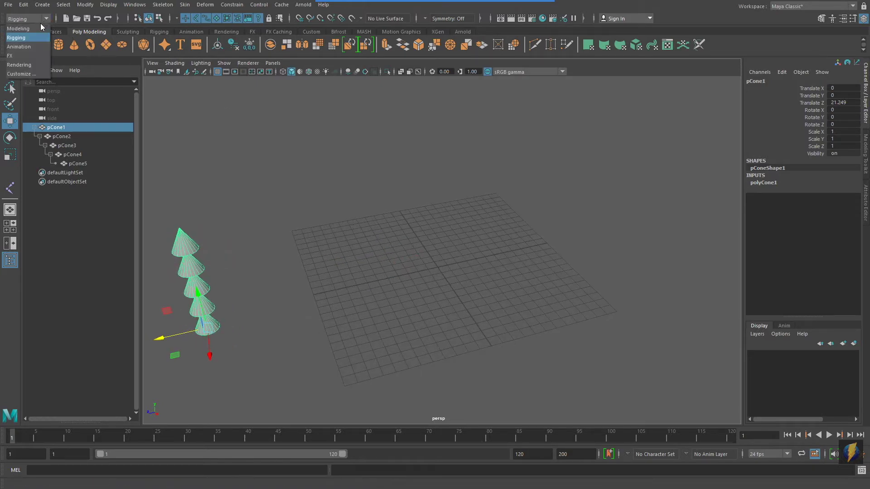
pyautogui.click(51, 28)
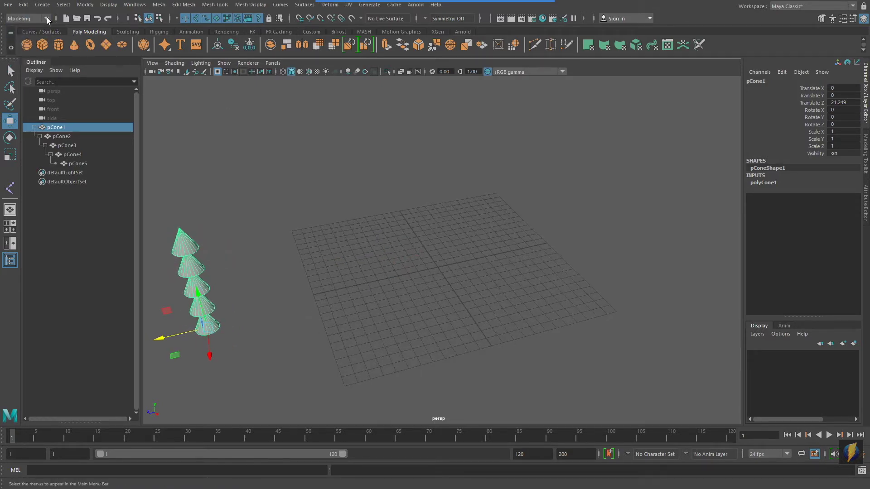
pyautogui.click(47, 20)
pyautogui.click(17, 38)
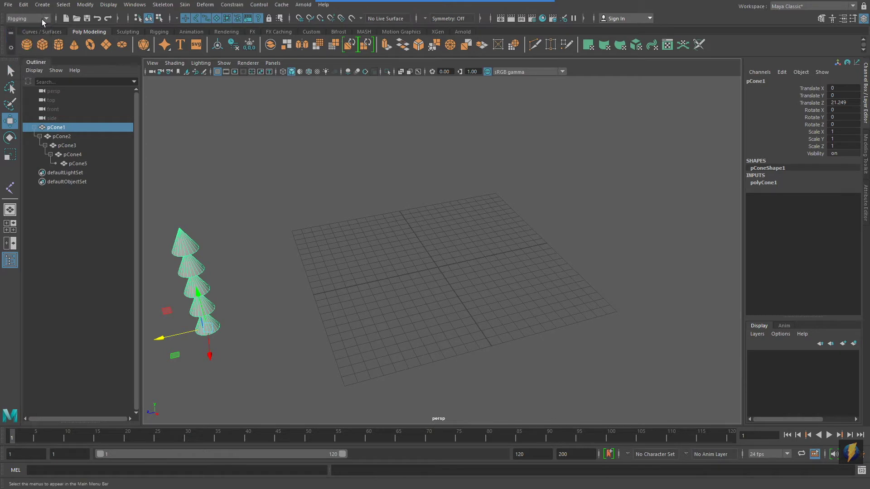
# Start the Create Joints tool with its settings shown, keep the defaults and close the settings.
pyautogui.click(166, 6)
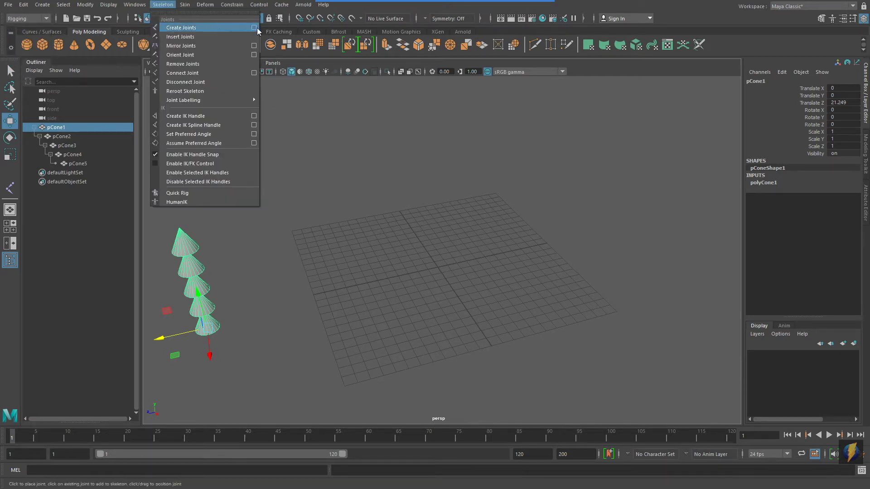
pyautogui.click(254, 27)
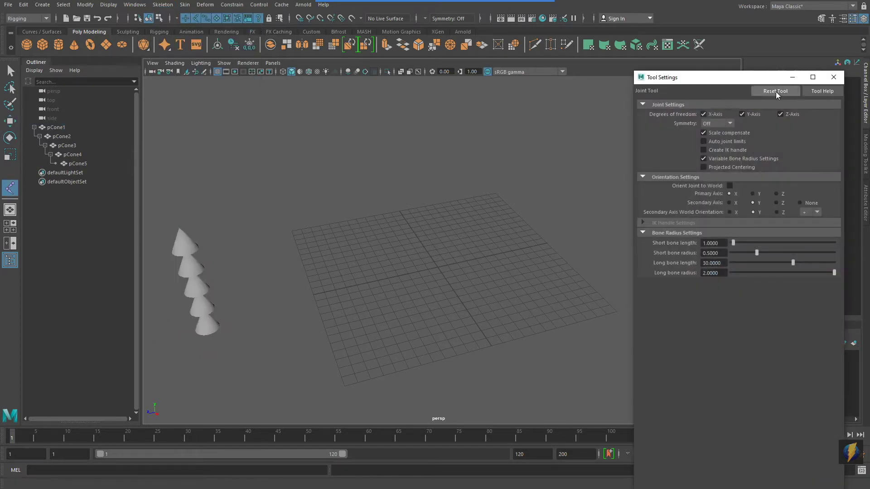
pyautogui.click(833, 78)
# Place a winding chain of eight joints from behind the grid, across its centre and around to its front, and finish the chain.
pyautogui.keyDown('alt'); pyautogui.moveTo(512, 228); pyautogui.dragTo(459, 168); pyautogui.keyUp('alt')
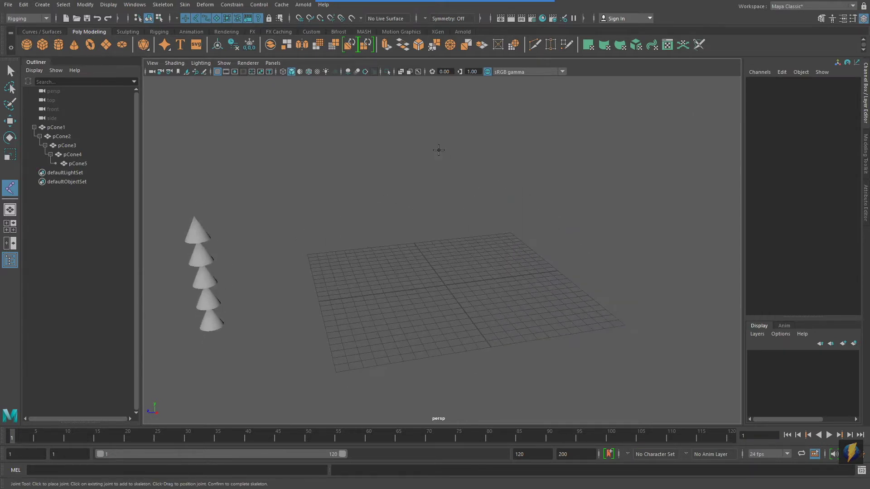
pyautogui.click(407, 150)
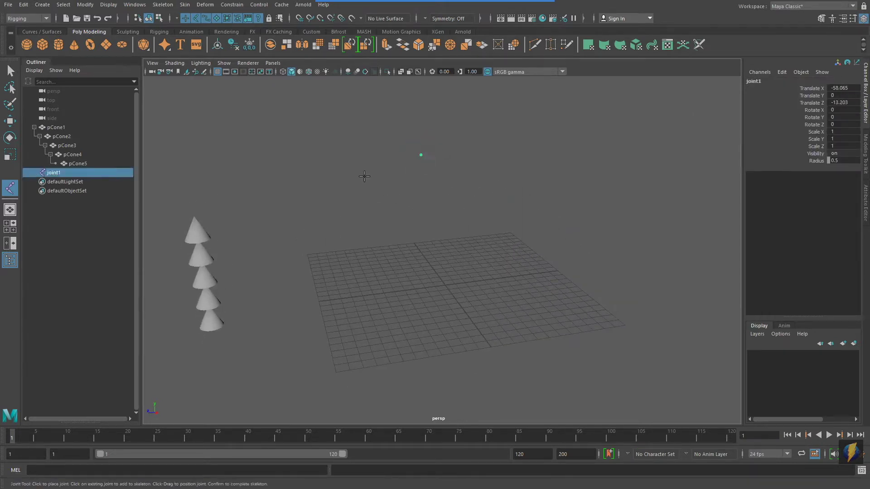
pyautogui.moveTo(364, 177); pyautogui.dragTo(358, 185)
pyautogui.click(374, 221)
pyautogui.click(441, 272)
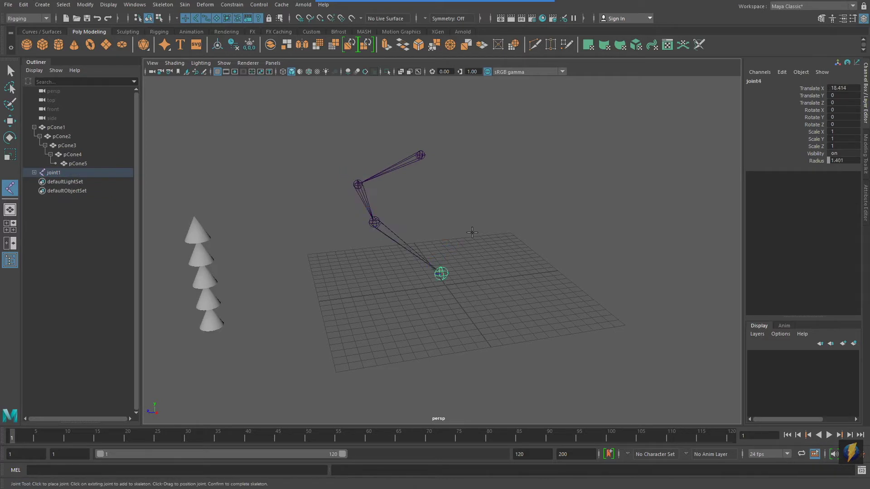
pyautogui.click(487, 224)
pyautogui.click(562, 233)
pyautogui.click(529, 301)
pyautogui.click(430, 331)
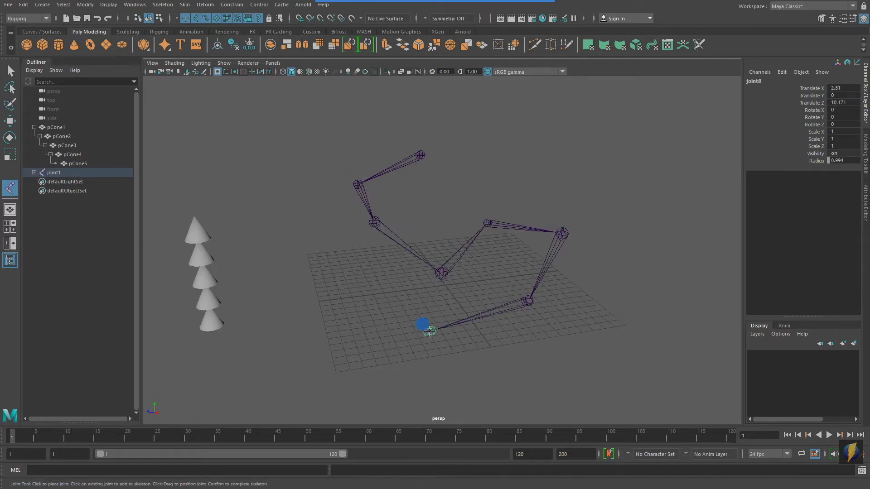
pyautogui.keyDown('alt'); pyautogui.moveTo(431, 331); pyautogui.dragTo(450, 328); pyautogui.keyUp('alt')
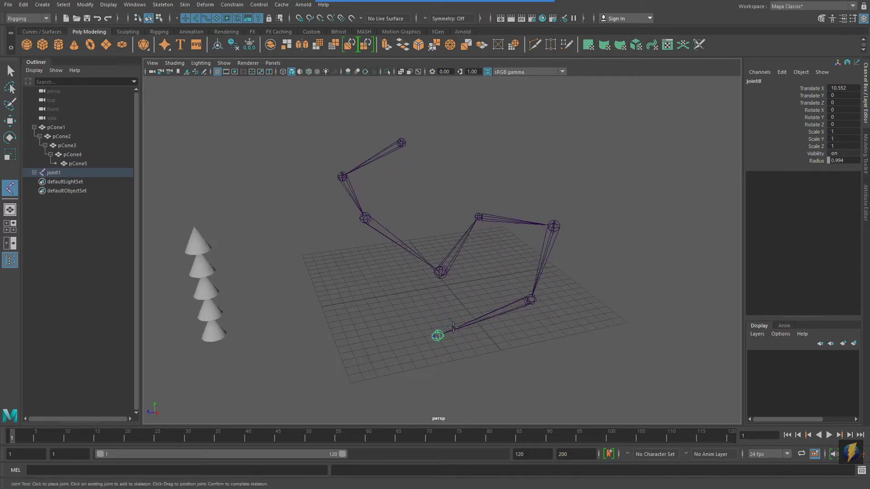
pyautogui.press('w')
pyautogui.keyDown('alt'); pyautogui.moveTo(425, 300); pyautogui.dragTo(478, 298); pyautogui.keyUp('alt')
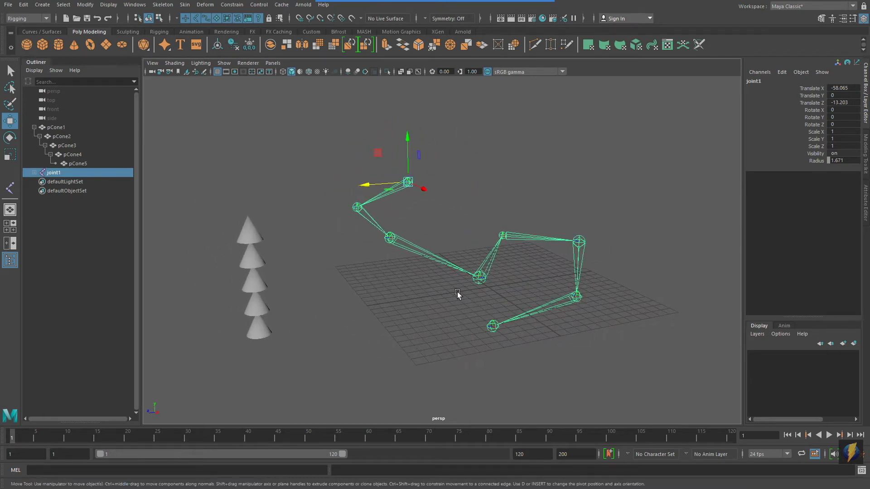
# Expand the joint1 hierarchy in the Outliner and walk the selection from joint8 up to joint1 to examine the parenting.
pyautogui.keyDown('shift'); pyautogui.click(34, 173); pyautogui.keyUp('shift')
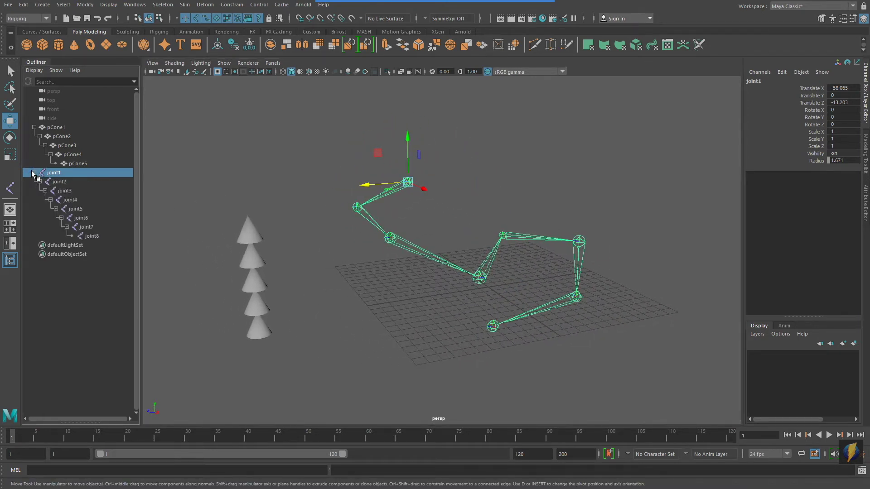
pyautogui.click(92, 236)
pyautogui.press('Up')
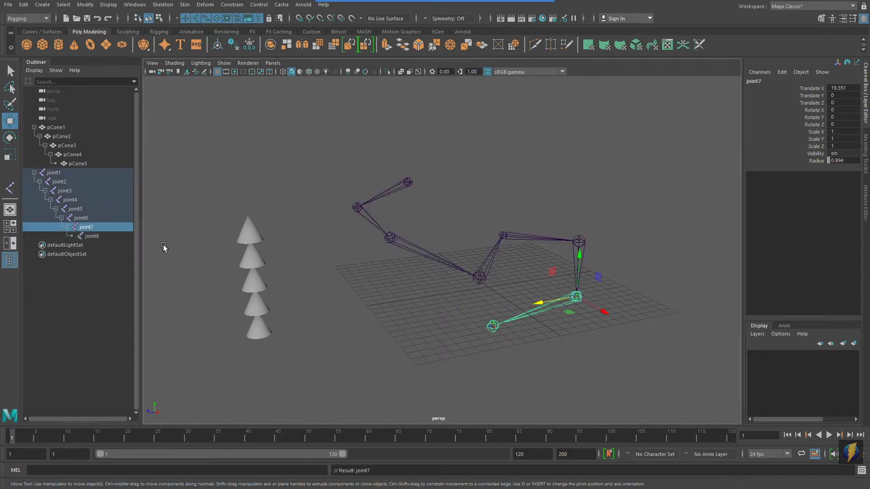
pyautogui.press('Up')
pyautogui.press('Up')
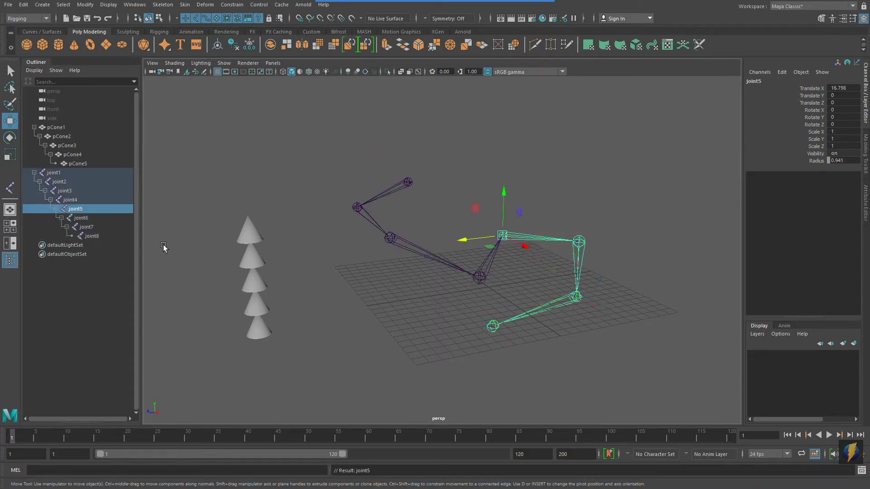
pyautogui.press('Up')
pyautogui.press('Up')
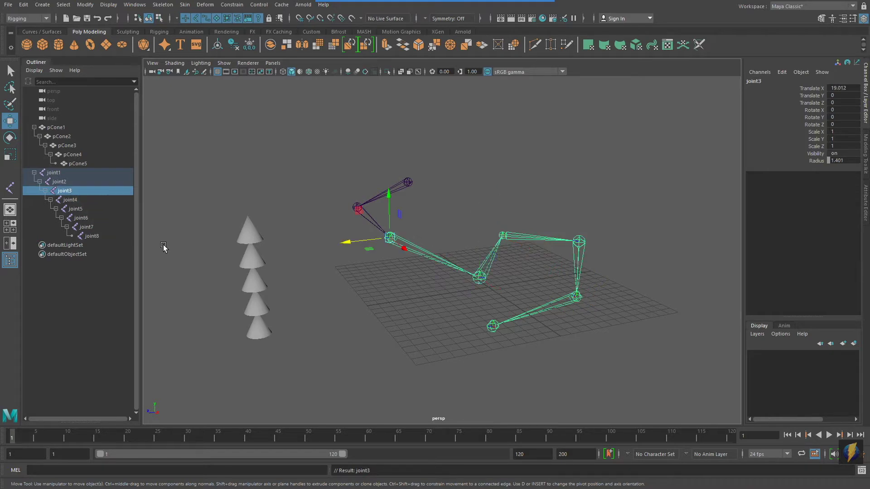
pyautogui.press('Up')
pyautogui.press('Up')
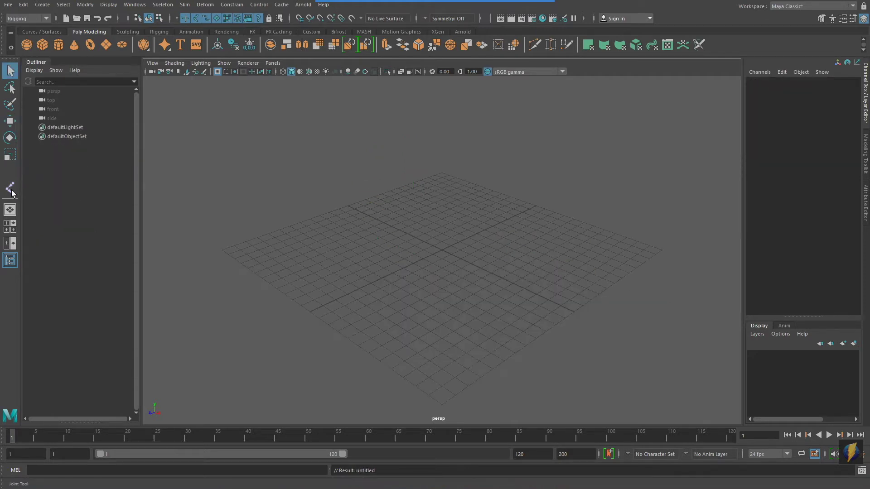
# Place an open ring of seven joints around the grid in the perspective view and finish the chain.
pyautogui.click(10, 188)
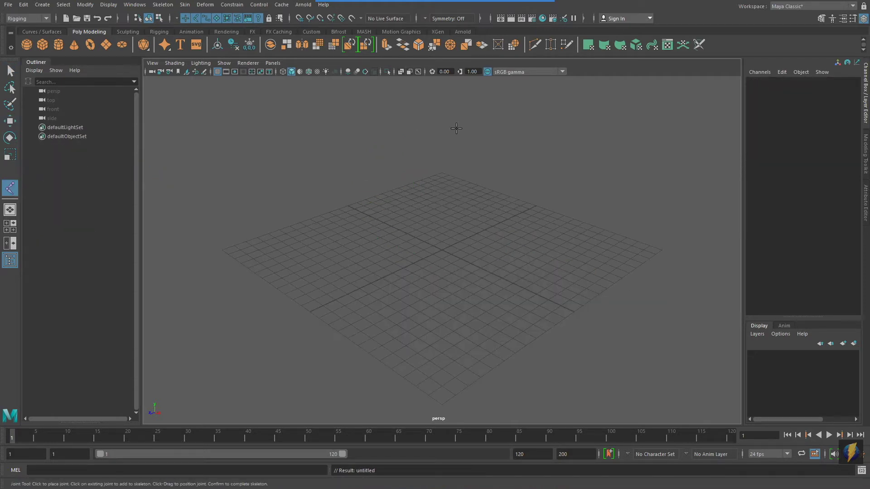
pyautogui.click(437, 155)
pyautogui.click(323, 217)
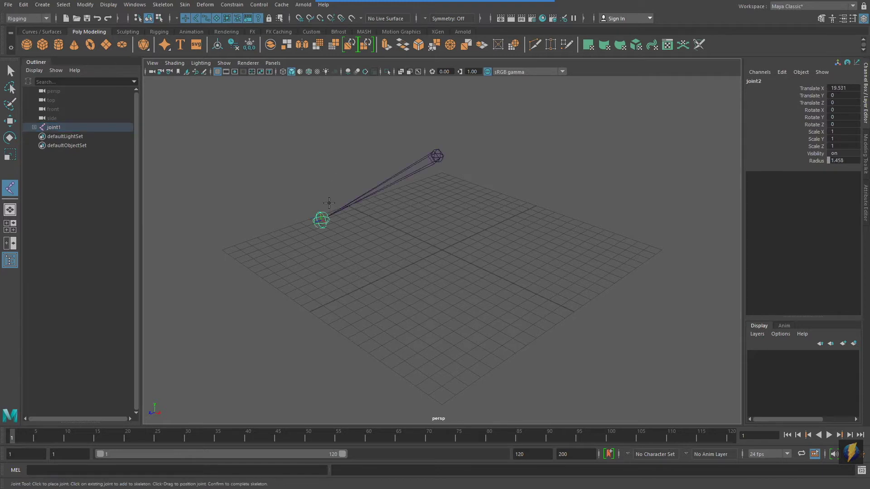
pyautogui.click(374, 319)
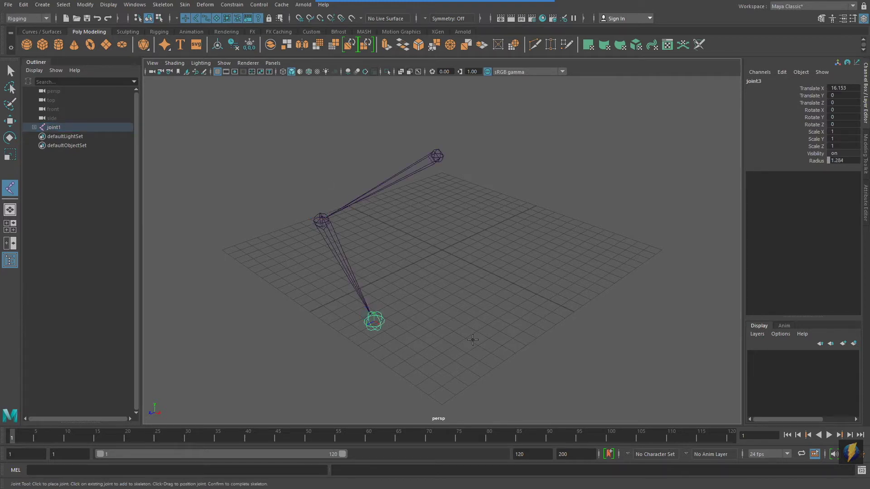
pyautogui.click(479, 347)
pyautogui.click(622, 285)
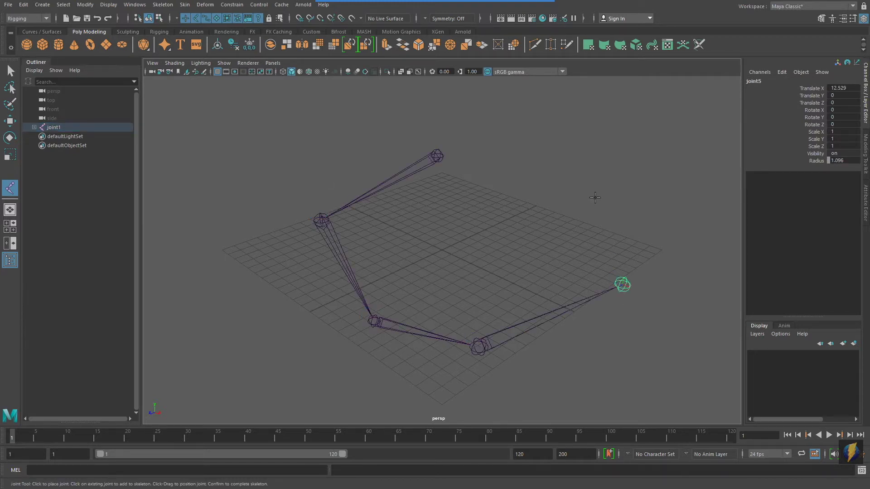
pyautogui.click(585, 188)
pyautogui.click(492, 149)
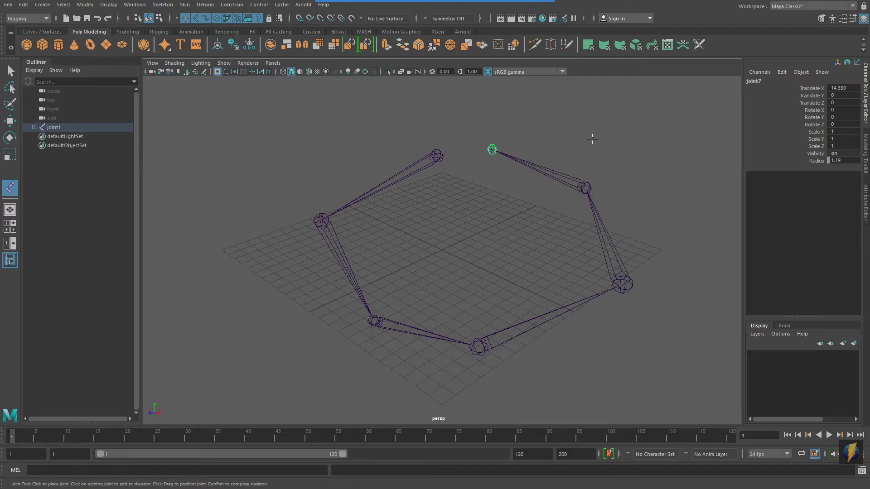
pyautogui.press('Return')
pyautogui.keyDown('alt'); pyautogui.moveTo(483, 215); pyautogui.dragTo(508, 247); pyautogui.keyUp('alt')
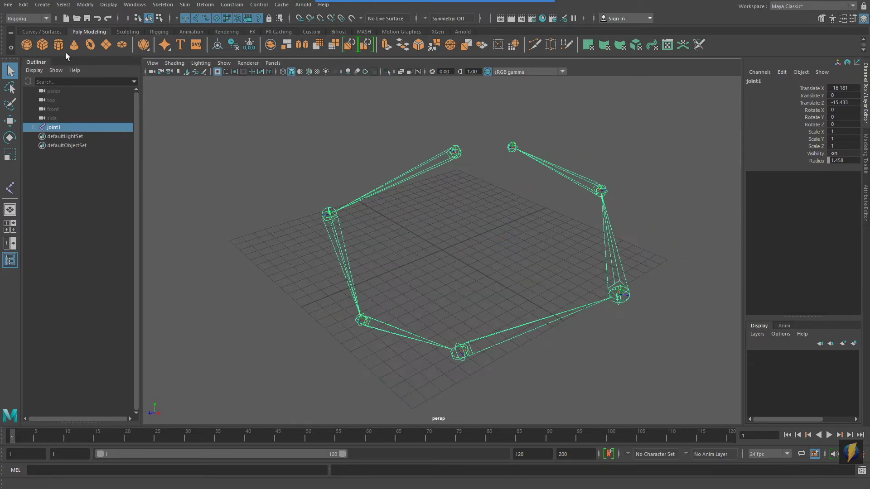
# Create a polygon plane at the origin and scale it uniformly to about 47 so it extends beyond the joint ring.
pyautogui.click(105, 44)
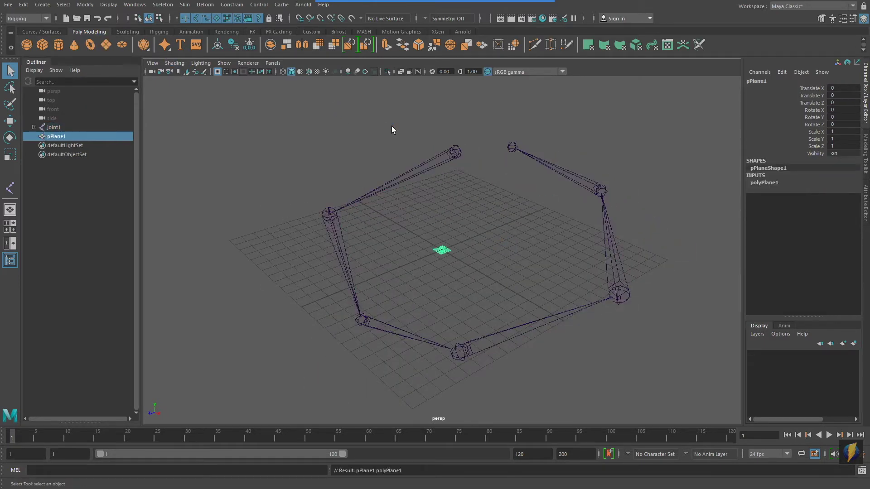
pyautogui.click(10, 156)
pyautogui.moveTo(437, 252); pyautogui.dragTo(597, 266)
pyautogui.keyDown('alt'); pyautogui.moveTo(598, 266); pyautogui.dragTo(468, 261, button='right'); pyautogui.keyUp('alt')
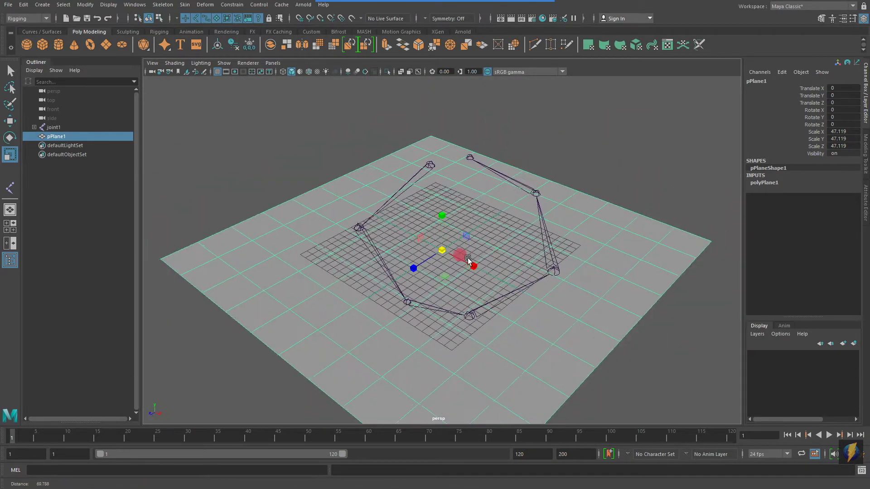
pyautogui.keyDown('alt'); pyautogui.moveTo(468, 261); pyautogui.dragTo(458, 259); pyautogui.keyUp('alt')
pyautogui.keyDown('alt'); pyautogui.moveTo(419, 261); pyautogui.dragTo(446, 265, button='right'); pyautogui.keyUp('alt')
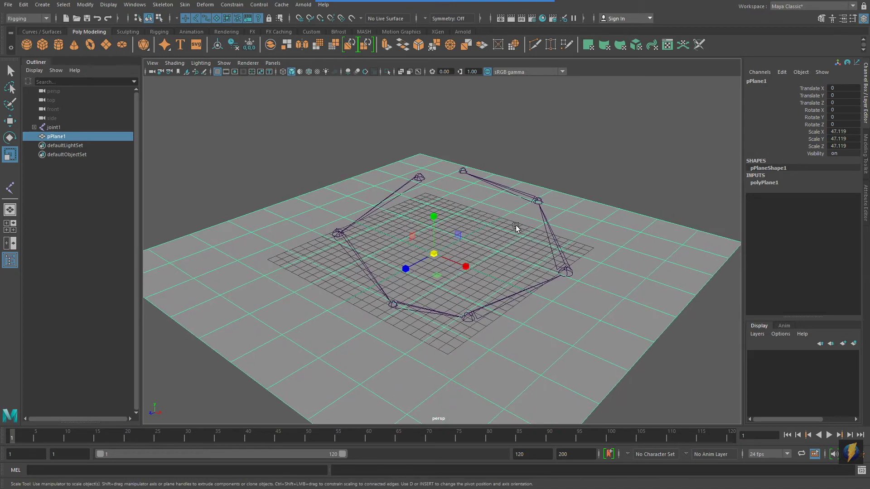
pyautogui.click(571, 167)
# In the front view, place a seven-joint open ring crossing the existing flat chain and finish the chain.
pyautogui.press('space')
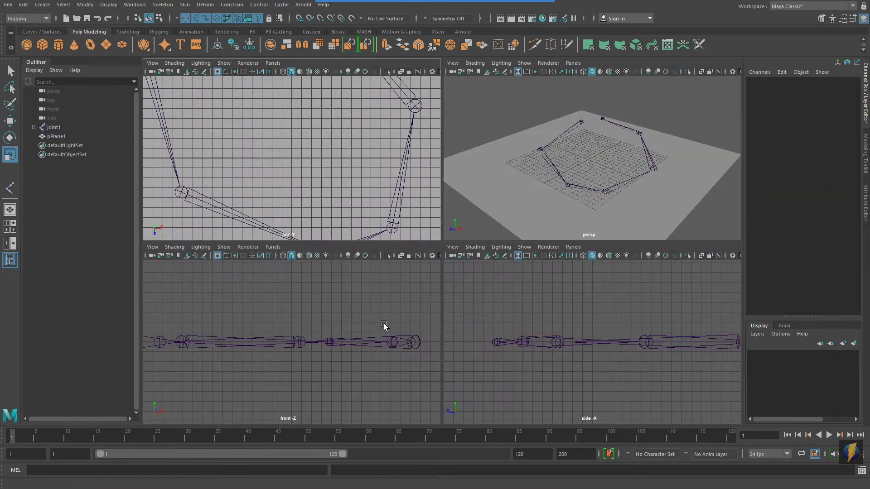
pyautogui.press('space')
pyautogui.scroll(-5, 384, 321)
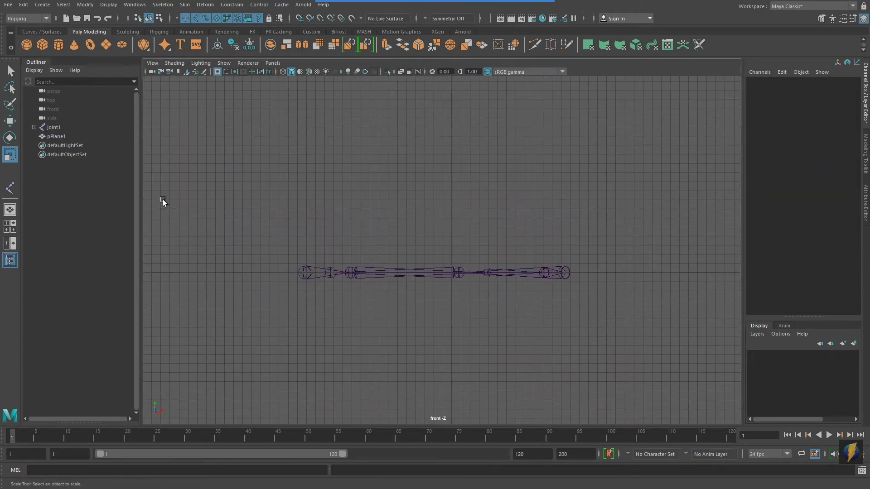
pyautogui.click(10, 187)
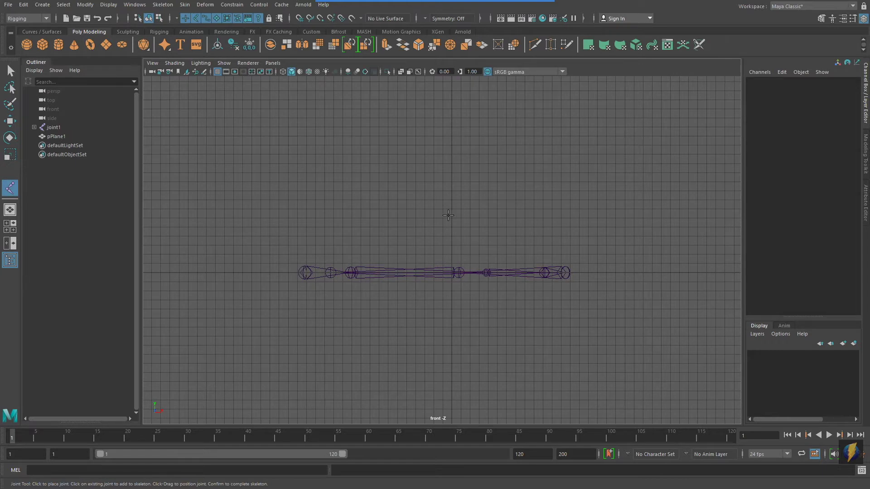
pyautogui.click(427, 165)
pyautogui.moveTo(356, 200); pyautogui.dragTo(336, 205)
pyautogui.click(305, 313)
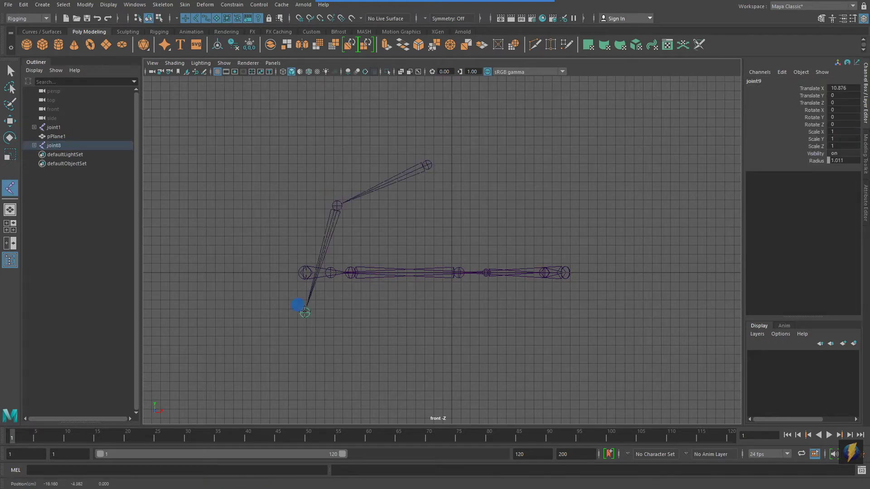
pyautogui.click(513, 363)
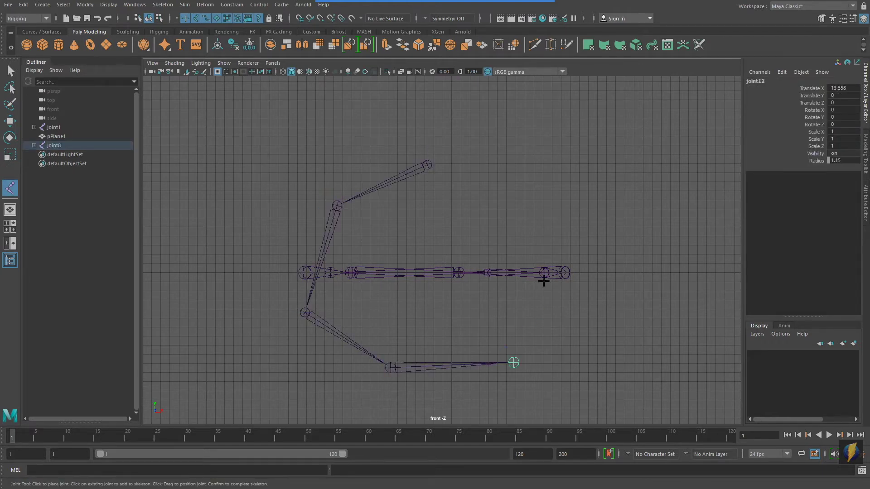
pyautogui.click(556, 249)
pyautogui.press('r')
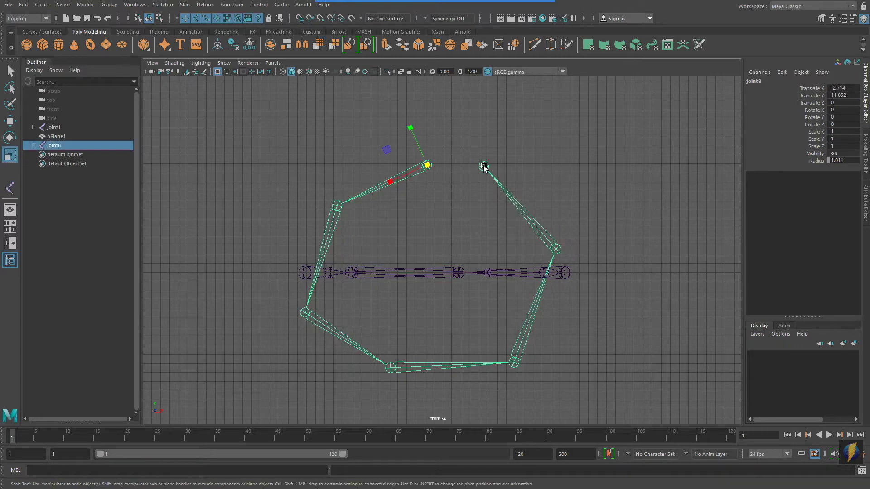
# Duplicate the large polygon plane in the perspective view and set the copy's Rotate X to 90.
pyautogui.press('space')
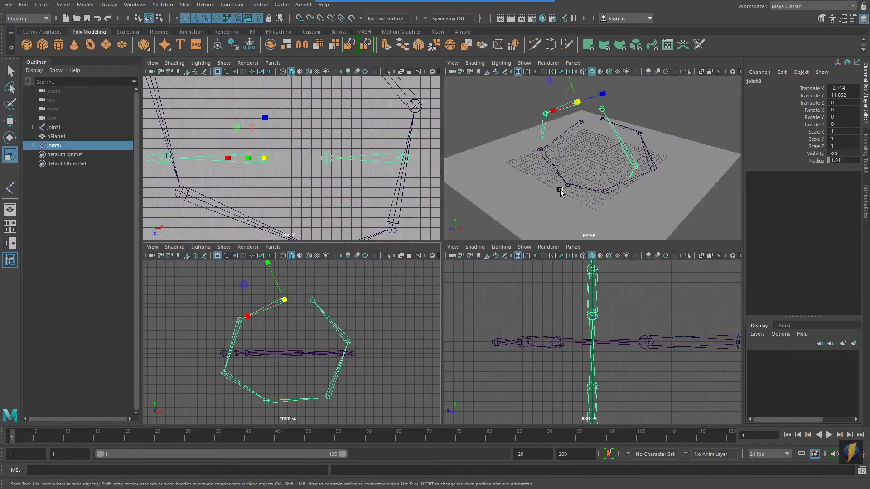
pyautogui.press('space')
pyautogui.keyDown('alt'); pyautogui.moveTo(559, 188); pyautogui.dragTo(614, 279); pyautogui.keyUp('alt')
pyautogui.click(638, 282)
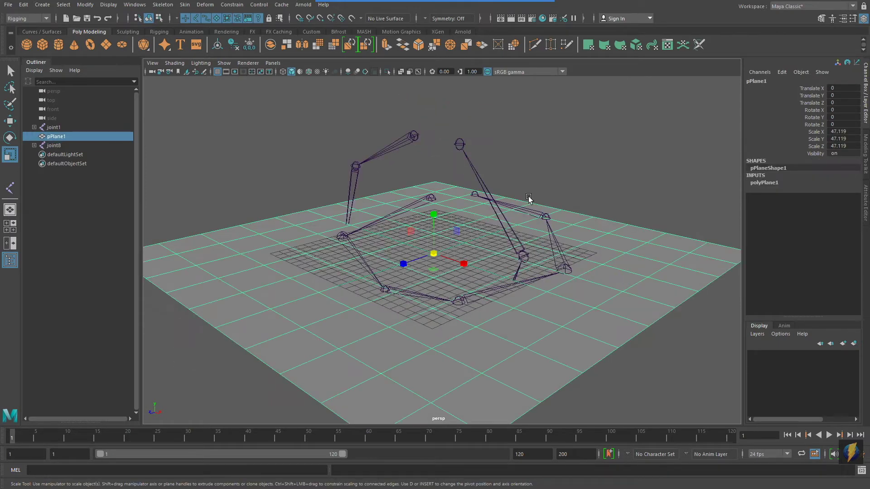
pyautogui.hotkey('ctrl', 'd')
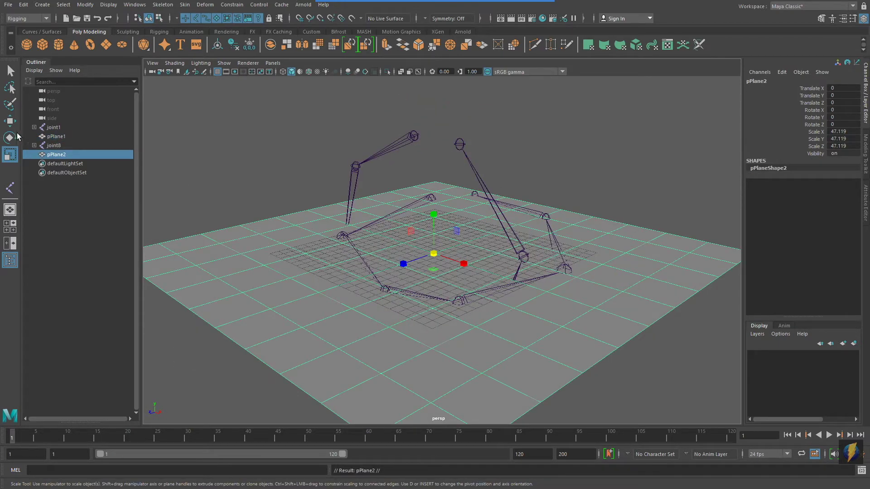
pyautogui.click(18, 136)
pyautogui.moveTo(409, 228); pyautogui.dragTo(779, 138)
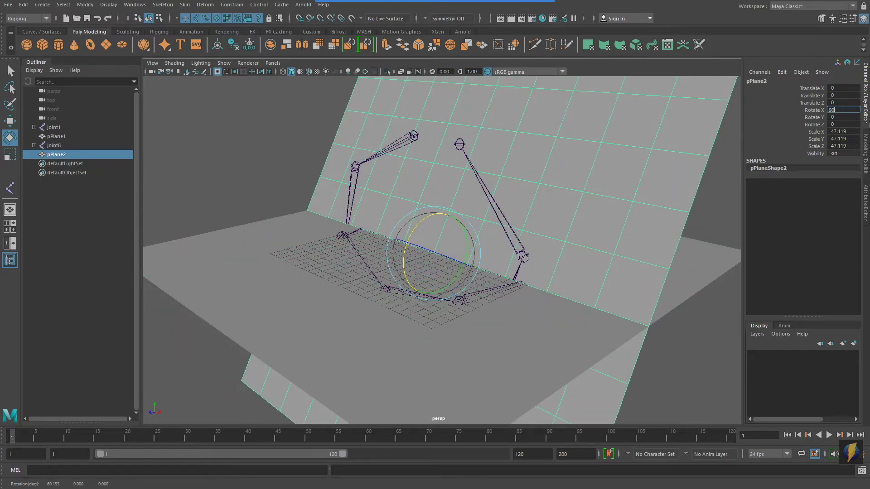
pyautogui.press('Return')
# Select the front-view joint chain and examine how it lies on the upright plane from several angles.
pyautogui.keyDown('alt'); pyautogui.moveTo(589, 228); pyautogui.dragTo(702, 234); pyautogui.keyUp('alt')
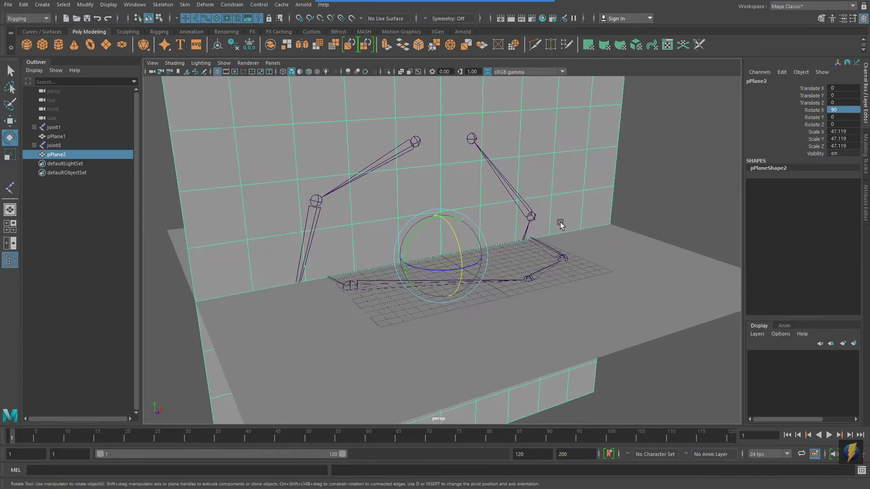
pyautogui.click(539, 216)
pyautogui.keyDown('alt'); pyautogui.moveTo(600, 225); pyautogui.dragTo(546, 217); pyautogui.keyUp('alt')
pyautogui.click(407, 138)
pyautogui.keyDown('alt'); pyautogui.moveTo(417, 162); pyautogui.dragTo(519, 170); pyautogui.keyUp('alt')
pyautogui.keyDown('alt'); pyautogui.moveTo(519, 170); pyautogui.dragTo(419, 190, button='right'); pyautogui.keyUp('alt')
pyautogui.keyDown('alt'); pyautogui.moveTo(419, 189); pyautogui.dragTo(467, 193); pyautogui.keyUp('alt')
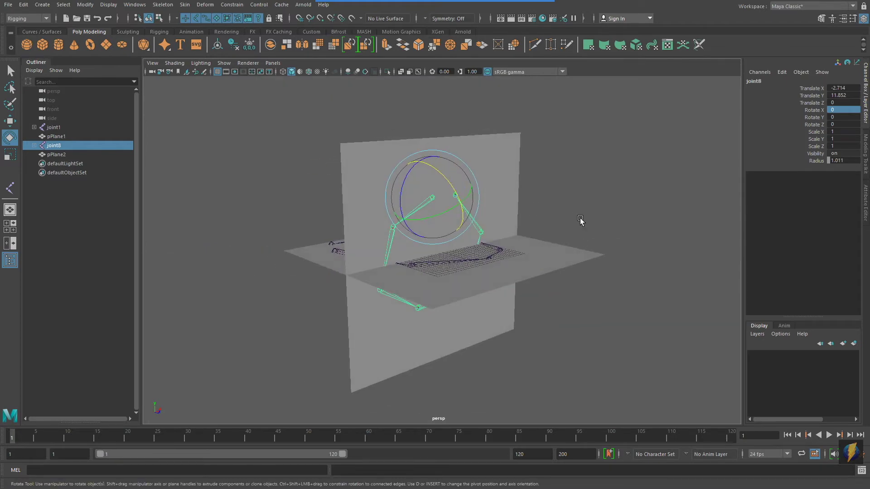
# In the side view, place an open ring of nine joints around the existing chains and finish the chain.
pyautogui.press('space')
pyautogui.press('space')
pyautogui.click(10, 187)
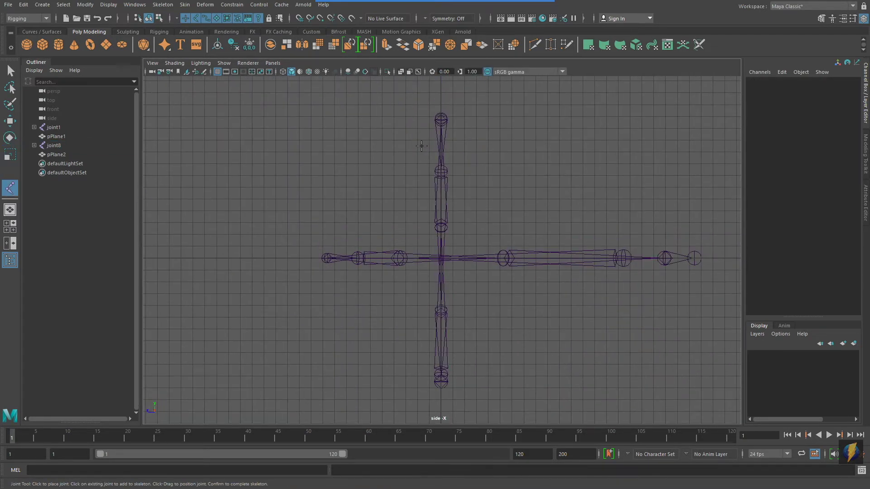
pyautogui.click(417, 107)
pyautogui.click(334, 153)
pyautogui.click(363, 362)
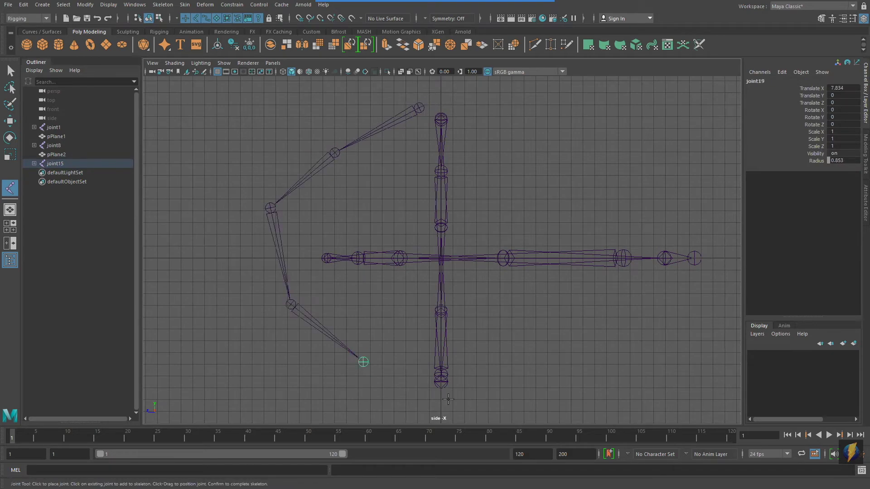
pyautogui.click(448, 399)
pyautogui.click(547, 354)
pyautogui.click(597, 223)
pyautogui.click(523, 131)
pyautogui.press('Return')
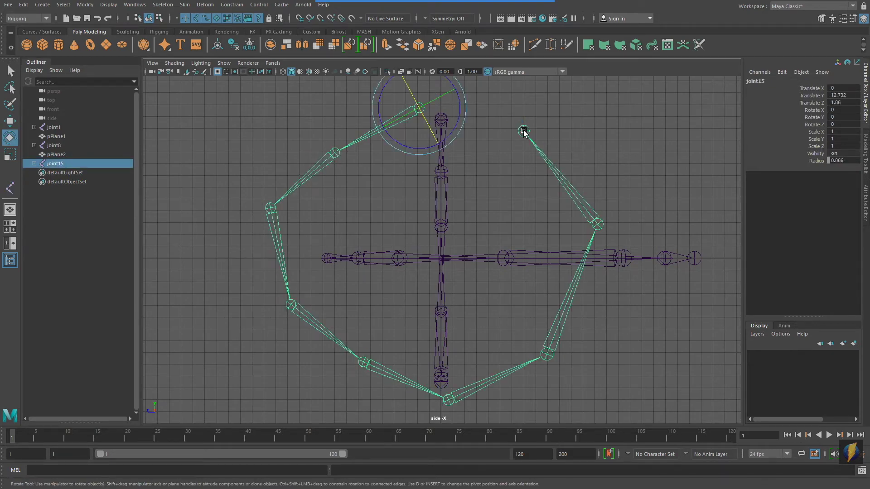
# Duplicate the upright plane in the perspective view and set the copy's Rotate Y to 90.
pyautogui.press('space')
pyautogui.press('space')
pyautogui.moveTo(540, 243)
pyautogui.keyDown('alt'); pyautogui.mouseDown()
pyautogui.moveTo(579, 256)
pyautogui.moveTo(530, 252)
pyautogui.moveTo(537, 241)
pyautogui.mouseUp(); pyautogui.keyUp('alt')
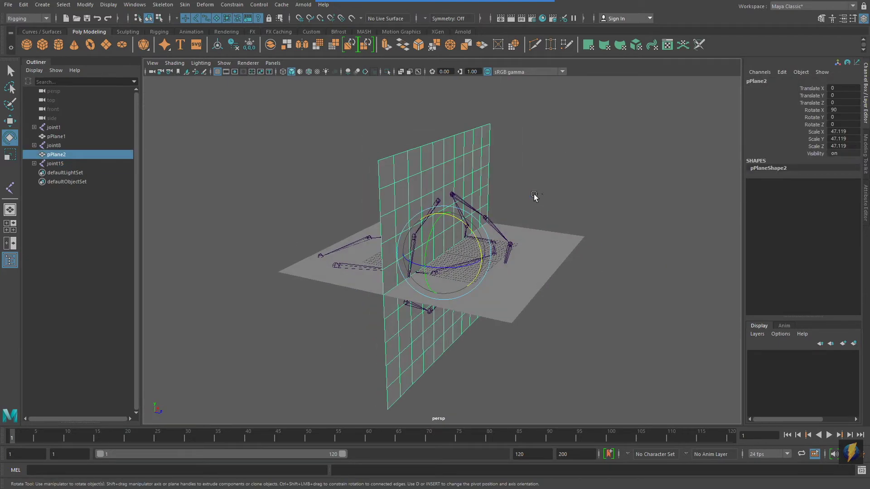
pyautogui.moveTo(539, 190); pyautogui.dragTo(749, 159, button='middle')
pyautogui.write('90')
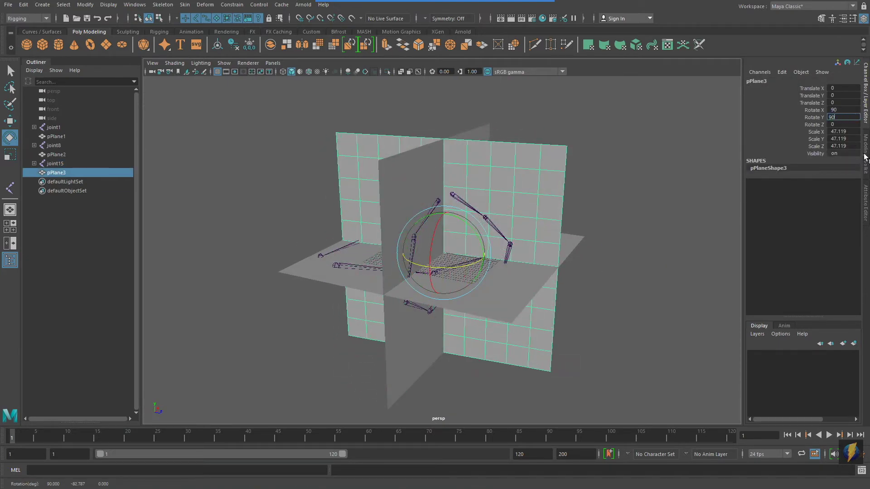
pyautogui.press('Return')
# Select the side-view joint chain and examine its alignment with the third plane.
pyautogui.keyDown('alt'); pyautogui.moveTo(582, 248); pyautogui.dragTo(414, 173); pyautogui.keyUp('alt')
pyautogui.click(414, 173)
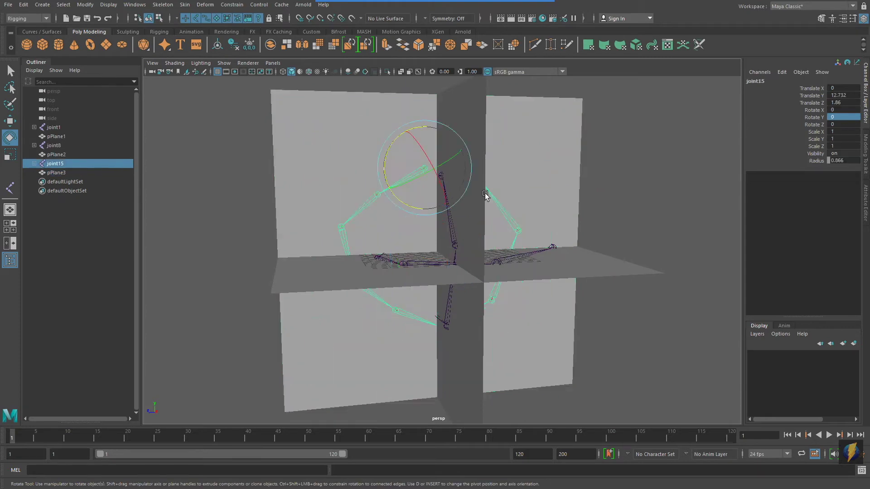
pyautogui.keyDown('alt'); pyautogui.moveTo(485, 194); pyautogui.dragTo(458, 196); pyautogui.keyUp('alt')
# Select pPlane1, pPlane2 and pPlane3 together and set their Visibility to off.
pyautogui.click(56, 136)
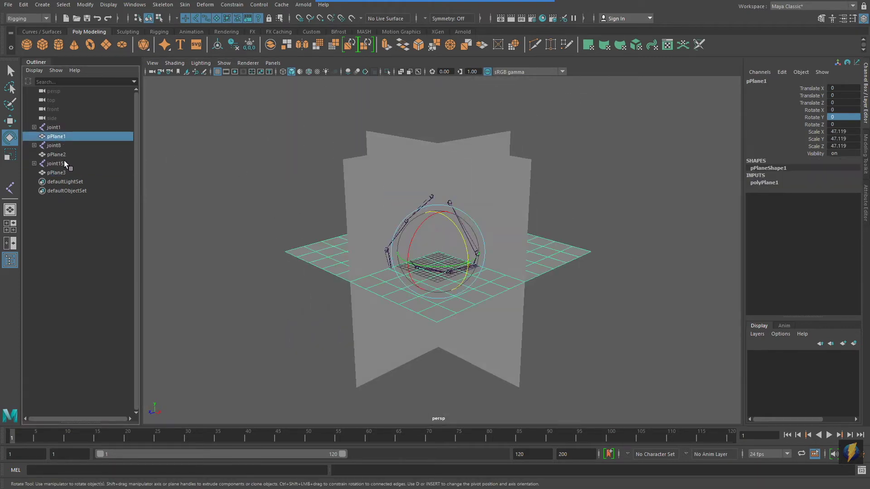
pyautogui.keyDown('ctrl'); pyautogui.click(56, 155); pyautogui.keyUp('ctrl')
pyautogui.keyDown('ctrl'); pyautogui.click(56, 173); pyautogui.keyUp('ctrl')
pyautogui.write('0')
pyautogui.press('Return')
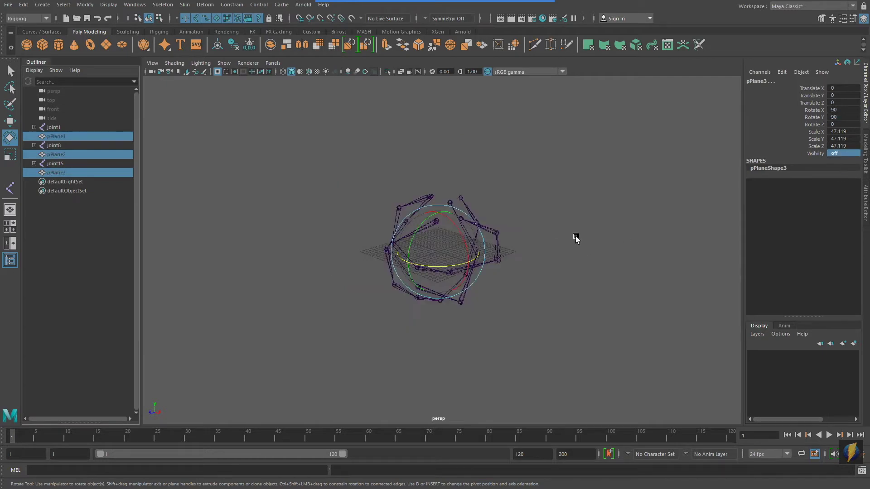
pyautogui.keyDown('alt'); pyautogui.moveTo(575, 241); pyautogui.dragTo(529, 237); pyautogui.keyUp('alt')
# In the top view, place a long irregular joint chain looping around the outside of the existing chains and finish it.
pyautogui.press('space')
pyautogui.press('space')
pyautogui.scroll(-7, 420, 219)
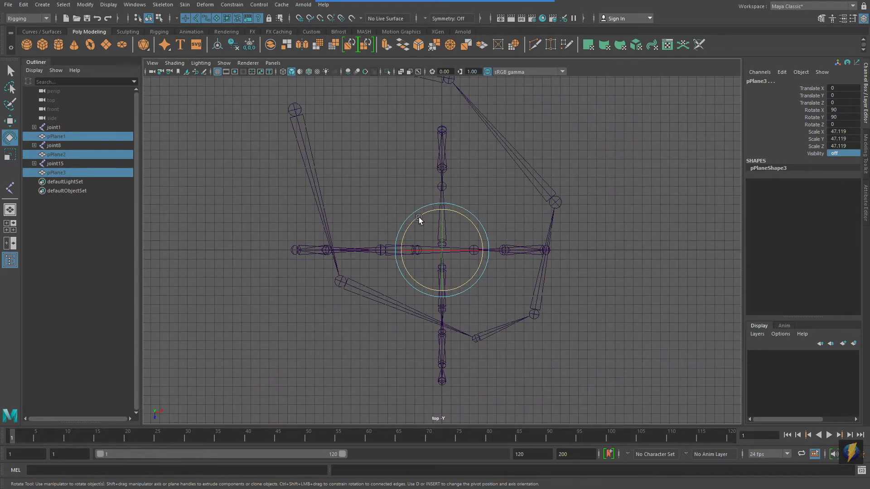
pyautogui.keyDown('alt'); pyautogui.moveTo(420, 219); pyautogui.dragTo(413, 253, button='middle'); pyautogui.keyUp('alt')
pyautogui.click(10, 188)
pyautogui.click(393, 145)
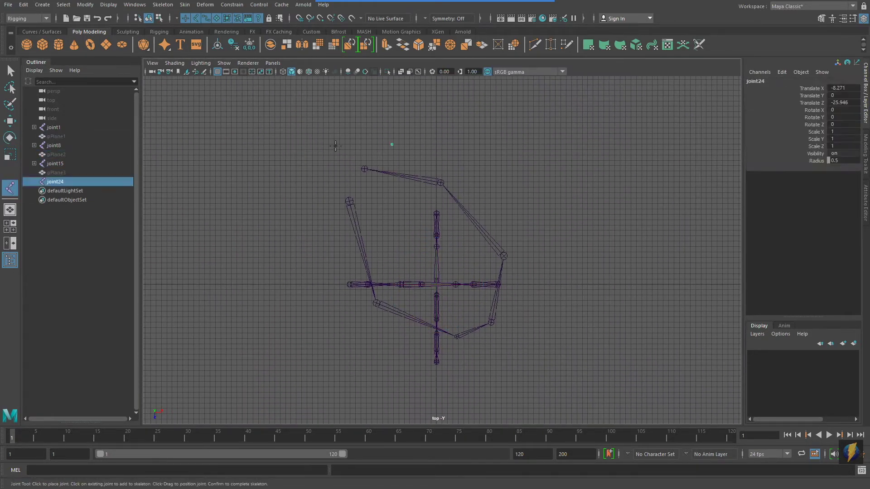
pyautogui.click(335, 147)
pyautogui.click(320, 184)
pyautogui.click(317, 244)
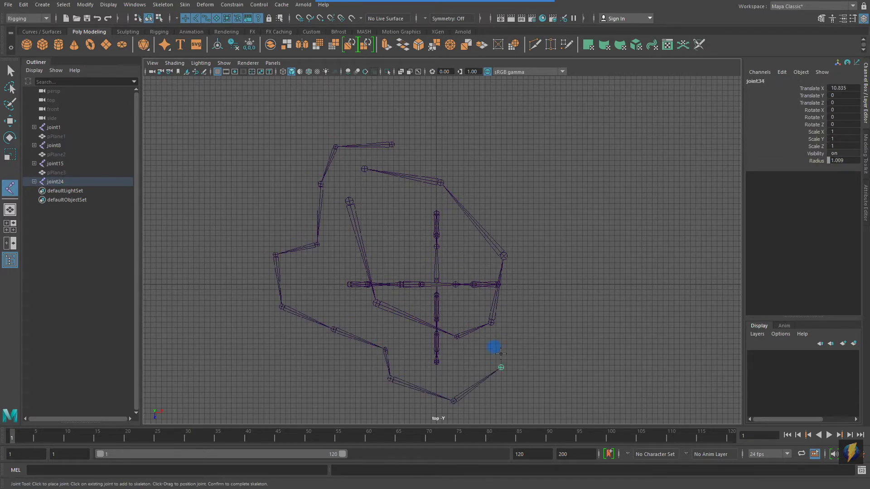
pyautogui.press('Return')
pyautogui.press('e')
# Examine the outer joint chain's placement relative to the other three chains in the perspective view.
pyautogui.press('space')
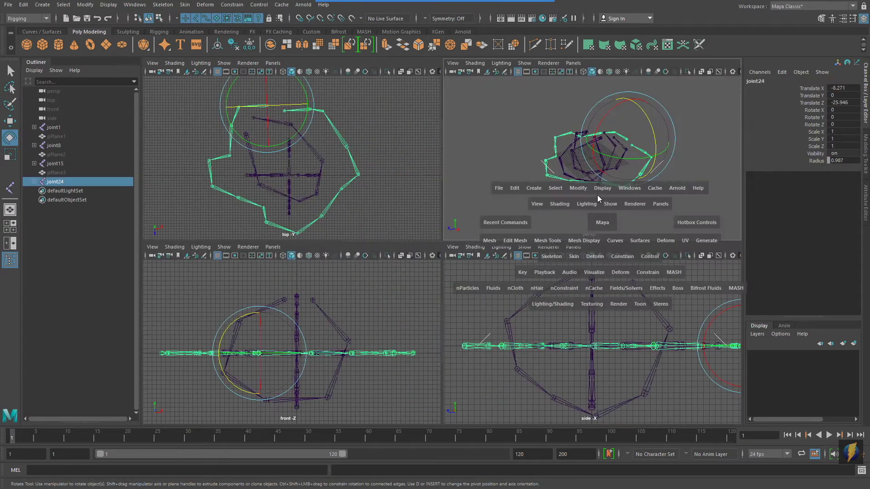
pyautogui.press('space')
pyautogui.keyDown('alt'); pyautogui.moveTo(597, 194); pyautogui.dragTo(569, 240); pyautogui.keyUp('alt')
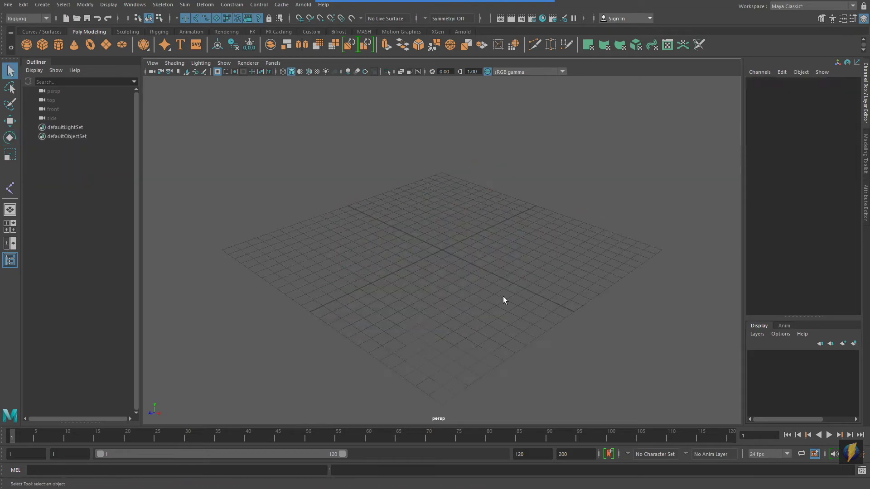
# In the empty scene's side view, use the Joint tool to place an S-shaped chain of nine joints and finish it.
pyautogui.press('space')
pyautogui.press('space')
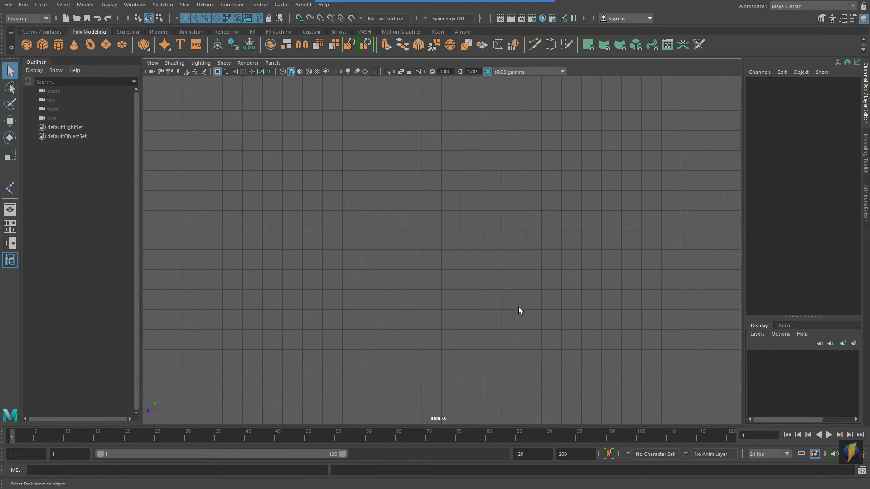
pyautogui.keyDown('alt'); pyautogui.moveTo(519, 307); pyautogui.dragTo(499, 308, button='middle'); pyautogui.keyUp('alt')
pyautogui.click(10, 190)
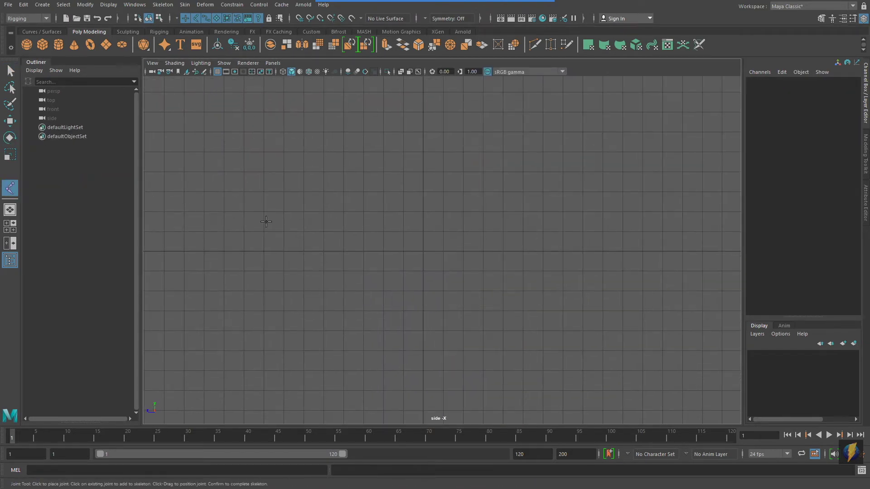
pyautogui.keyDown('alt'); pyautogui.moveTo(264, 220); pyautogui.dragTo(288, 239, button='middle'); pyautogui.keyUp('alt')
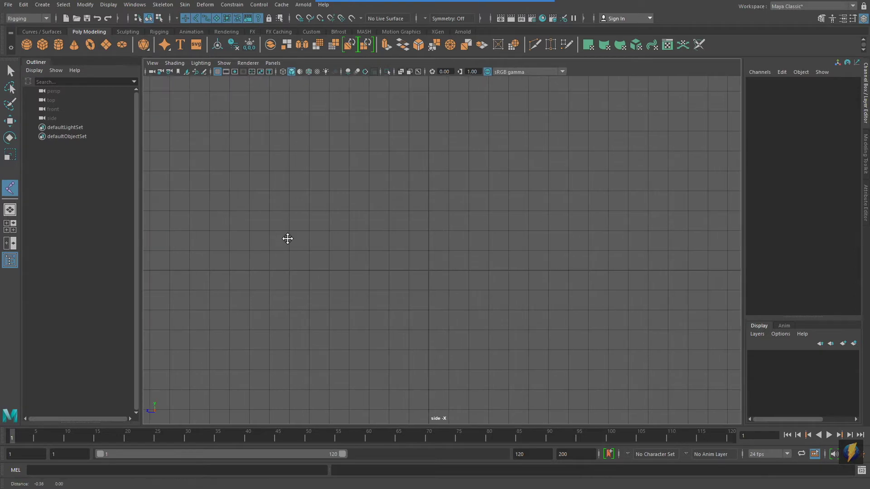
pyautogui.click(486, 181)
pyautogui.click(423, 138)
pyautogui.click(348, 176)
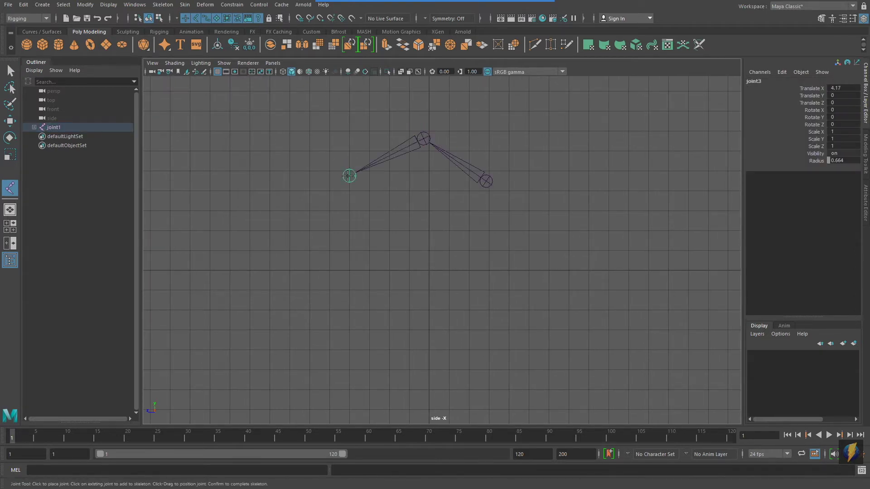
pyautogui.click(333, 244)
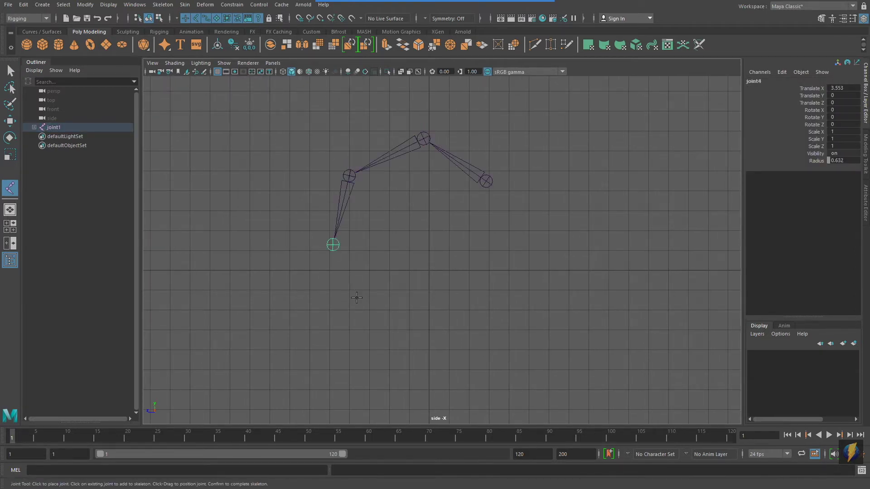
pyautogui.click(456, 292)
pyautogui.keyDown('alt'); pyautogui.moveTo(494, 291); pyautogui.dragTo(490, 243, button='middle'); pyautogui.keyUp('alt')
pyautogui.click(522, 311)
pyautogui.click(477, 360)
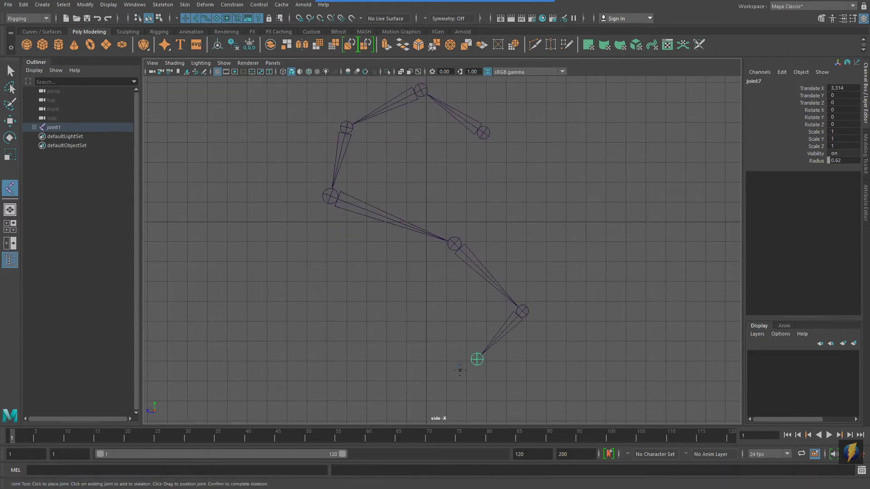
pyautogui.click(361, 388)
pyautogui.click(325, 327)
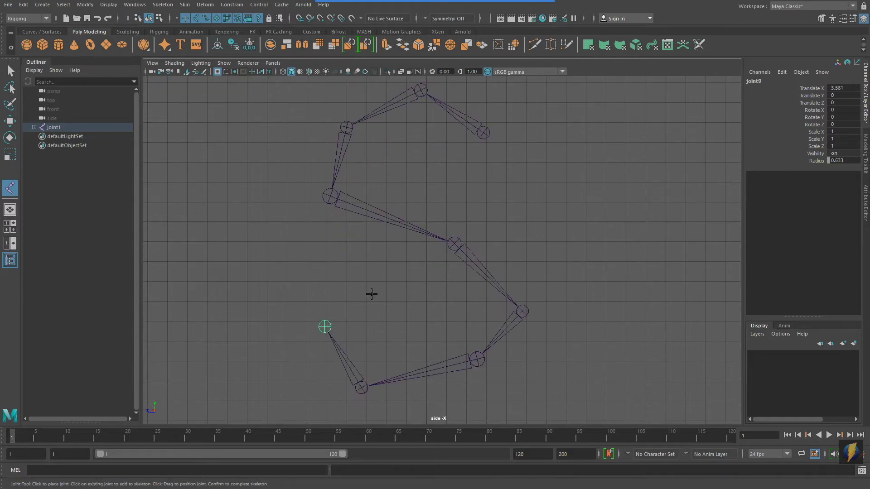
pyautogui.press('q')
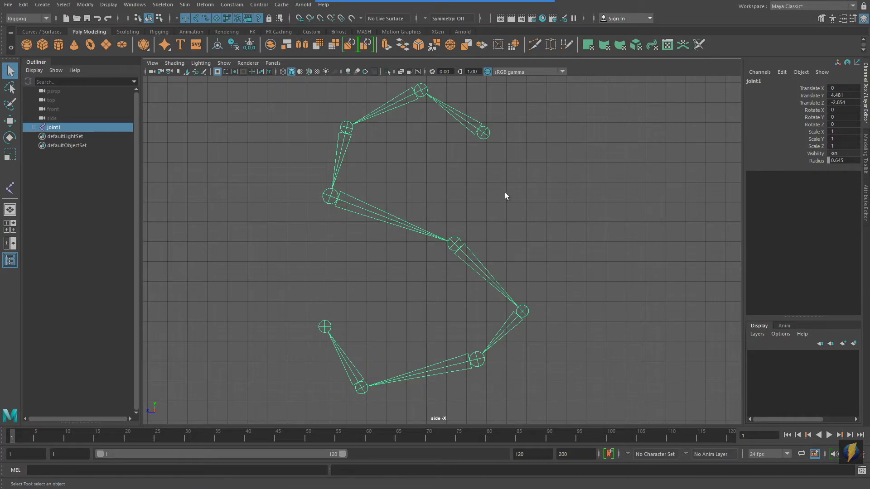
# With the Rotate tool active, walk from the root joint to the fourth joint and examine each joint's rotation axes.
pyautogui.click(9, 137)
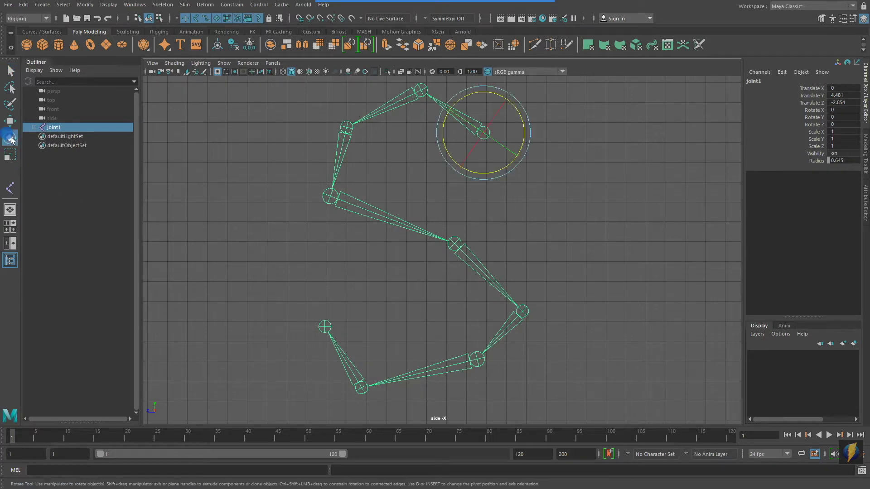
pyautogui.keyDown('alt'); pyautogui.moveTo(343, 150); pyautogui.dragTo(348, 191, button='middle'); pyautogui.keyUp('alt')
pyautogui.keyDown('alt'); pyautogui.moveTo(334, 199); pyautogui.dragTo(370, 204, button='right'); pyautogui.keyUp('alt')
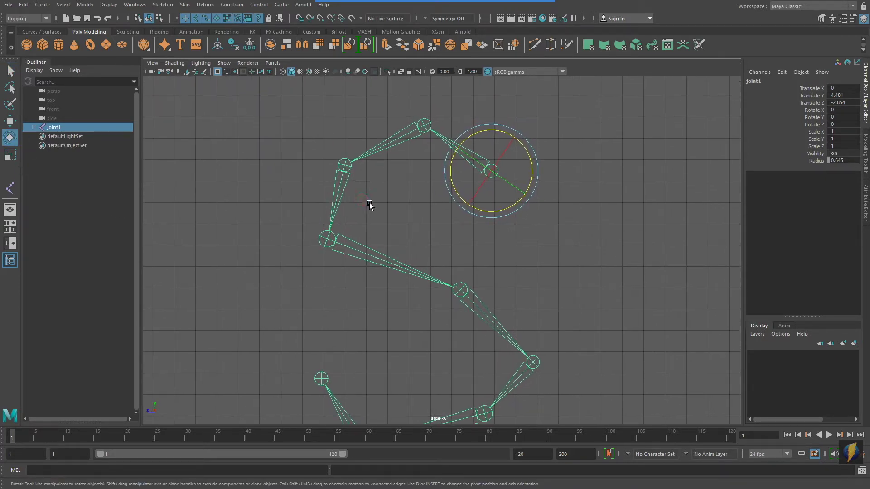
pyautogui.keyDown('alt'); pyautogui.moveTo(369, 204); pyautogui.dragTo(380, 189, button='middle'); pyautogui.keyUp('alt')
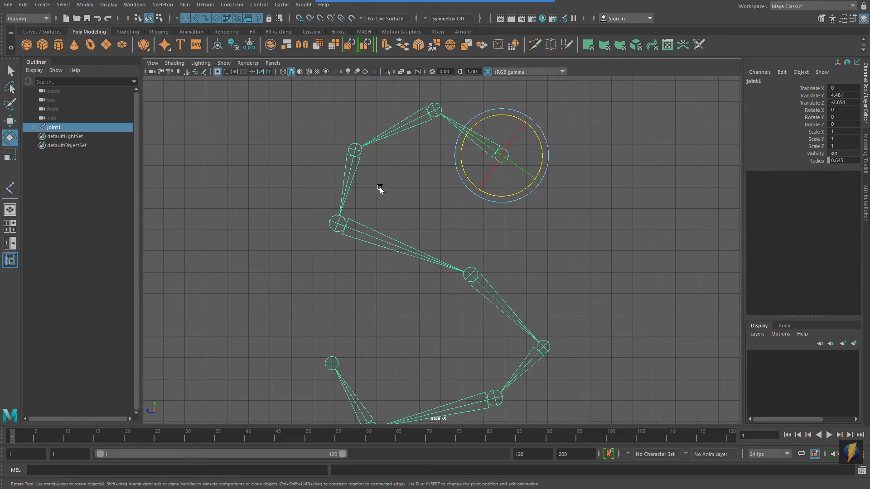
pyautogui.press('Down')
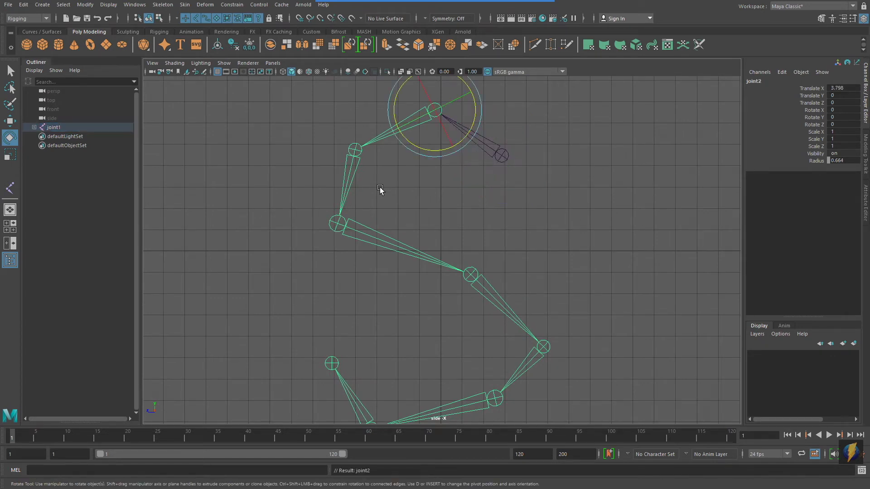
pyautogui.press('Down')
pyautogui.press('Down')
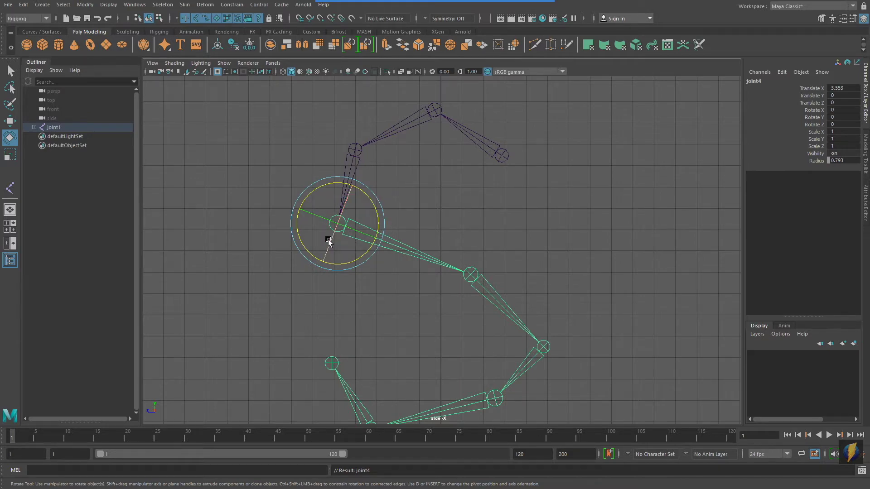
# Test-rotate the fourth joint about its X axis by about 27 degrees in the side and perspective views, undoing each rotation.
pyautogui.moveTo(330, 243)
pyautogui.mouseDown()
pyautogui.moveTo(332, 204)
pyautogui.moveTo(324, 274)
pyautogui.moveTo(331, 222)
pyautogui.moveTo(329, 257)
pyautogui.mouseUp()
pyautogui.hotkey('ctrl', 'z')
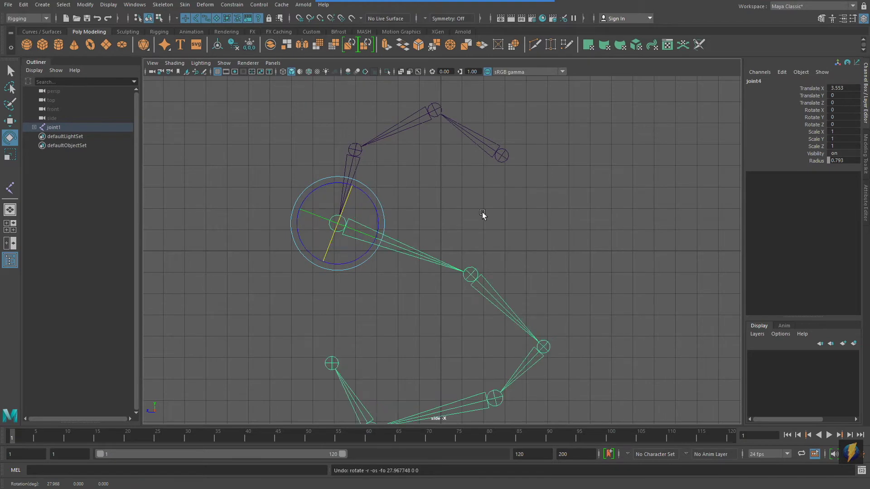
pyautogui.press('space')
pyautogui.press('space')
pyautogui.keyDown('alt'); pyautogui.moveTo(553, 258); pyautogui.dragTo(492, 250); pyautogui.keyUp('alt')
pyautogui.keyDown('alt'); pyautogui.moveTo(492, 249); pyautogui.dragTo(543, 257, button='right'); pyautogui.keyUp('alt')
pyautogui.moveTo(347, 205)
pyautogui.mouseDown()
pyautogui.moveTo(319, 238)
pyautogui.moveTo(353, 180)
pyautogui.moveTo(341, 219)
pyautogui.mouseUp()
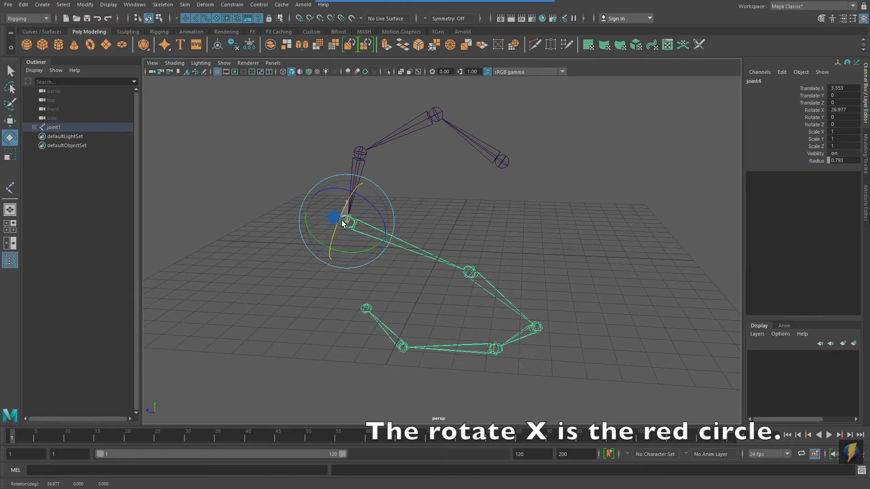
pyautogui.hotkey('ctrl', 'z')
# Try rotating the fifth and sixth joints in turn and undo each rotation.
pyautogui.press('Down')
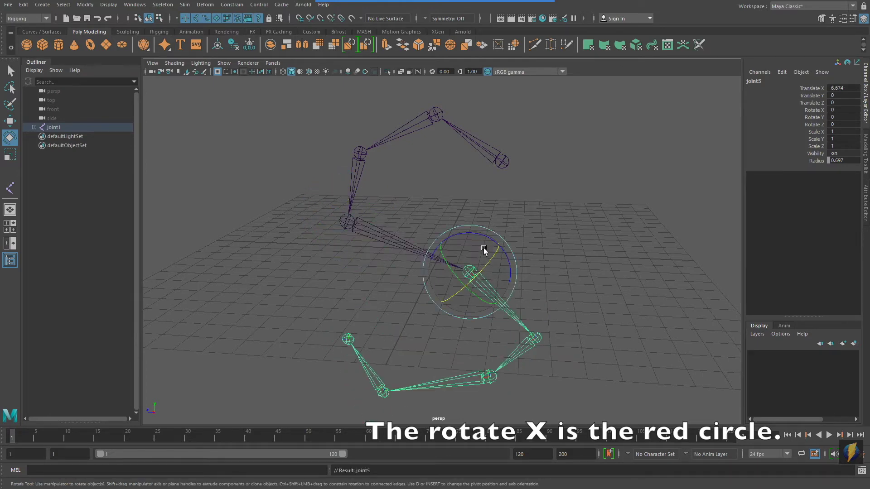
pyautogui.moveTo(484, 251); pyautogui.dragTo(512, 245)
pyautogui.hotkey('ctrl', 'z')
pyautogui.press('Down')
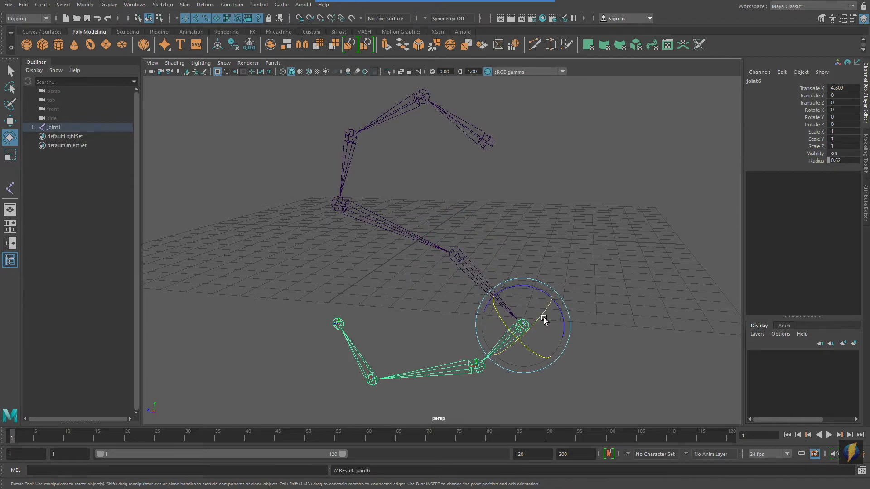
pyautogui.keyDown('alt'); pyautogui.moveTo(586, 316); pyautogui.dragTo(510, 303); pyautogui.keyUp('alt')
pyautogui.hotkey('ctrl', 'z')
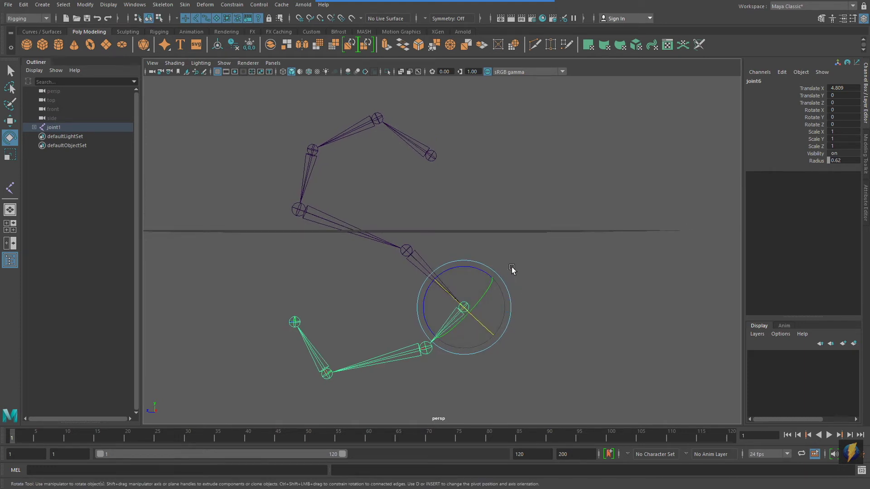
# Duplicate the whole chain from its root joint and move the copy along the Z axis to a Translate Z of about -14.6.
pyautogui.click(434, 154)
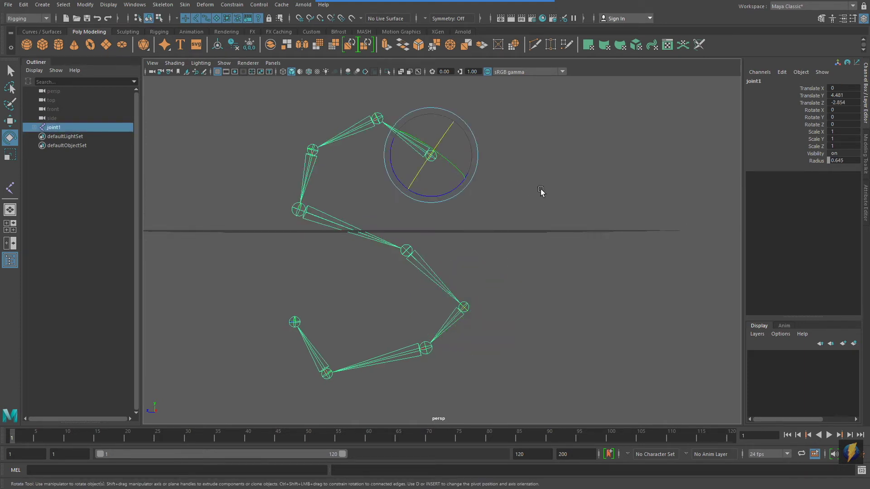
pyautogui.keyDown('alt'); pyautogui.moveTo(540, 191); pyautogui.dragTo(503, 197, button='middle'); pyautogui.keyUp('alt')
pyautogui.click(15, 121)
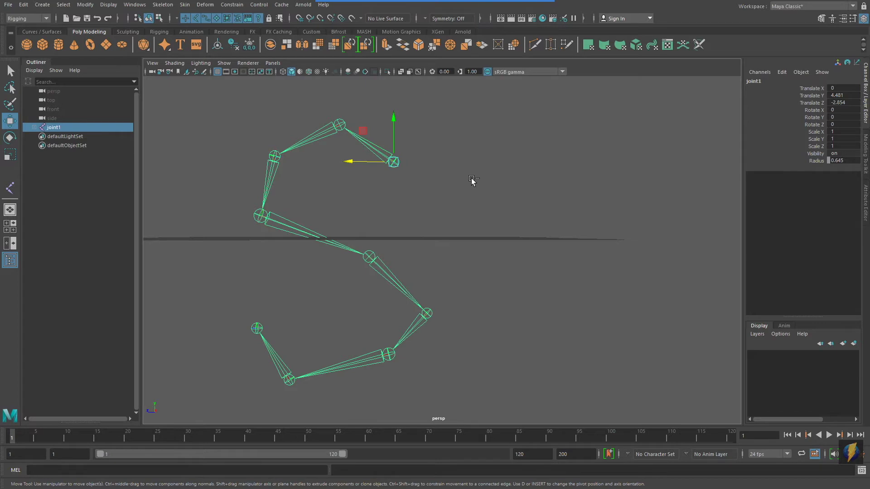
pyautogui.hotkey('ctrl', 'd')
pyautogui.moveTo(351, 162); pyautogui.dragTo(547, 183)
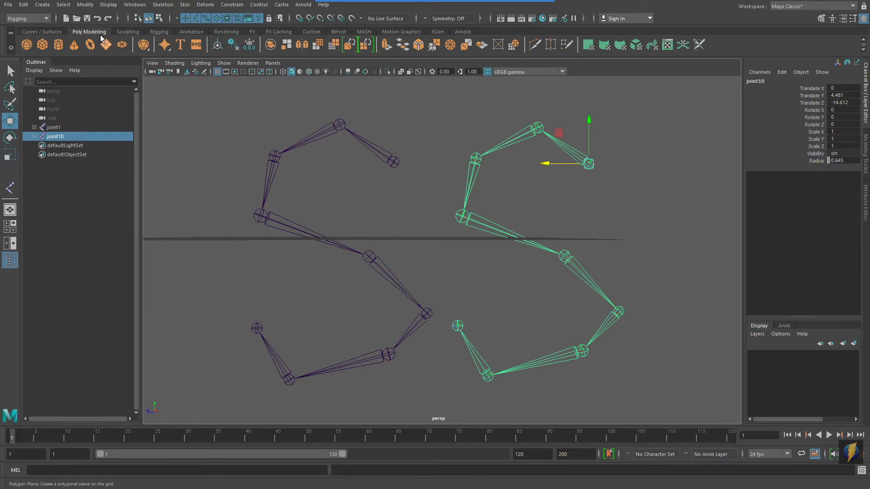
# Freeze the duplicate chain's transformations with Translate, Rotate, Scale and Joint orient enabled.
pyautogui.click(85, 4)
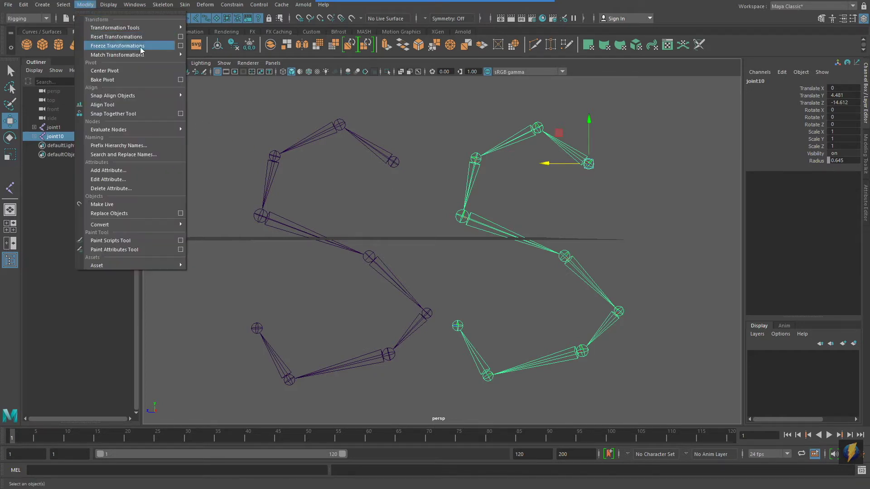
pyautogui.click(181, 46)
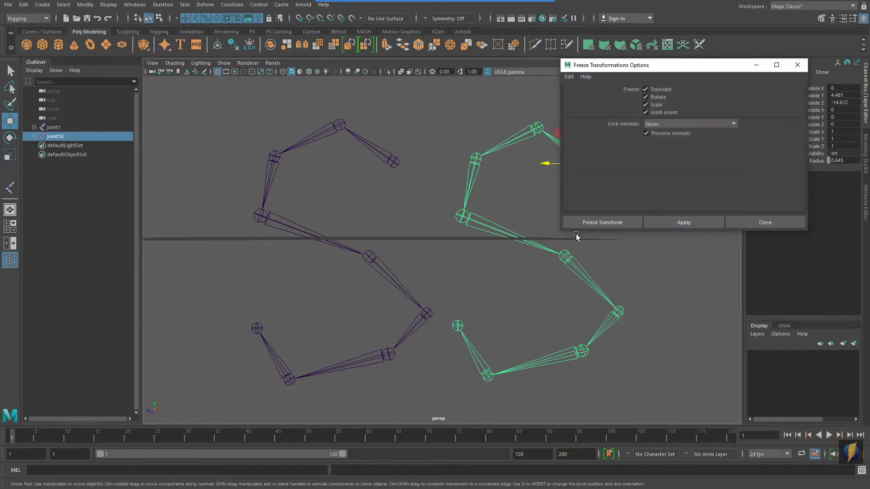
pyautogui.click(676, 223)
pyautogui.click(797, 64)
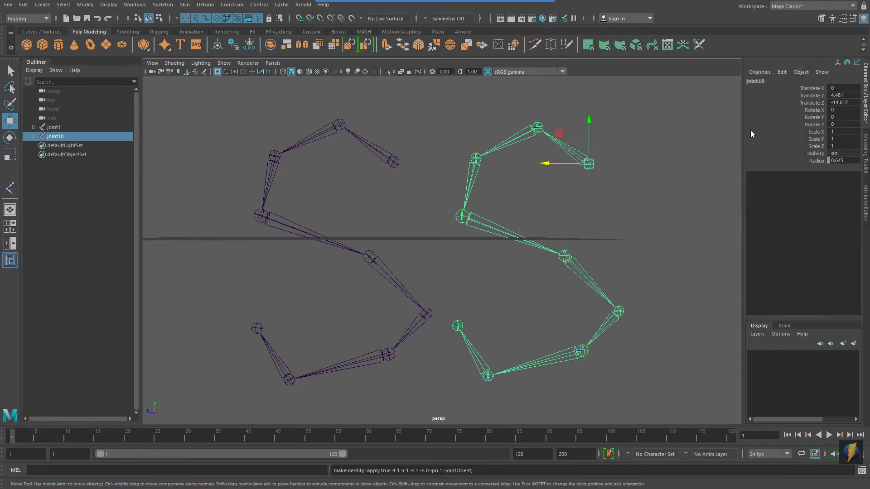
# Test-rotate the duplicate chain's second joint, including about 35 degrees around its Y axis, and undo the rotations.
pyautogui.keyDown('alt'); pyautogui.moveTo(643, 190); pyautogui.dragTo(598, 196); pyautogui.keyUp('alt')
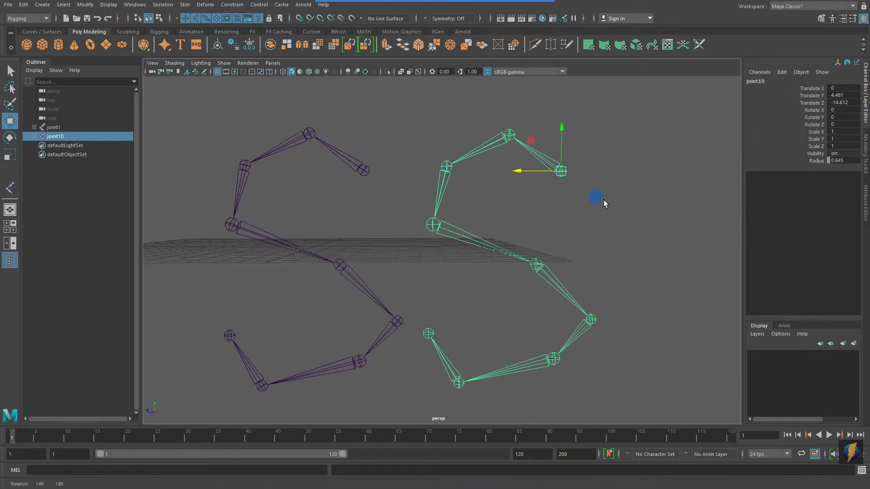
pyautogui.click(10, 138)
pyautogui.keyDown('alt'); pyautogui.moveTo(408, 201); pyautogui.dragTo(405, 206); pyautogui.keyUp('alt')
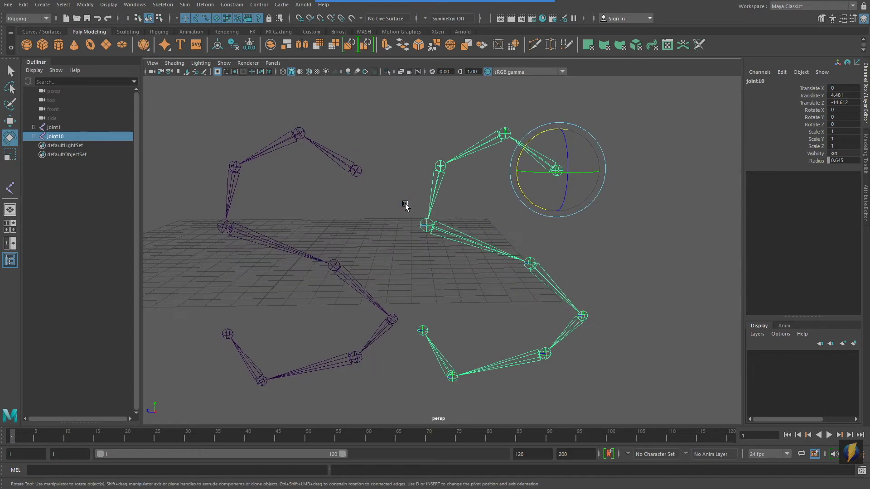
pyautogui.press('Down')
pyautogui.keyDown('alt'); pyautogui.moveTo(565, 259); pyautogui.dragTo(565, 222); pyautogui.keyUp('alt')
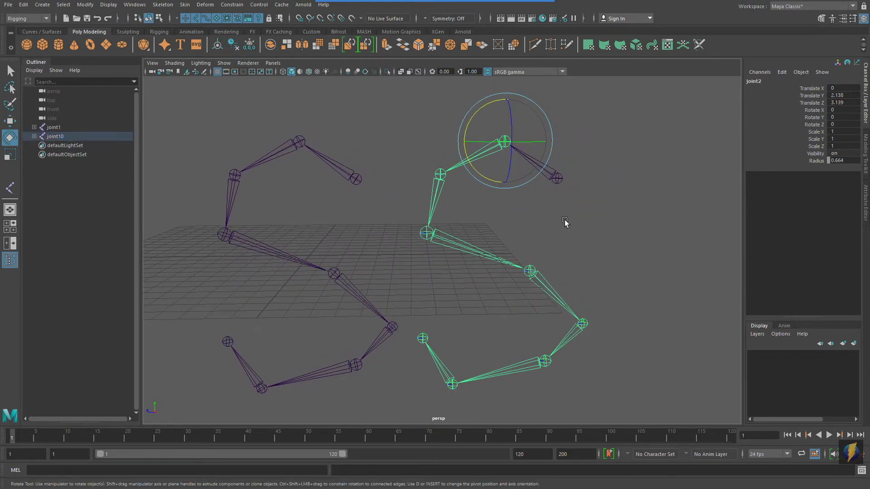
pyautogui.moveTo(490, 105); pyautogui.dragTo(553, 157)
pyautogui.hotkey('ctrl', 'z')
pyautogui.hotkey('ctrl', 'z')
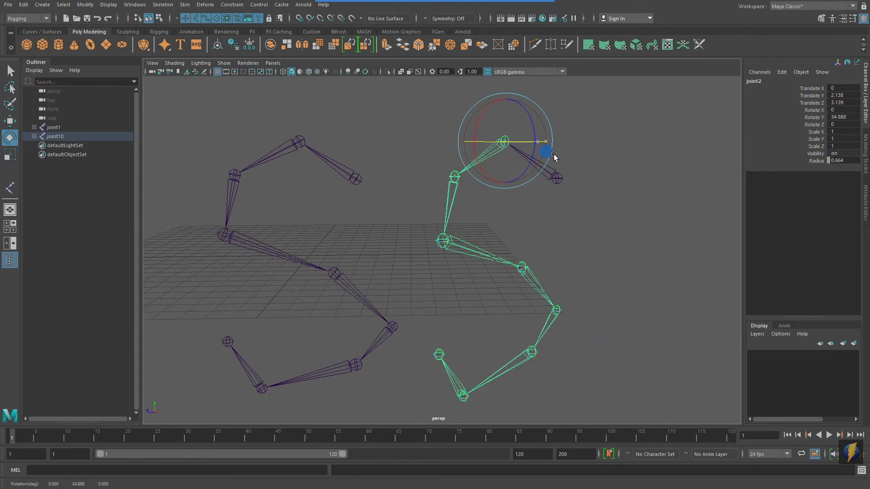
pyautogui.hotkey('ctrl', 'z')
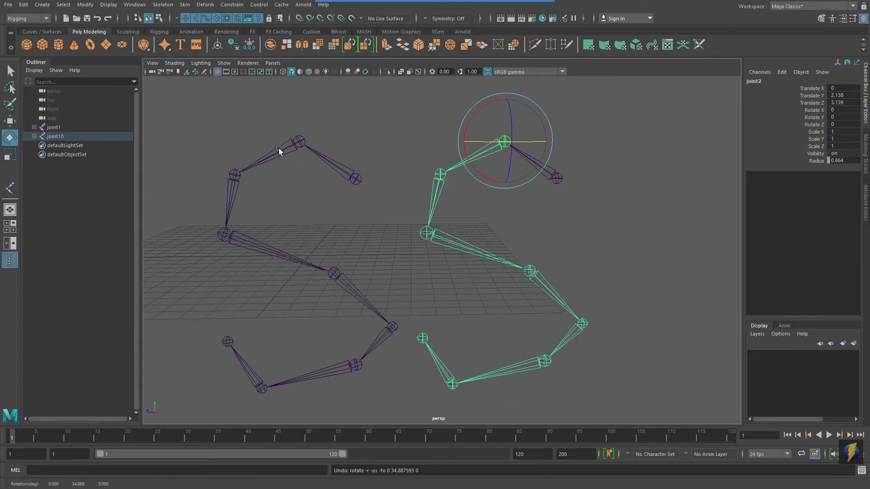
# Select the original chain's second joint, rotate it about 7 degrees around its Z axis and undo the rotation.
pyautogui.click(312, 150)
pyautogui.moveTo(281, 132); pyautogui.dragTo(312, 114)
pyautogui.hotkey('ctrl', 'z')
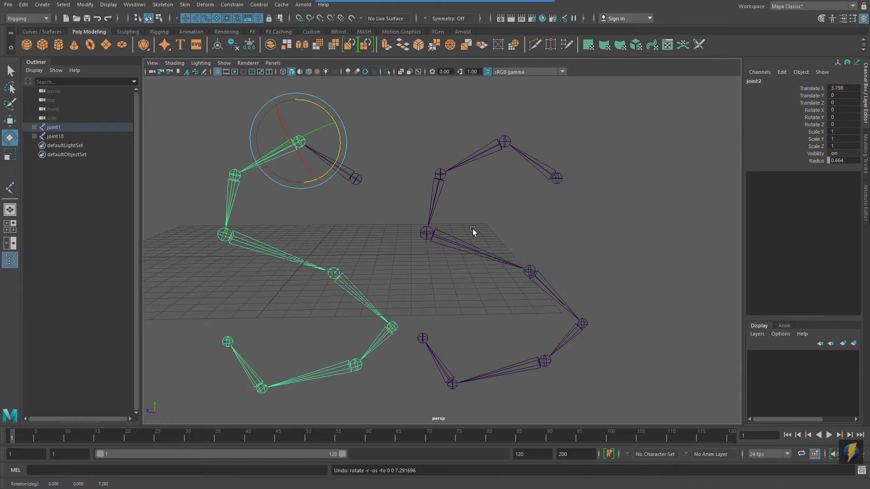
# Set the Move tool's axis orientation to Component and minimize its settings window.
pyautogui.click(9, 121)
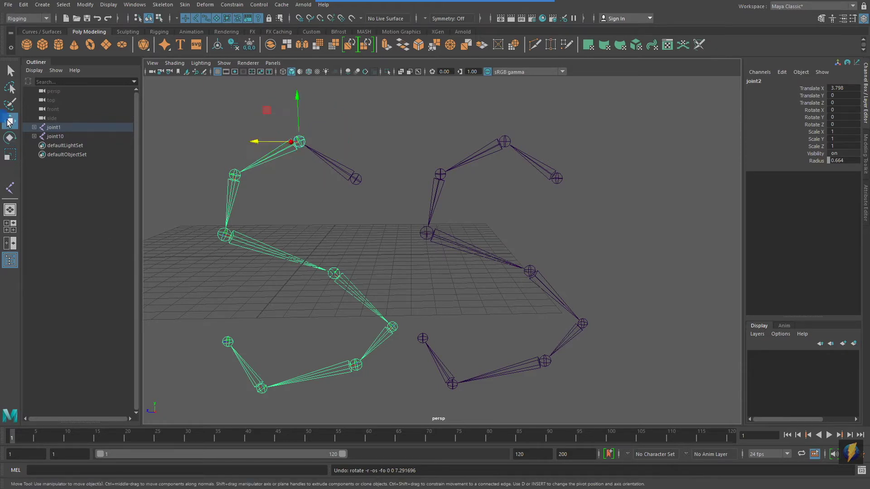
pyautogui.doubleClick(13, 122)
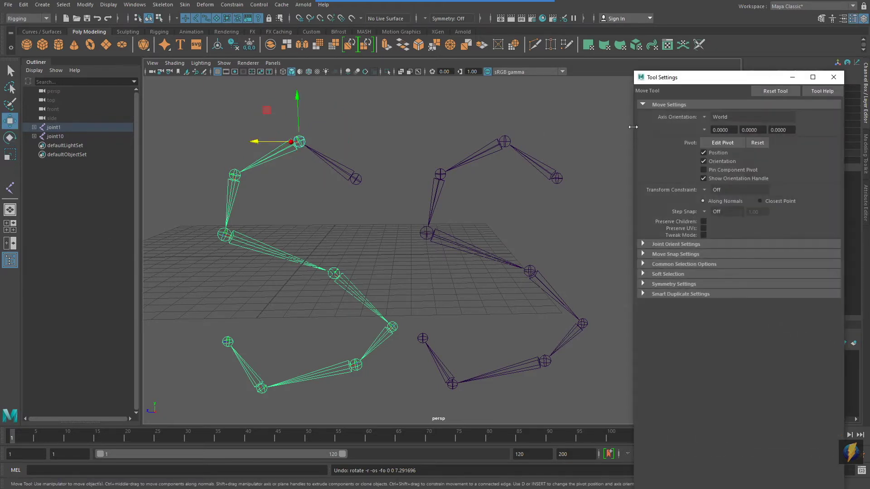
pyautogui.click(703, 116)
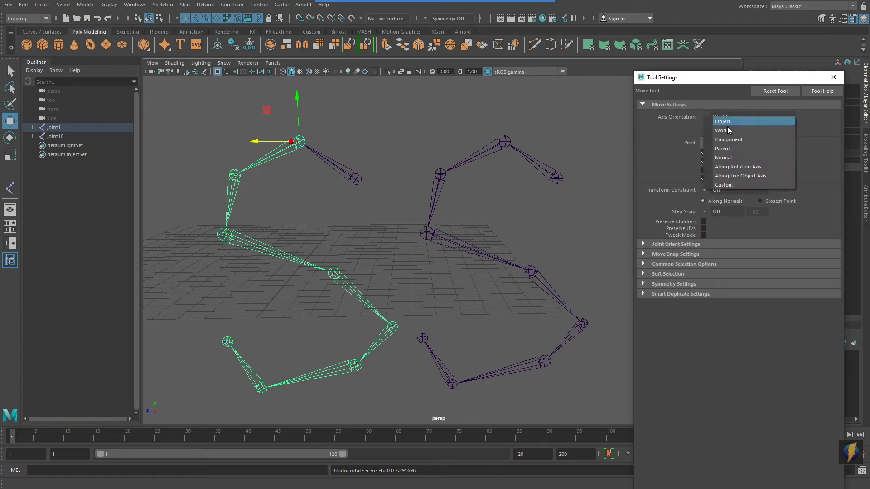
pyautogui.click(729, 141)
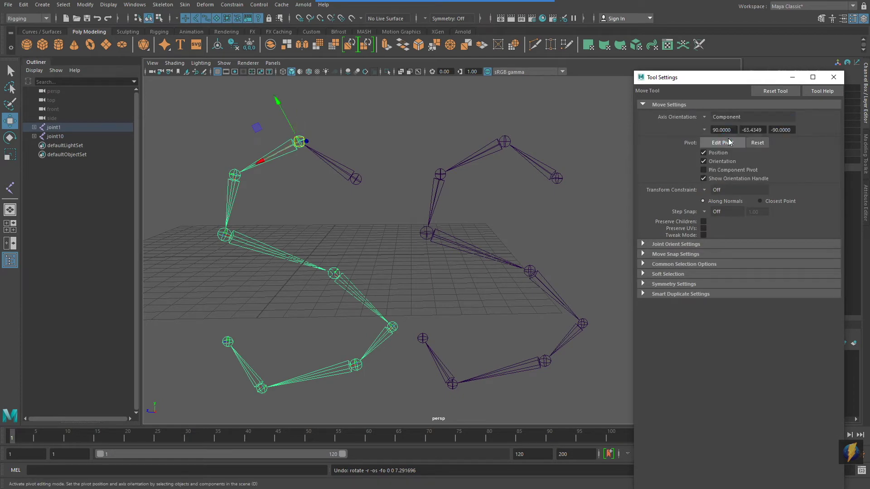
pyautogui.click(793, 77)
# Step down the original chain from its second joint to joint6, examining each joint's local axis orientation.
pyautogui.keyDown('alt'); pyautogui.moveTo(426, 153); pyautogui.dragTo(550, 159, button='middle'); pyautogui.keyUp('alt')
pyautogui.keyDown('alt'); pyautogui.moveTo(497, 174); pyautogui.dragTo(497, 183, button='right'); pyautogui.keyUp('alt')
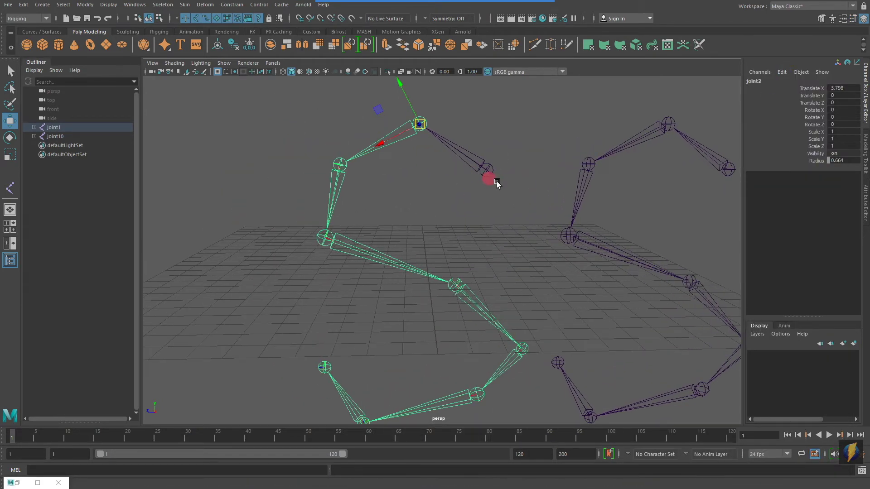
pyautogui.press('Down')
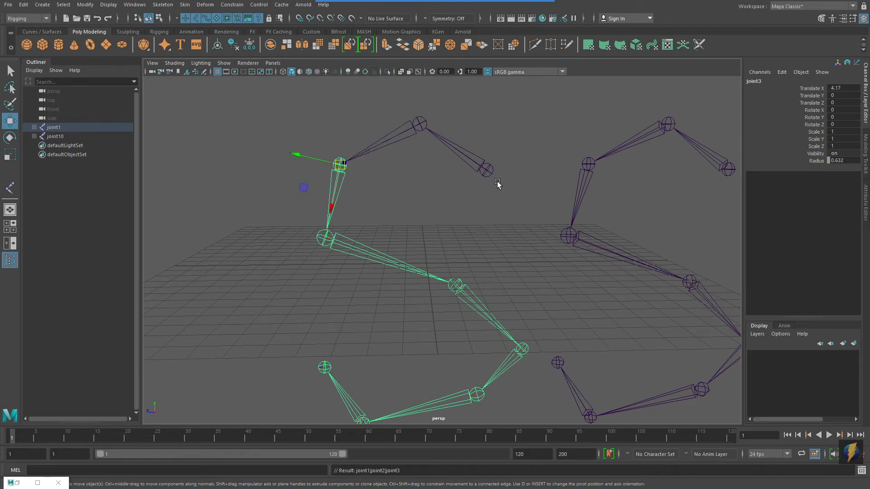
pyautogui.press('Down')
pyautogui.press('Down')
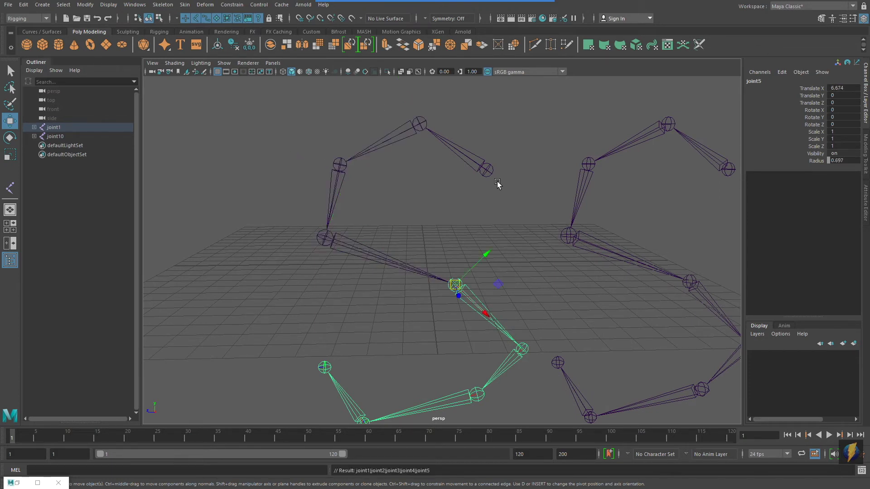
pyautogui.press('Down')
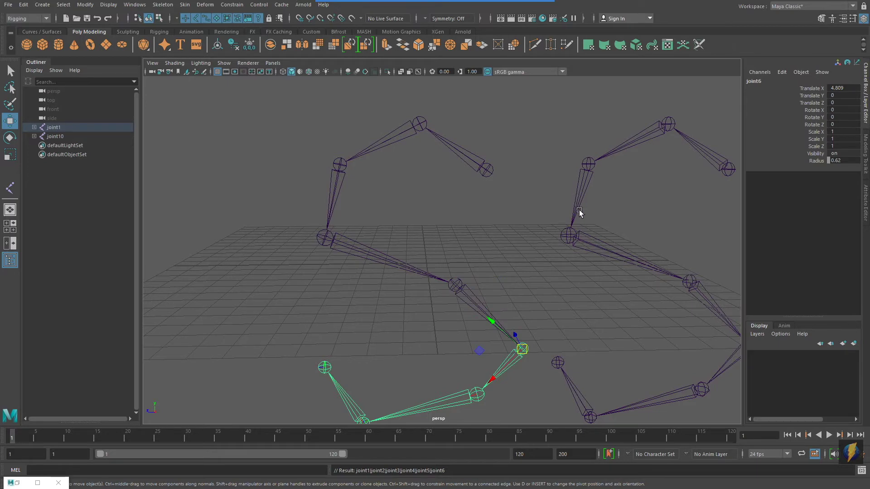
# Select the duplicate chain's root and step down to its fifth joint, examining each joint's axis orientation.
pyautogui.keyDown('alt'); pyautogui.moveTo(579, 211); pyautogui.dragTo(457, 195, button='middle'); pyautogui.keyUp('alt')
pyautogui.click(612, 154)
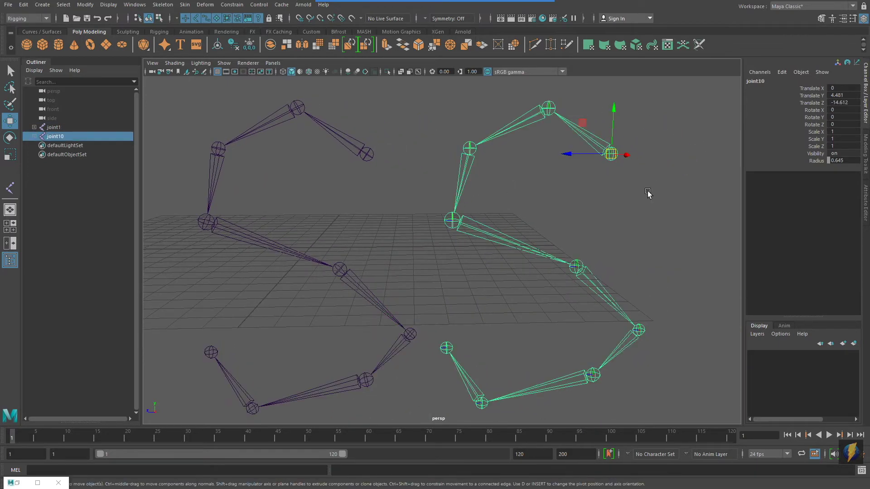
pyautogui.keyDown('alt'); pyautogui.moveTo(651, 190); pyautogui.dragTo(631, 210, button='middle'); pyautogui.keyUp('alt')
pyautogui.press('Down')
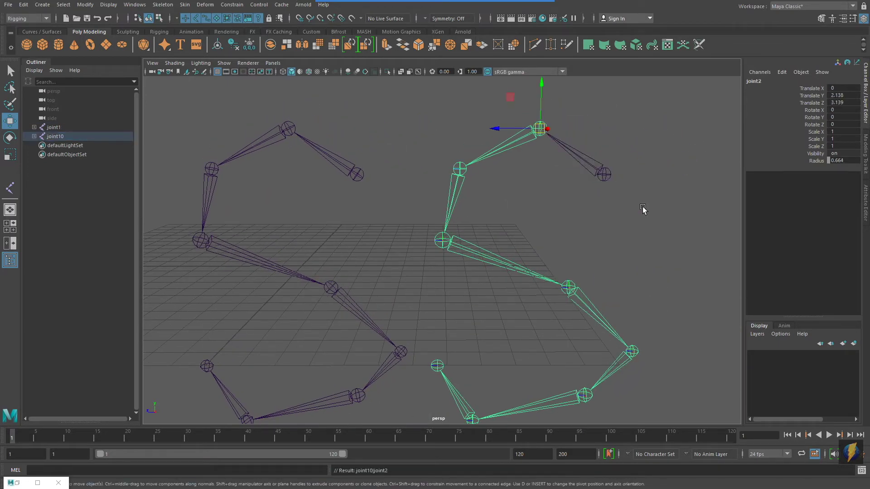
pyautogui.press('Down')
pyautogui.press('Down')
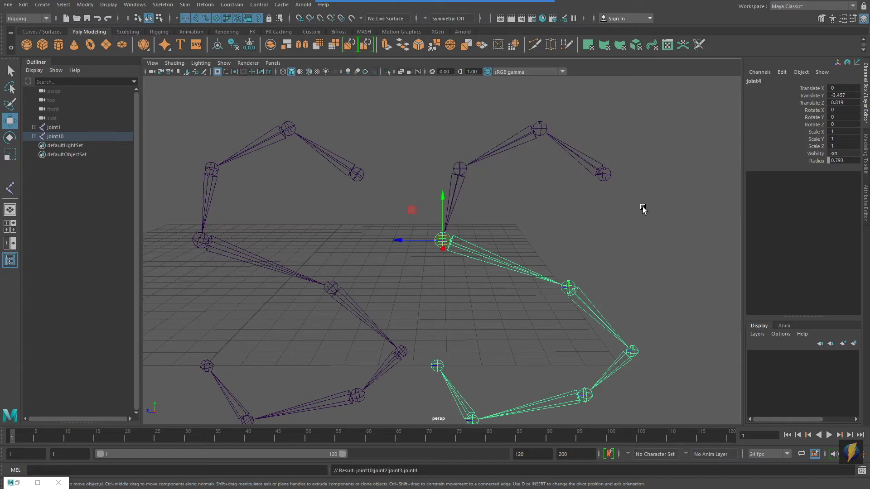
pyautogui.press('Down')
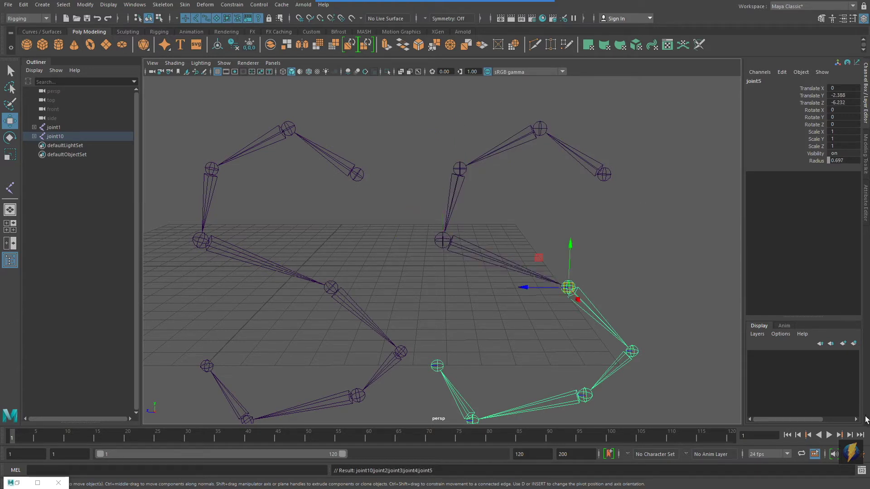
# In the empty scene's side view, draw a nine-joint S-curved chain running upward with the Joint tool and finish it.
pyautogui.press('space')
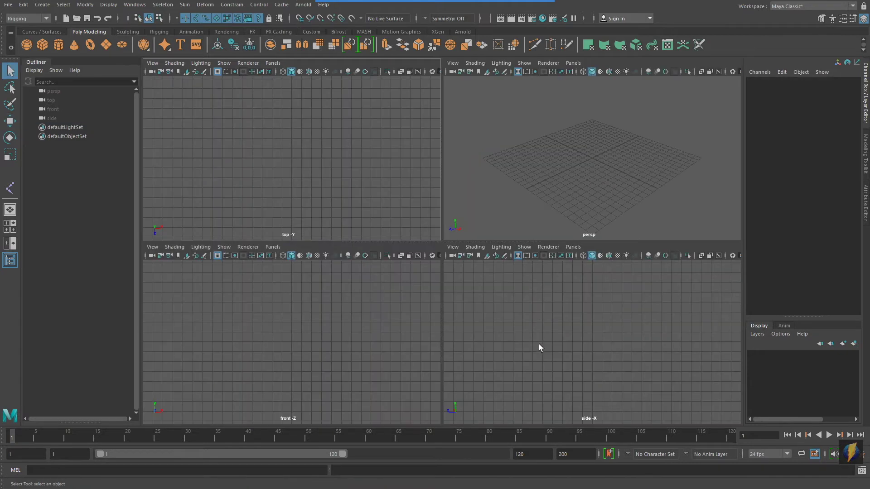
pyautogui.press('space')
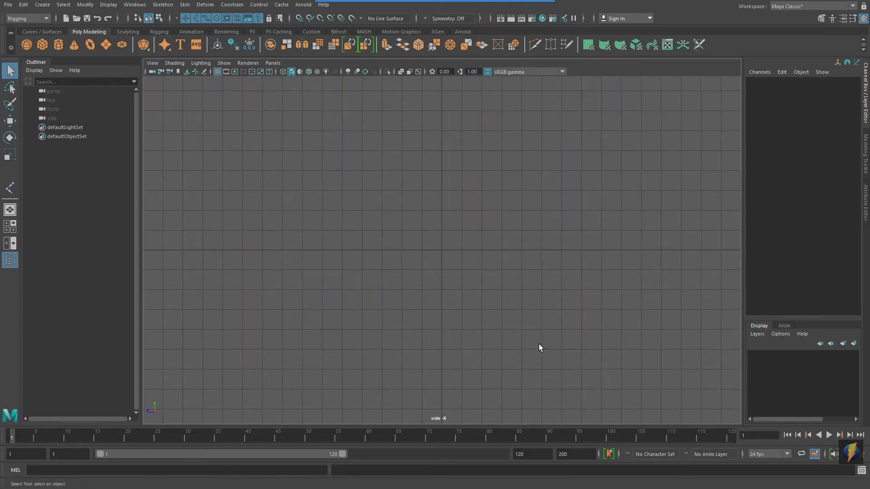
pyautogui.click(557, 307)
pyautogui.click(10, 188)
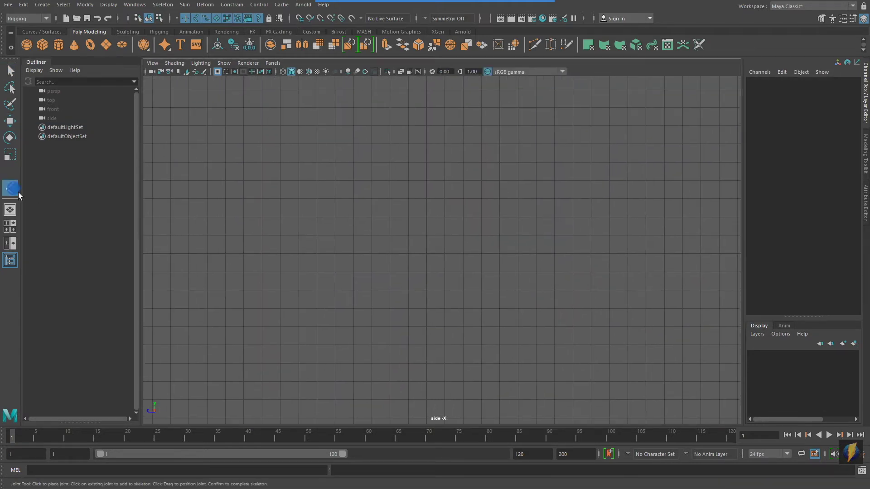
pyautogui.keyDown('alt'); pyautogui.moveTo(393, 260); pyautogui.dragTo(376, 266, button='middle'); pyautogui.keyUp('alt')
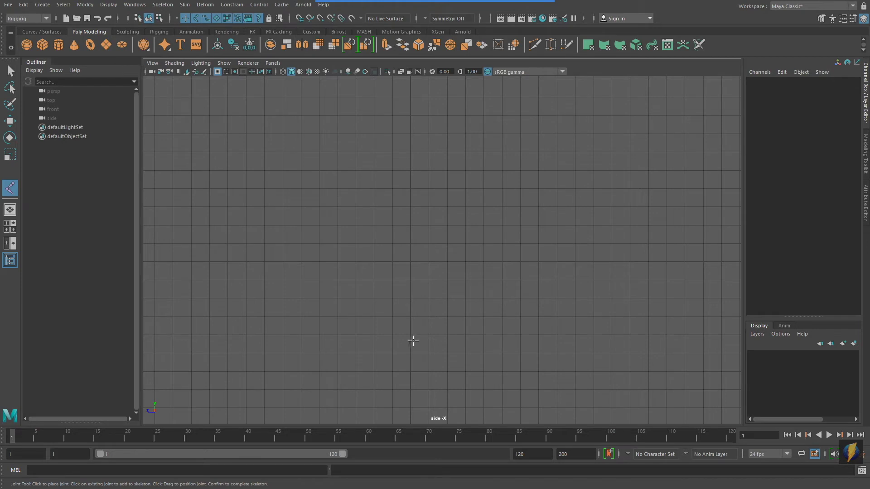
pyautogui.click(413, 341)
pyautogui.click(375, 319)
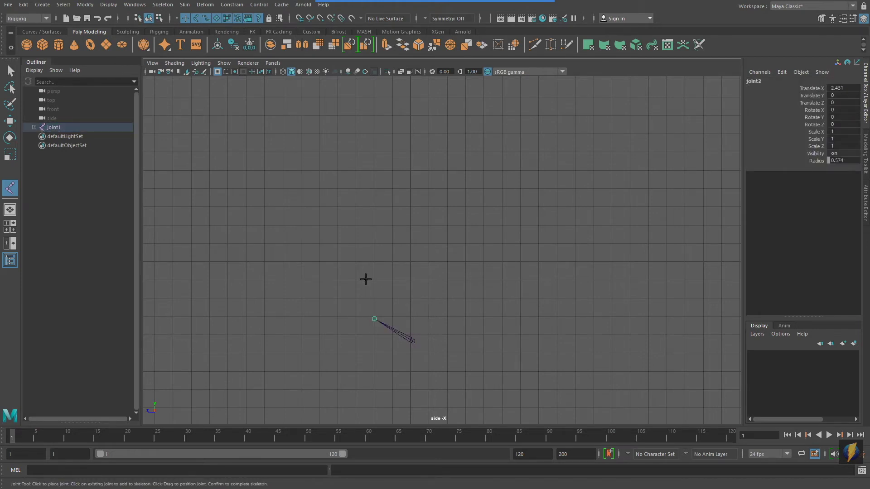
pyautogui.click(366, 278)
pyautogui.click(379, 234)
pyautogui.click(434, 216)
pyautogui.click(447, 167)
pyautogui.click(431, 127)
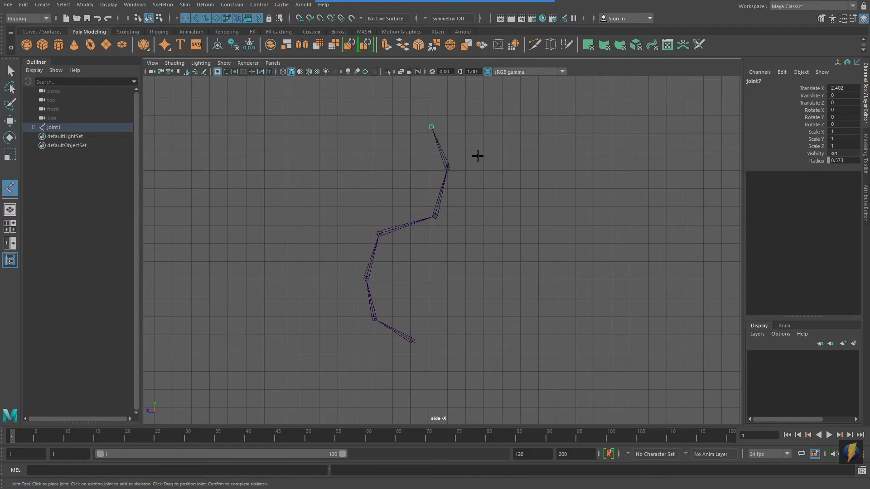
pyautogui.keyDown('alt'); pyautogui.moveTo(477, 156); pyautogui.dragTo(487, 194, button='middle'); pyautogui.keyUp('alt')
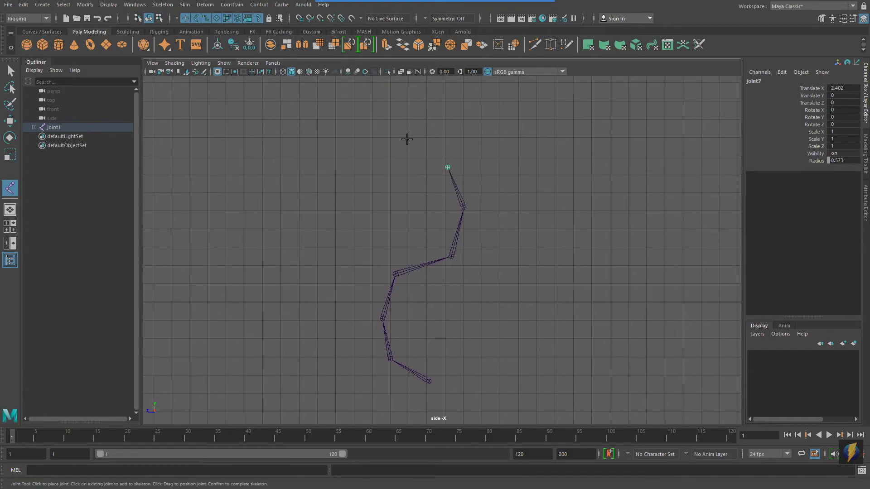
pyautogui.click(407, 140)
pyautogui.click(399, 88)
pyautogui.press('q')
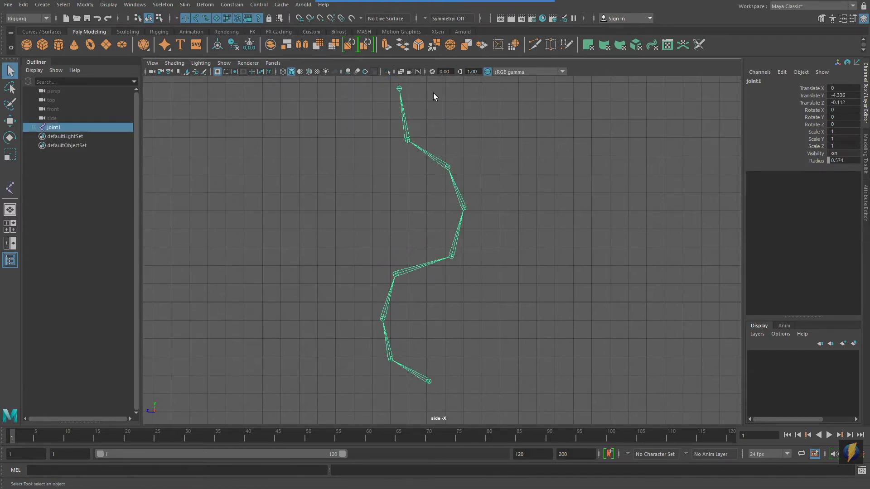
# Expand the joint1 hierarchy, walk the selection from joint9 up to the root and inspect the chain in perspective.
pyautogui.keyDown('shift'); pyautogui.click(34, 128); pyautogui.keyUp('shift')
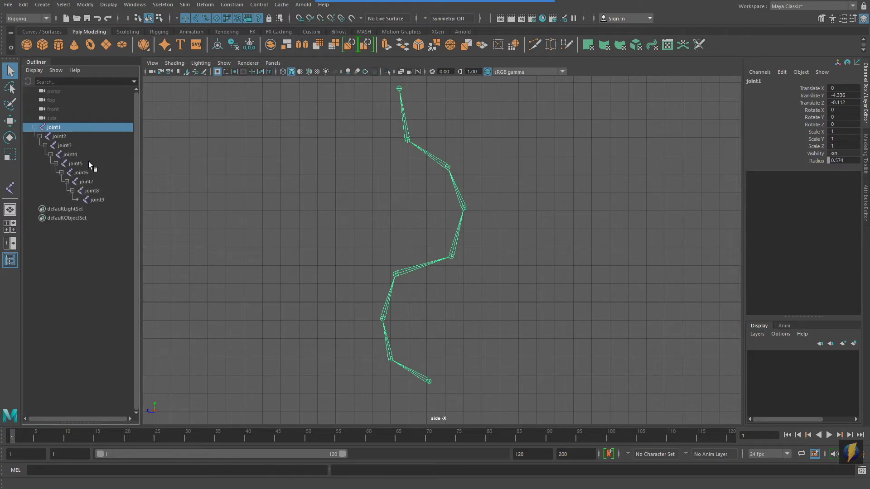
pyautogui.click(98, 202)
pyautogui.press('Up')
pyautogui.press('Up')
pyautogui.press('Up')
pyautogui.press('Up')
pyautogui.press('Up')
pyautogui.press('Up')
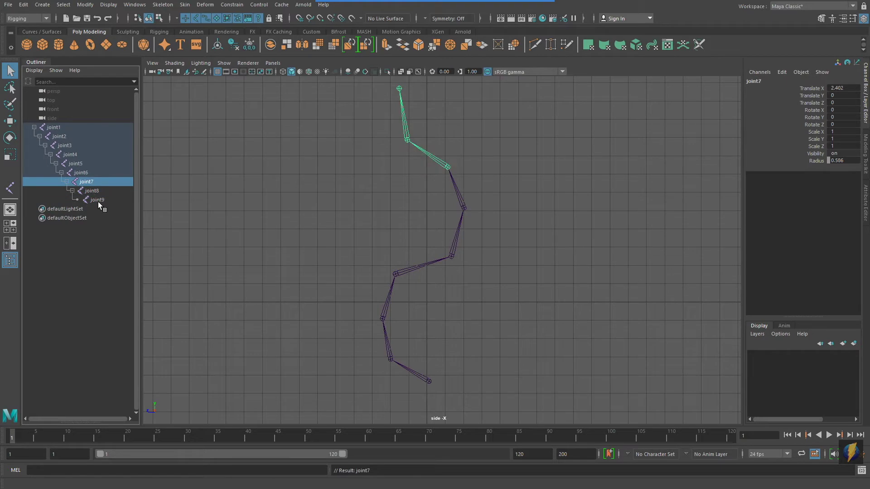
pyautogui.press('Up')
pyautogui.press('Up')
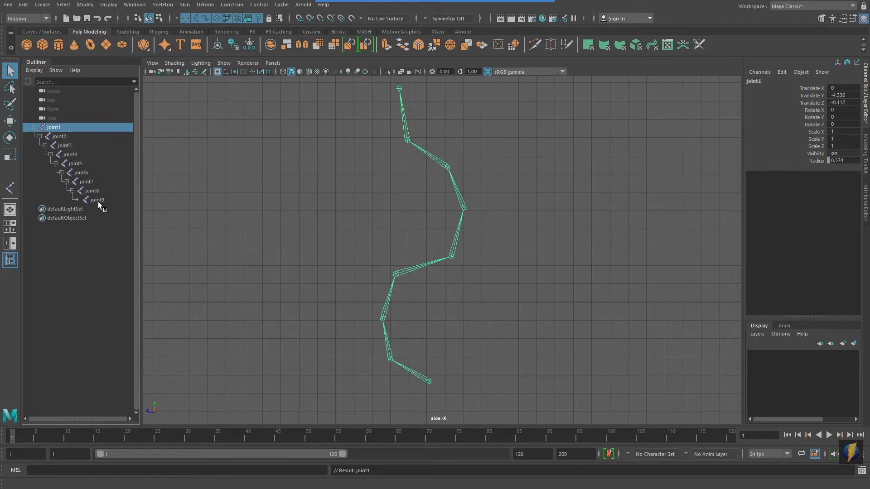
pyautogui.press('space')
pyautogui.press('space')
pyautogui.keyDown('alt'); pyautogui.moveTo(572, 204); pyautogui.dragTo(506, 206); pyautogui.keyUp('alt')
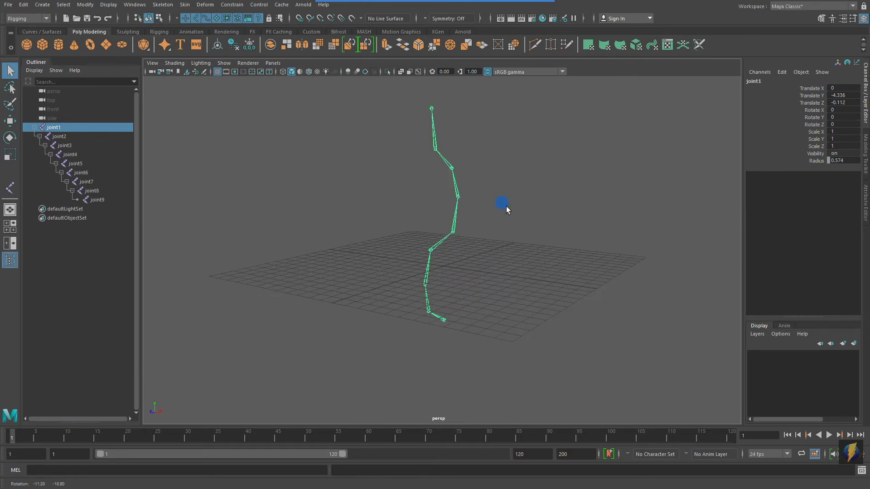
# In the front view, draw a separate seven-joint wavy chain on the positive X side of the vertical chain.
pyautogui.press('space')
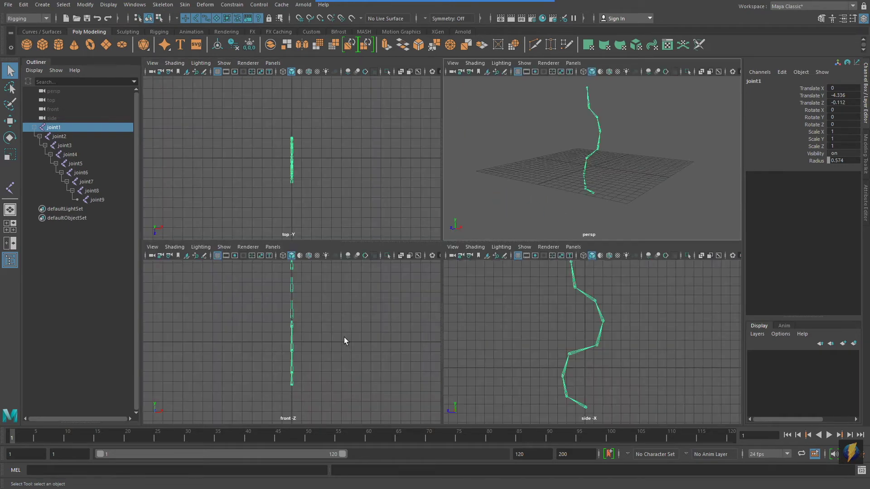
pyautogui.keyDown('alt'); pyautogui.moveTo(346, 304); pyautogui.dragTo(339, 324, button='middle'); pyautogui.keyUp('alt')
pyautogui.keyDown('alt'); pyautogui.moveTo(340, 324); pyautogui.dragTo(306, 317, button='right'); pyautogui.keyUp('alt')
pyautogui.click(9, 189)
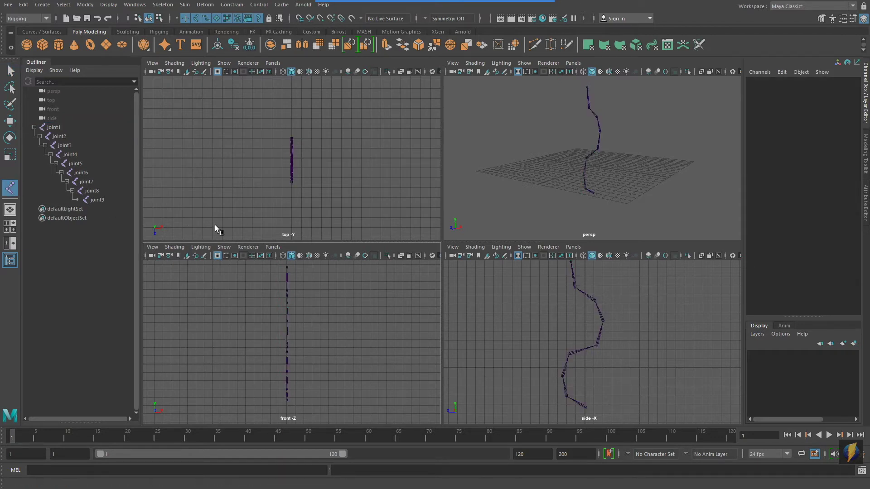
pyautogui.click(301, 312)
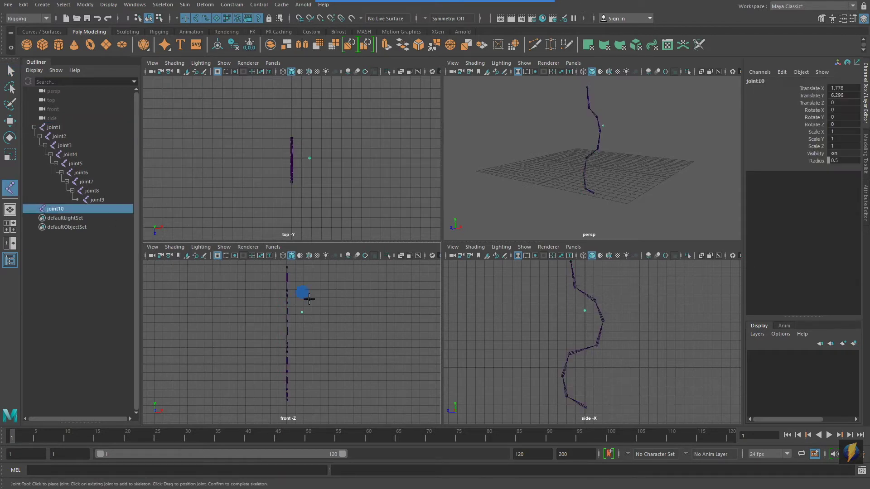
pyautogui.click(312, 295)
pyautogui.click(330, 295)
pyautogui.click(335, 314)
pyautogui.click(341, 332)
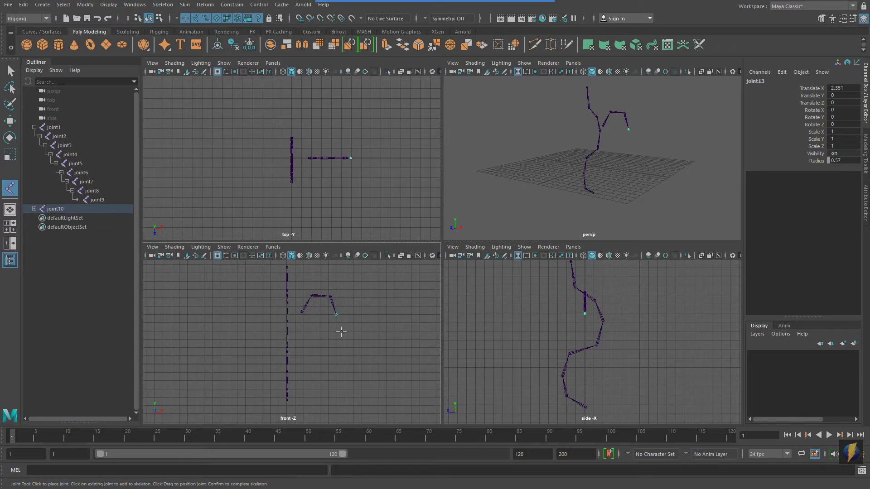
pyautogui.click(365, 331)
pyautogui.click(377, 317)
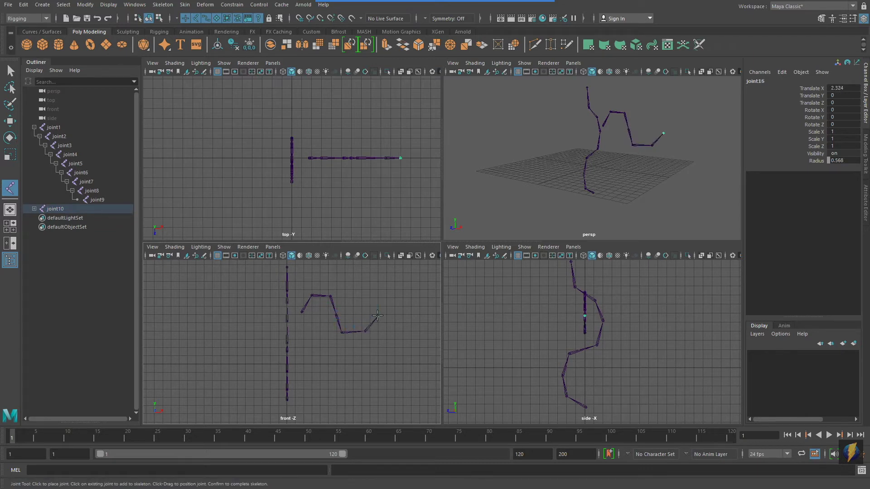
pyautogui.press('q')
# In the front view, draw another separate seven-joint chain on the negative X side of the vertical chain.
pyautogui.press('y')
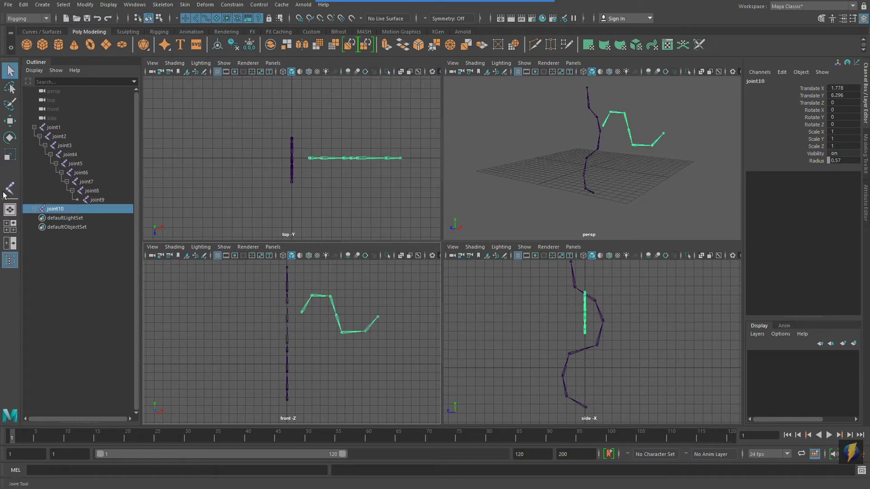
pyautogui.click(277, 341)
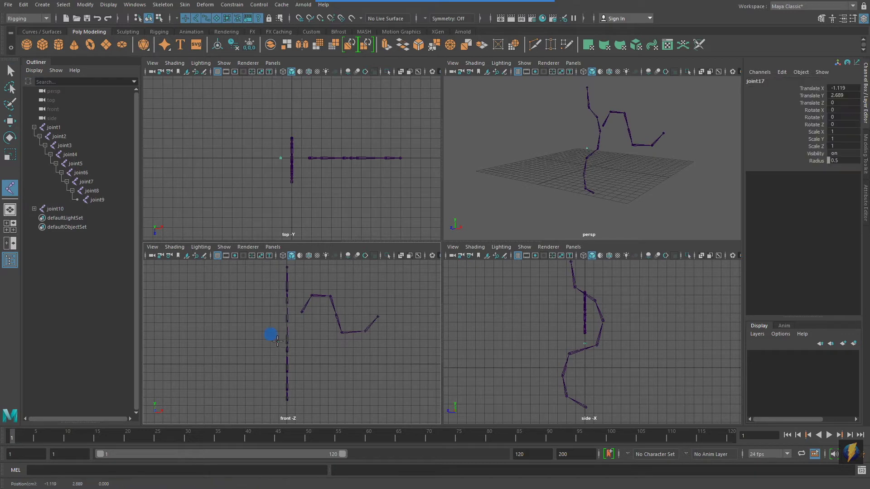
pyautogui.click(268, 332)
pyautogui.click(248, 334)
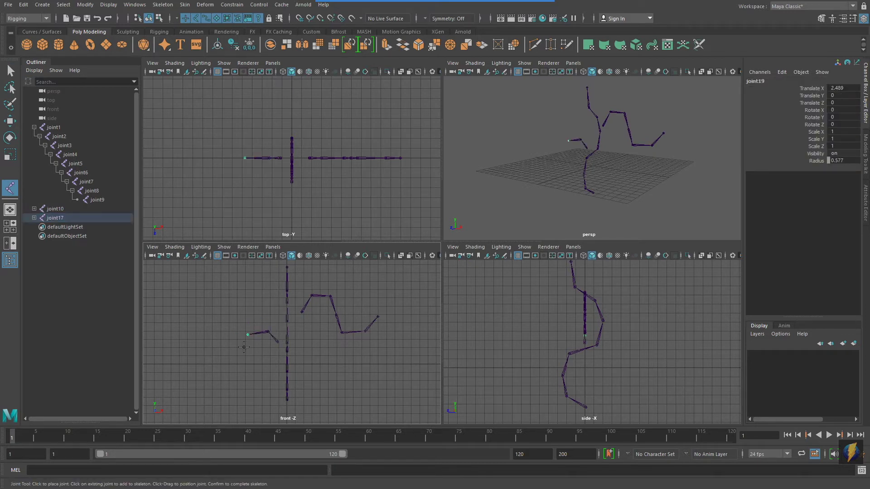
pyautogui.click(245, 353)
pyautogui.click(228, 364)
pyautogui.click(221, 351)
pyautogui.press('q')
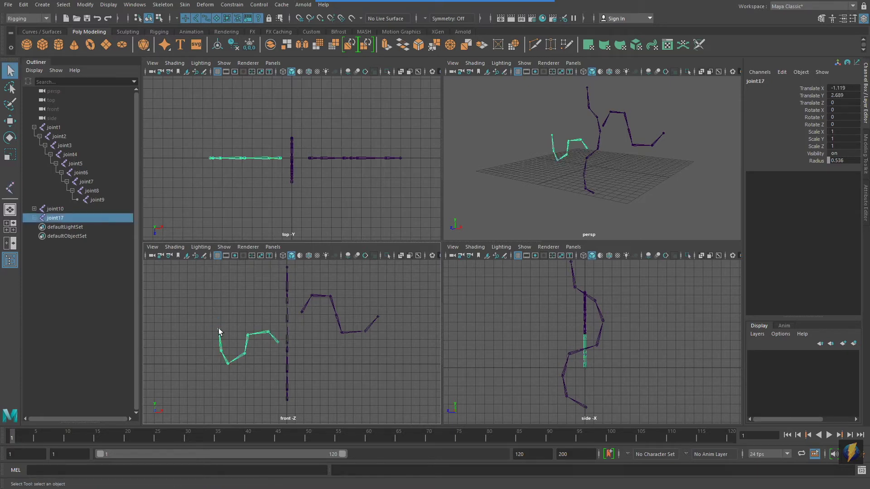
# Parent the joint10 chain to joint6 of the vertical chain.
pyautogui.press('space')
pyautogui.keyDown('alt'); pyautogui.moveTo(500, 220); pyautogui.dragTo(466, 213); pyautogui.keyUp('alt')
pyautogui.click(479, 186)
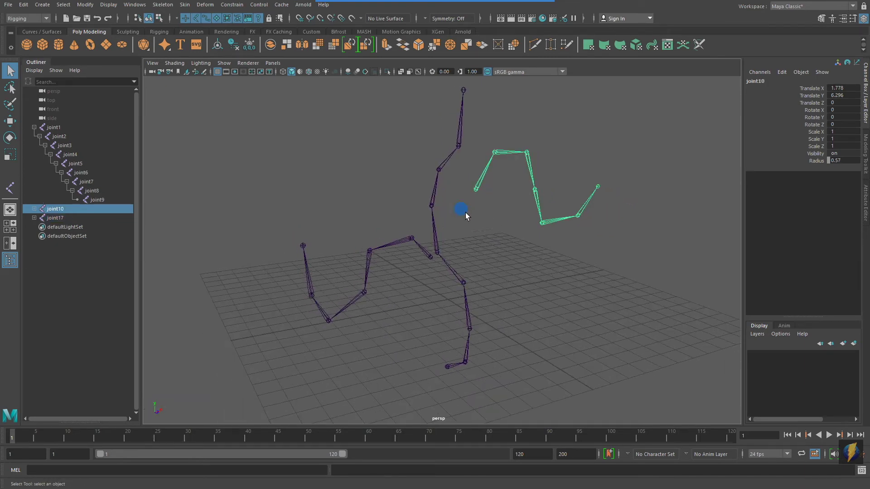
pyautogui.keyDown('shift'); pyautogui.click(434, 200); pyautogui.keyUp('shift')
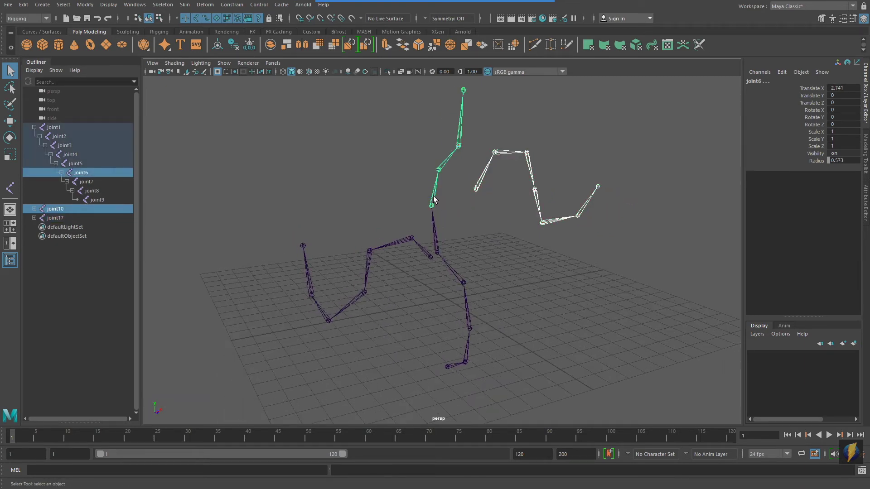
pyautogui.press('p')
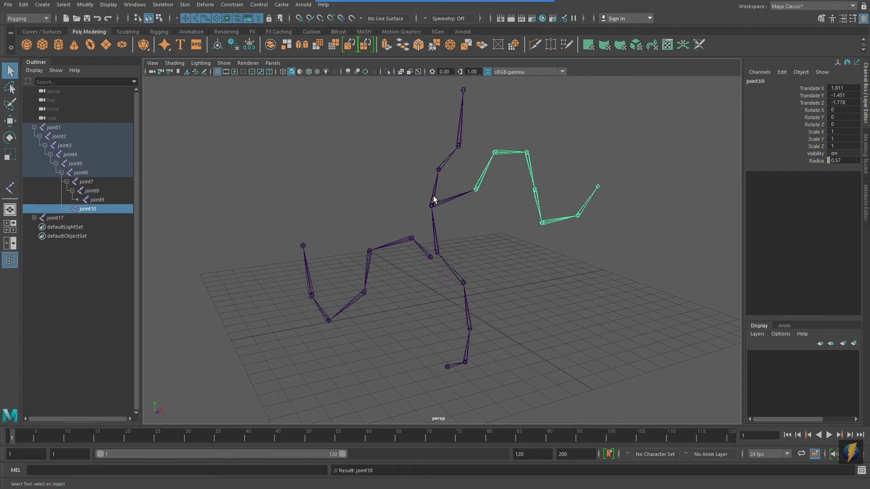
# Parent the joint17 chain to joint4 of the vertical chain.
pyautogui.keyDown('alt'); pyautogui.moveTo(466, 204); pyautogui.dragTo(429, 251); pyautogui.keyUp('alt')
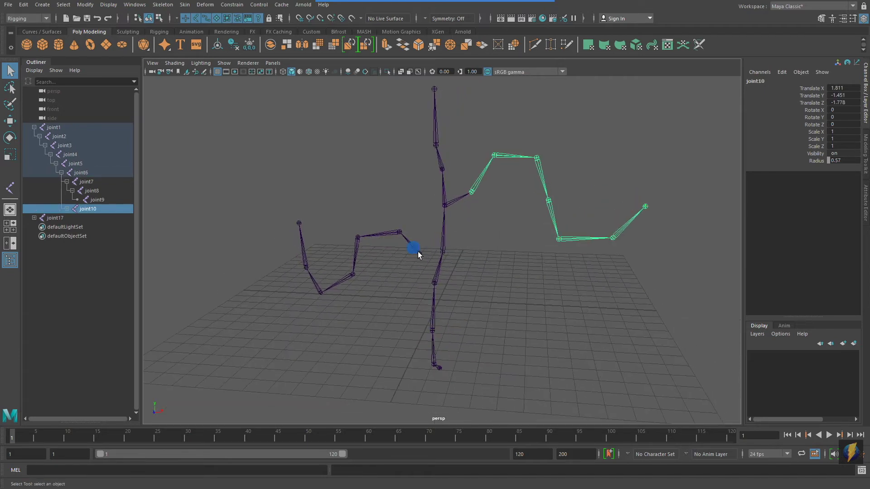
pyautogui.click(418, 252)
pyautogui.keyDown('alt'); pyautogui.moveTo(474, 274); pyautogui.dragTo(461, 277); pyautogui.keyUp('alt')
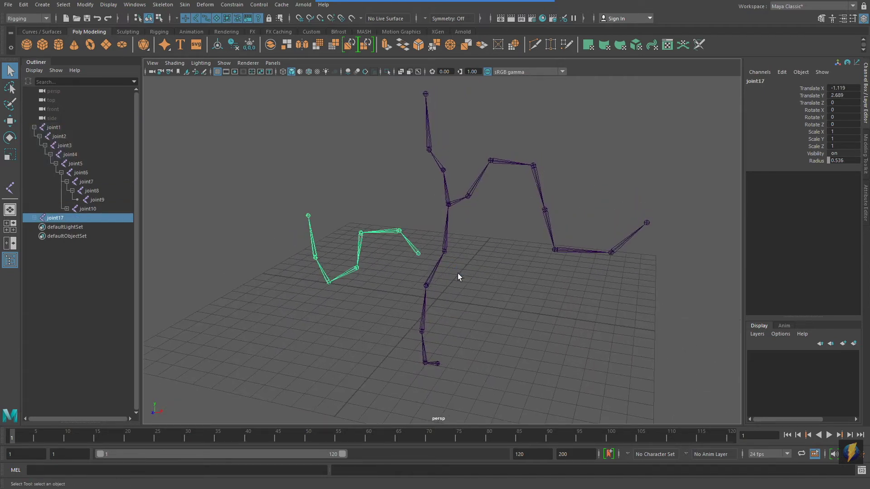
pyautogui.keyDown('shift'); pyautogui.click(433, 273); pyautogui.keyUp('shift')
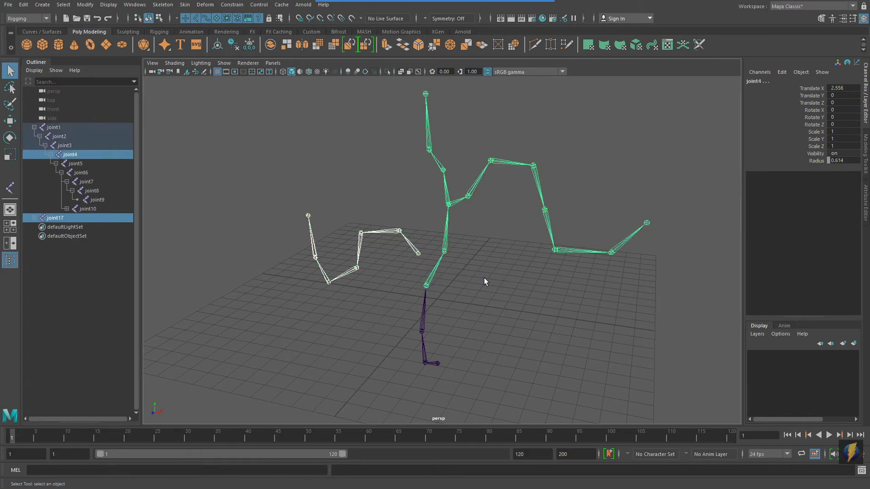
pyautogui.press('p')
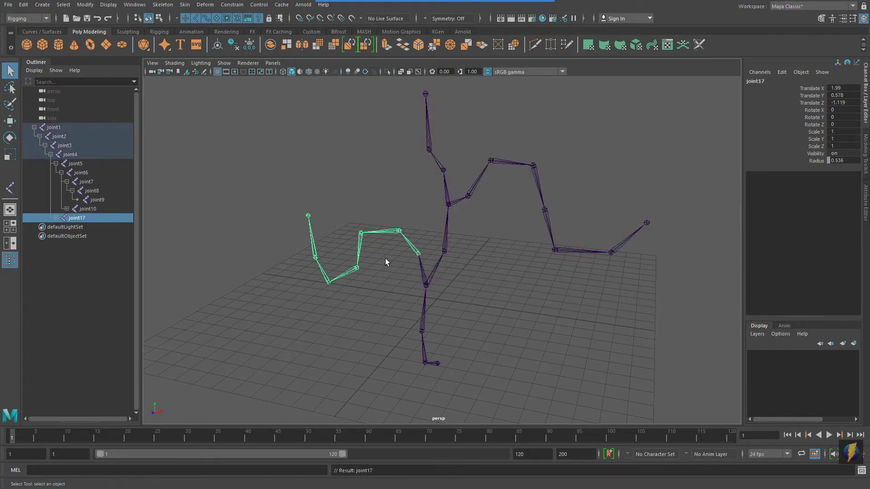
# Examine the joint17 branch's hierarchy by selecting each parent in turn from joint23 up to joint4.
pyautogui.keyDown('alt'); pyautogui.moveTo(386, 259); pyautogui.dragTo(608, 255); pyautogui.keyUp('alt')
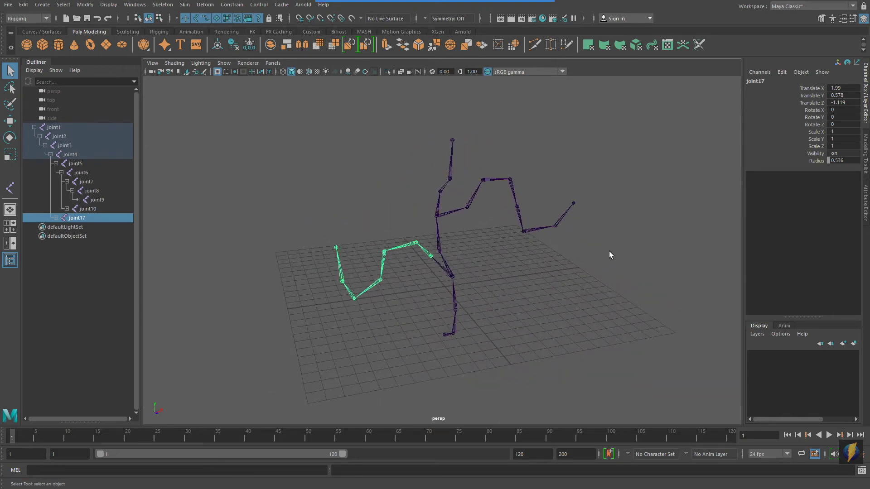
pyautogui.click(34, 127)
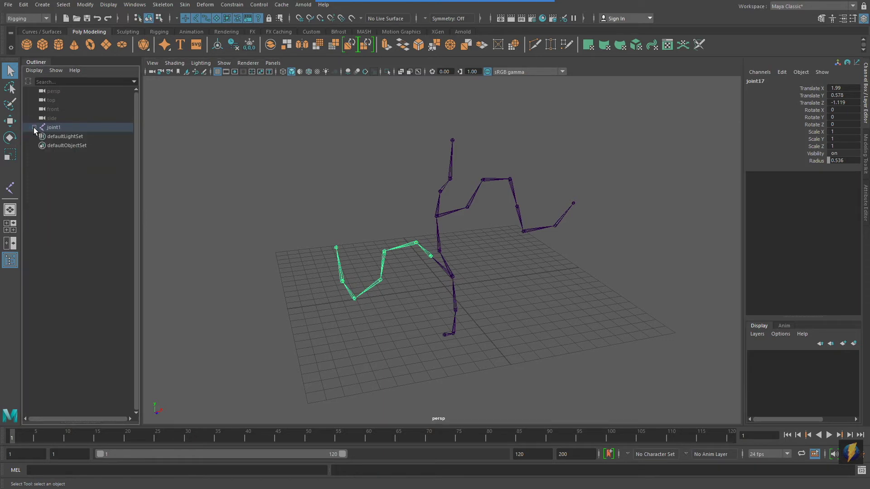
pyautogui.click(34, 128)
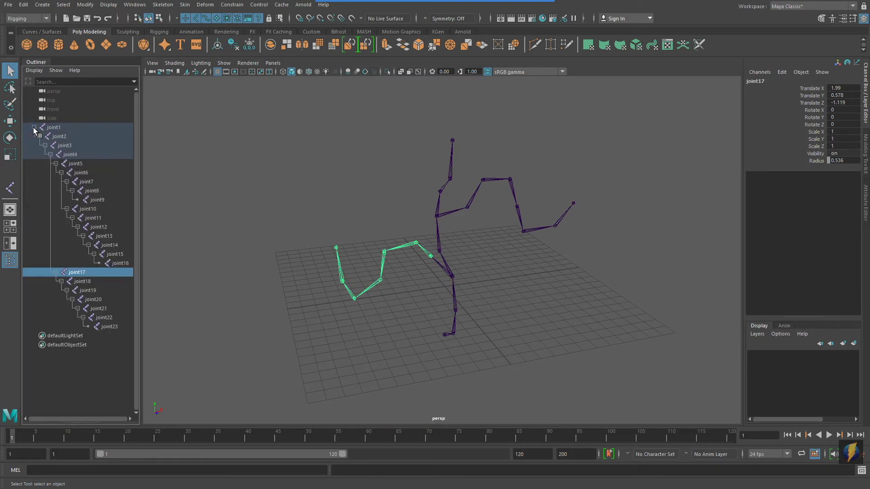
pyautogui.click(113, 326)
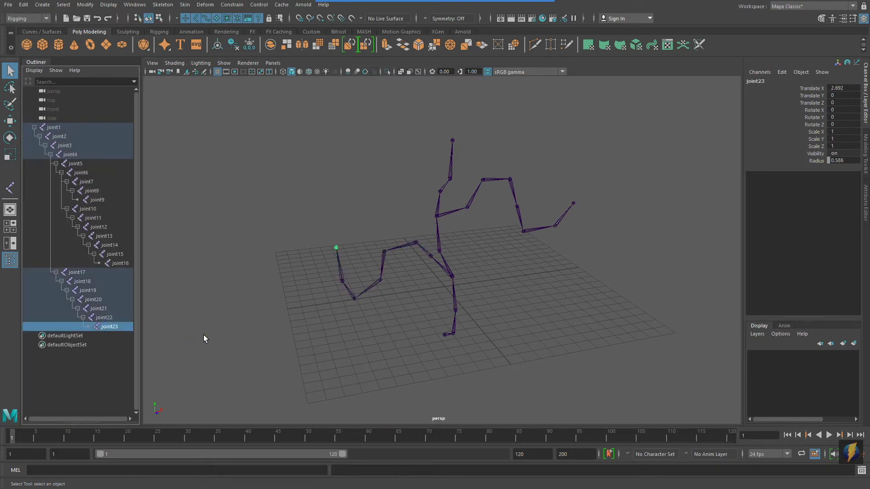
pyautogui.press('Up')
pyautogui.press('Up')
pyautogui.press('Up')
pyautogui.press('Up')
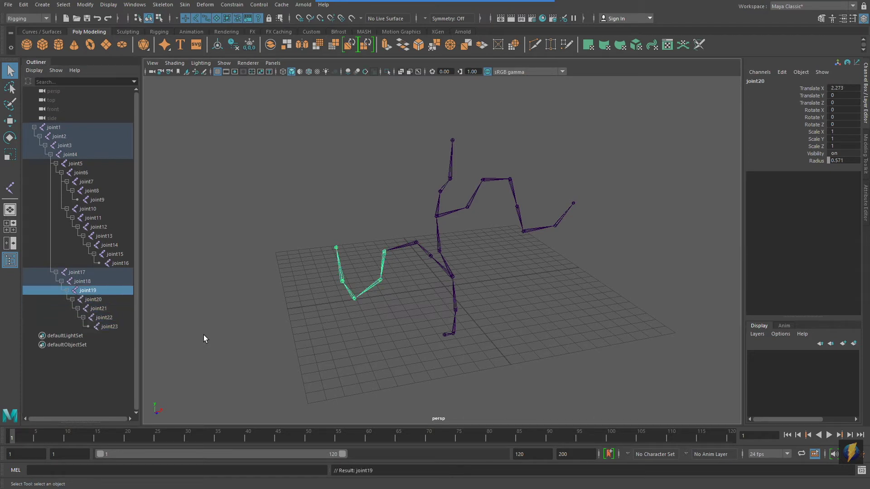
pyautogui.press('Up')
pyautogui.press('Up')
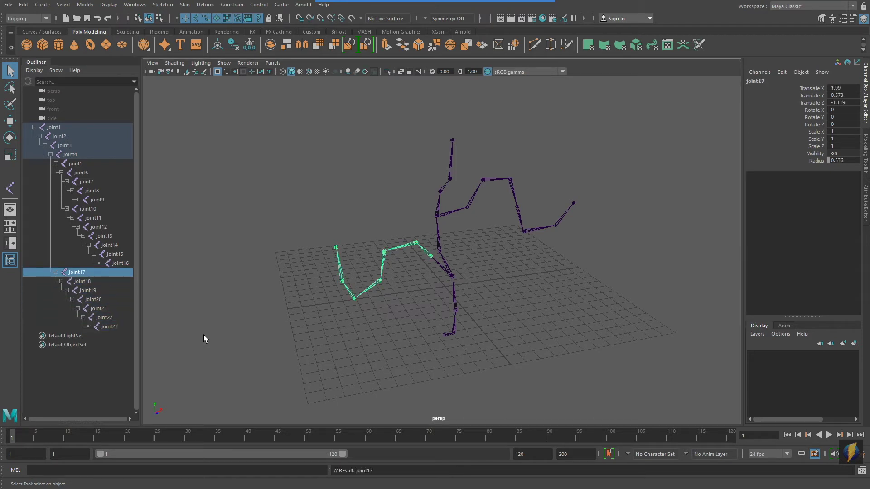
pyautogui.press('Up')
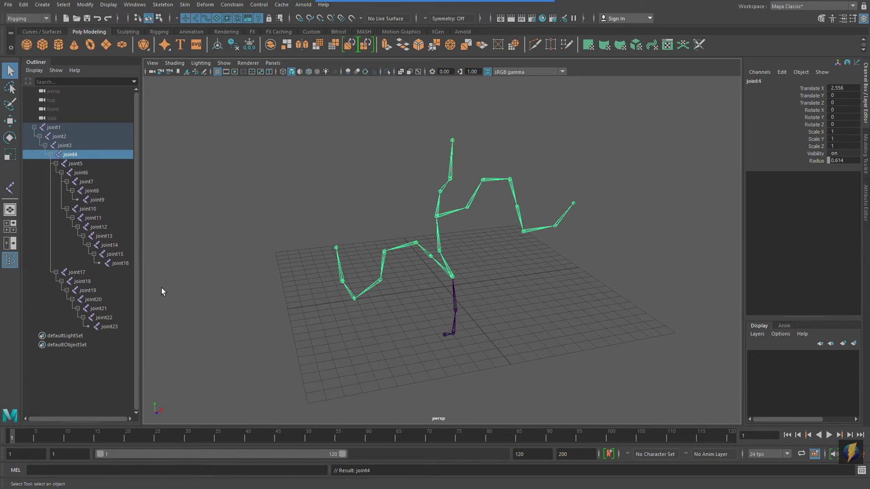
# Trace the other branch's hierarchy by selecting each parent in turn from joint16 up to the root joint1.
pyautogui.click(121, 263)
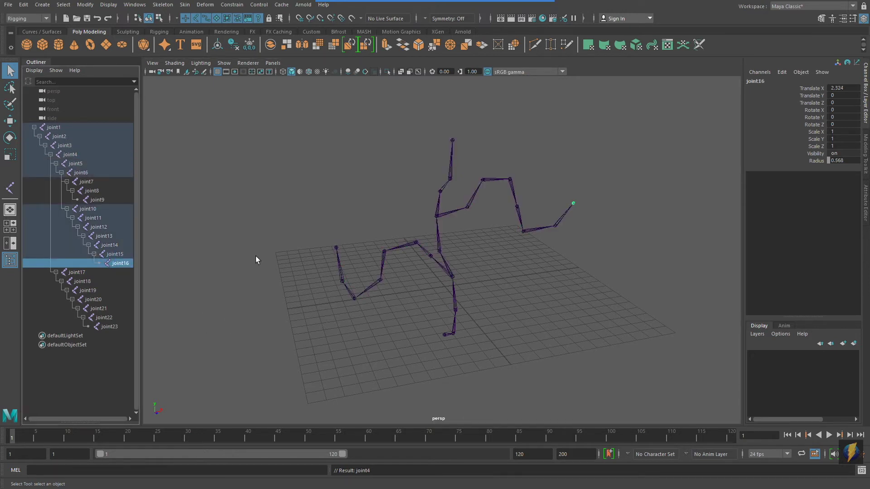
pyautogui.press('Up')
pyautogui.press('Up')
pyautogui.press('Up')
pyautogui.press('Up')
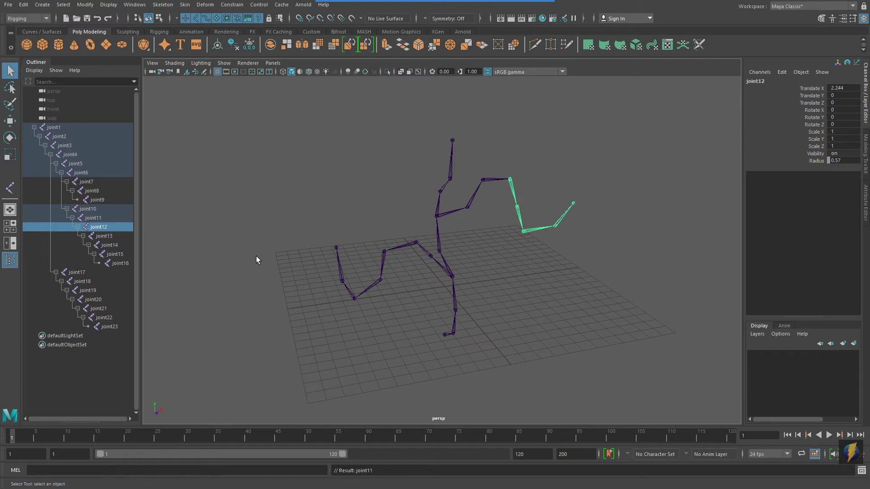
pyautogui.press('Up')
pyautogui.press('Up')
pyautogui.press('Up')
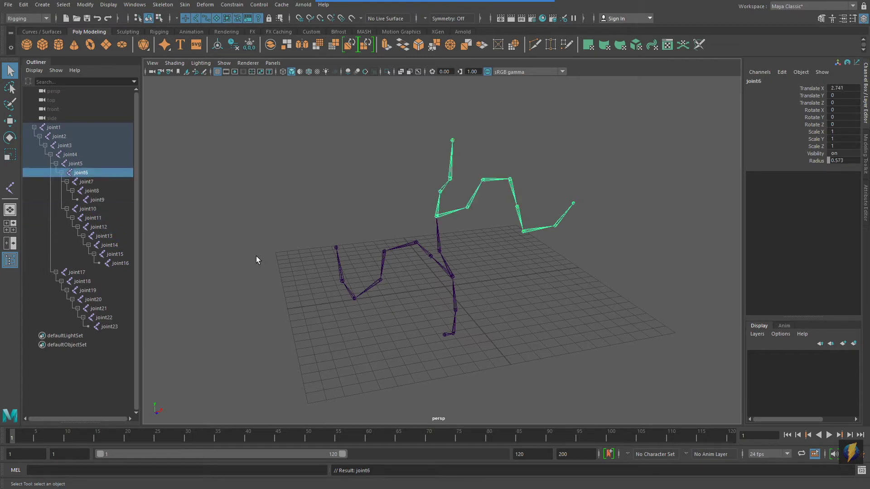
pyautogui.press('Up')
pyautogui.press('Up')
pyautogui.press('Up')
pyautogui.press('Up')
pyautogui.press('Up')
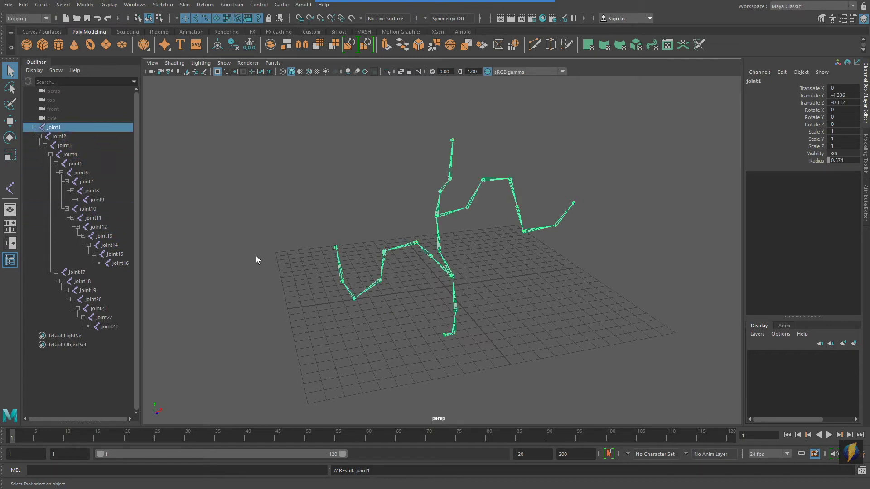
# In the top view, draw a separate eight-joint zigzag chain beginning just on the negative X side of the main chain.
pyautogui.keyDown('alt'); pyautogui.moveTo(631, 264); pyautogui.dragTo(368, 261); pyautogui.keyUp('alt')
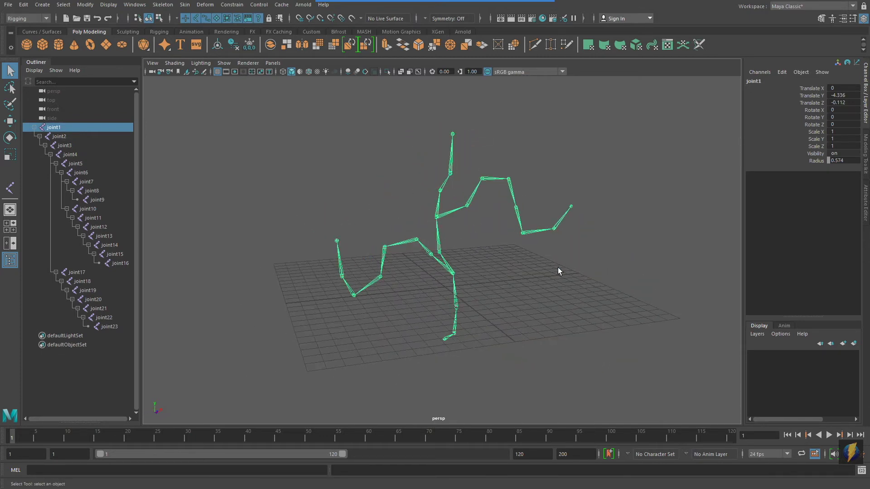
pyautogui.press('space')
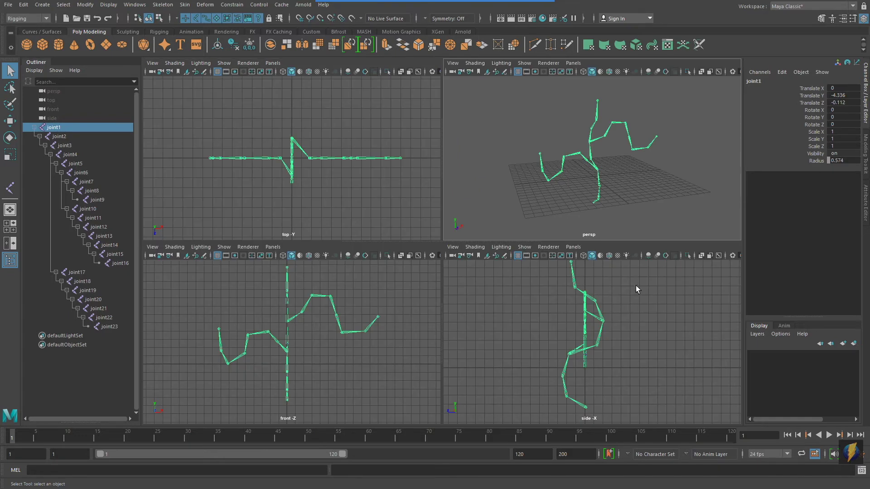
pyautogui.press('space')
pyautogui.keyDown('alt'); pyautogui.moveTo(474, 228); pyautogui.dragTo(452, 239, button='middle'); pyautogui.keyUp('alt')
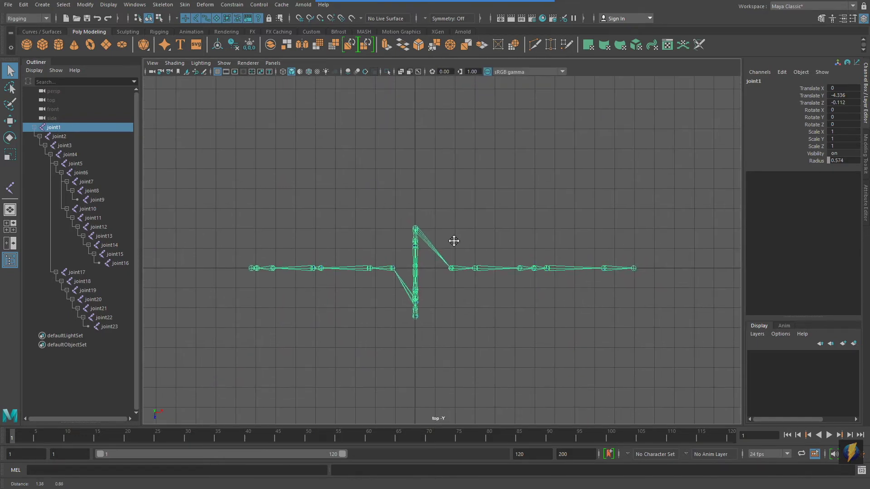
pyautogui.click(10, 190)
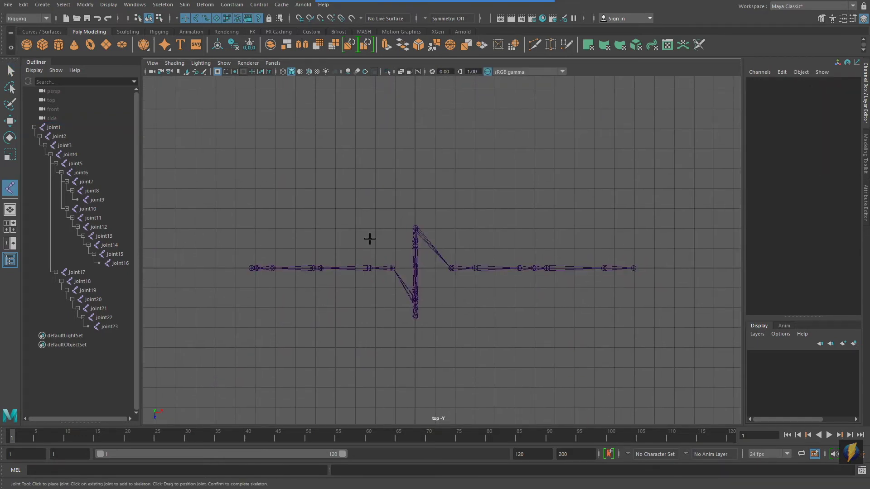
pyautogui.click(398, 248)
pyautogui.click(378, 244)
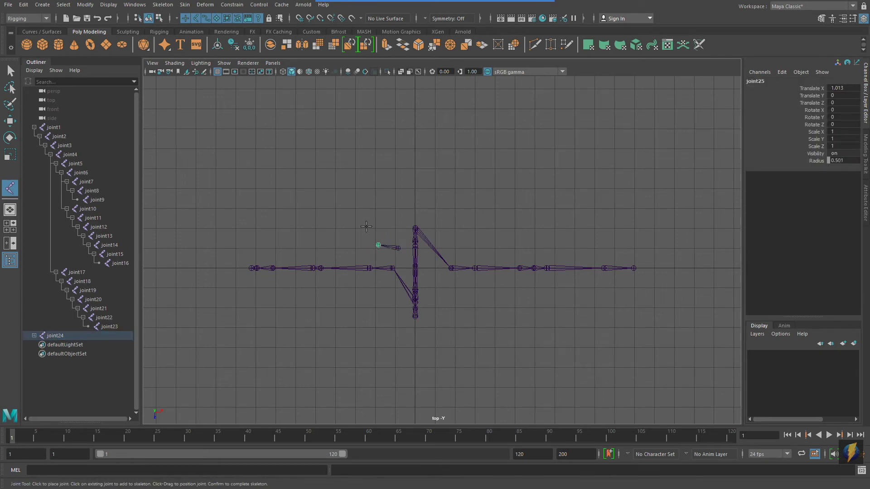
pyautogui.click(365, 221)
pyautogui.click(370, 200)
pyautogui.click(399, 191)
pyautogui.click(429, 176)
pyautogui.click(420, 152)
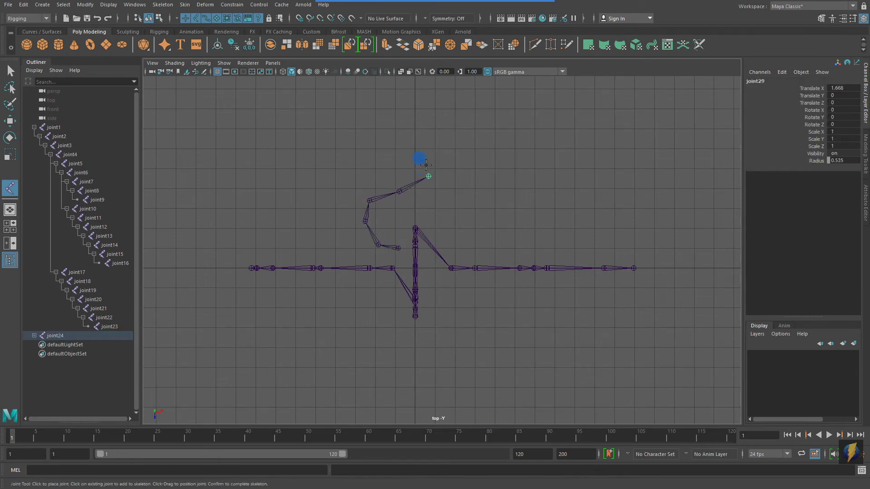
pyautogui.click(398, 123)
pyautogui.press('q')
# In the perspective view, raise the joint24 chain along Y to about 8.79, beside the upper part of the main chain.
pyautogui.press('space')
pyautogui.press('space')
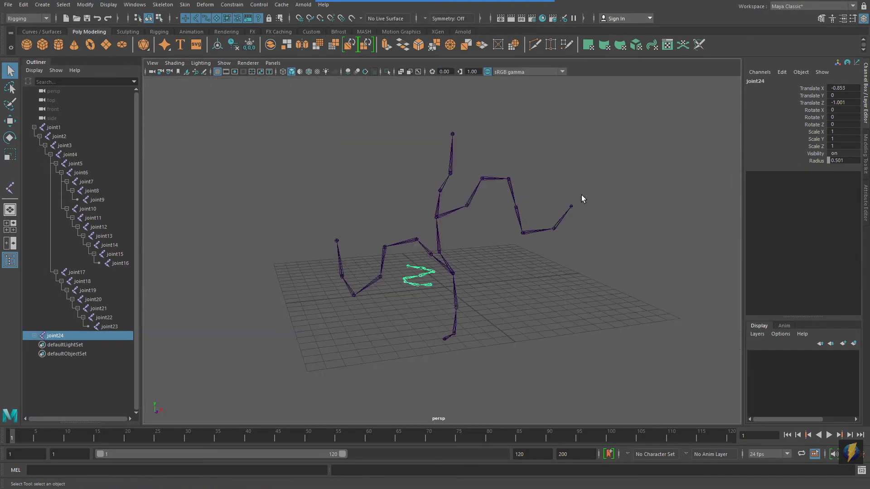
pyautogui.keyDown('alt'); pyautogui.moveTo(517, 213); pyautogui.dragTo(549, 218); pyautogui.keyUp('alt')
pyautogui.press('w')
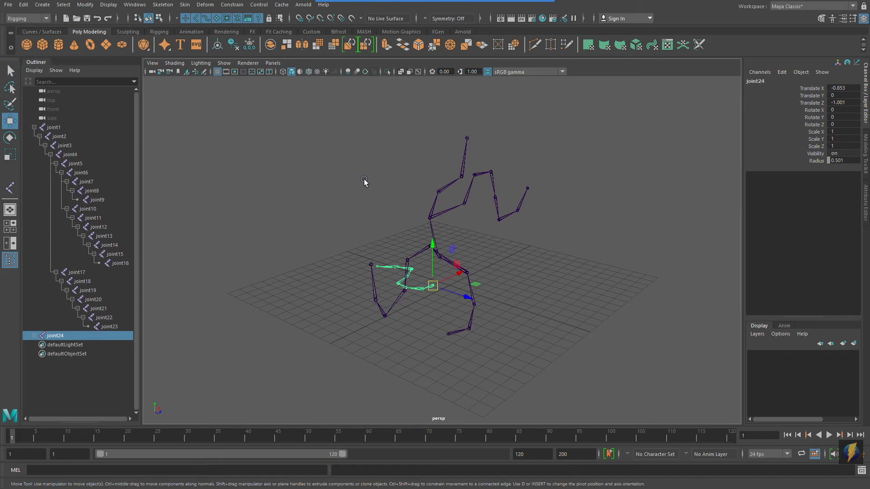
pyautogui.keyDown('alt'); pyautogui.moveTo(365, 180); pyautogui.dragTo(420, 182); pyautogui.keyUp('alt')
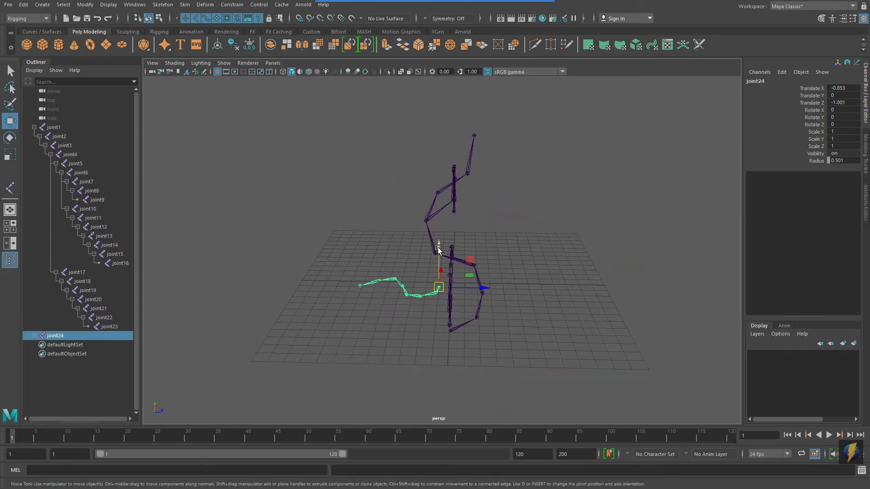
pyautogui.moveTo(439, 248); pyautogui.dragTo(397, 142)
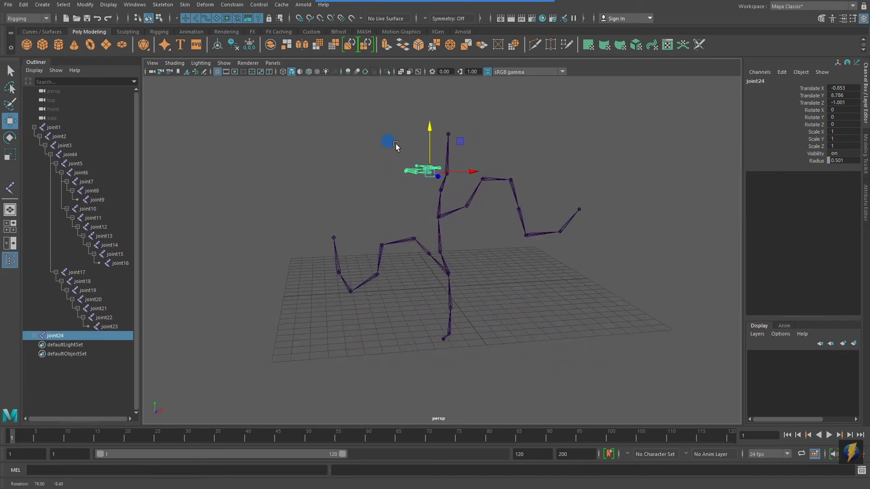
pyautogui.keyDown('alt'); pyautogui.moveTo(362, 183); pyautogui.dragTo(507, 271, button='right'); pyautogui.keyUp('alt')
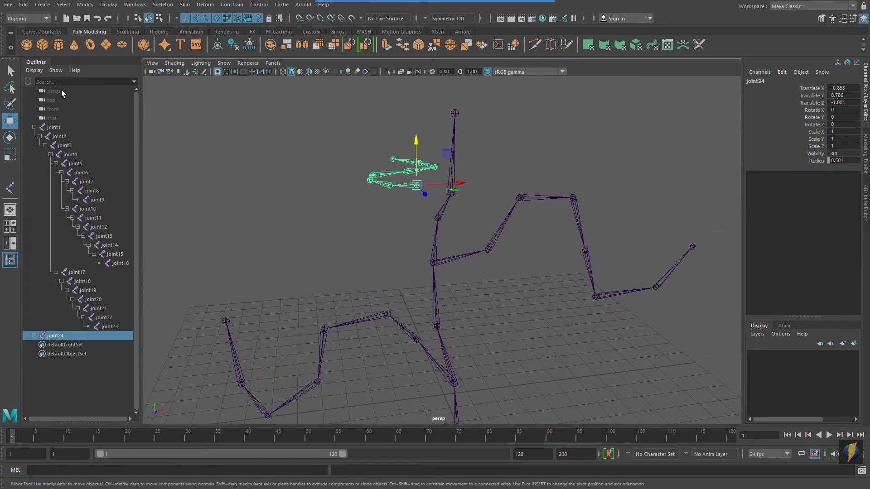
# Parent the joint24 chain to joint7 of the main chain.
pyautogui.press('q')
pyautogui.click(444, 211)
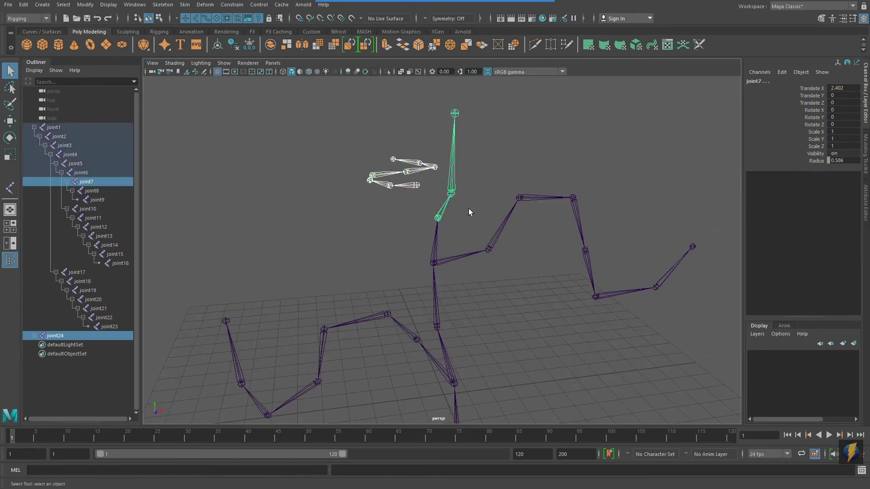
pyautogui.press('p')
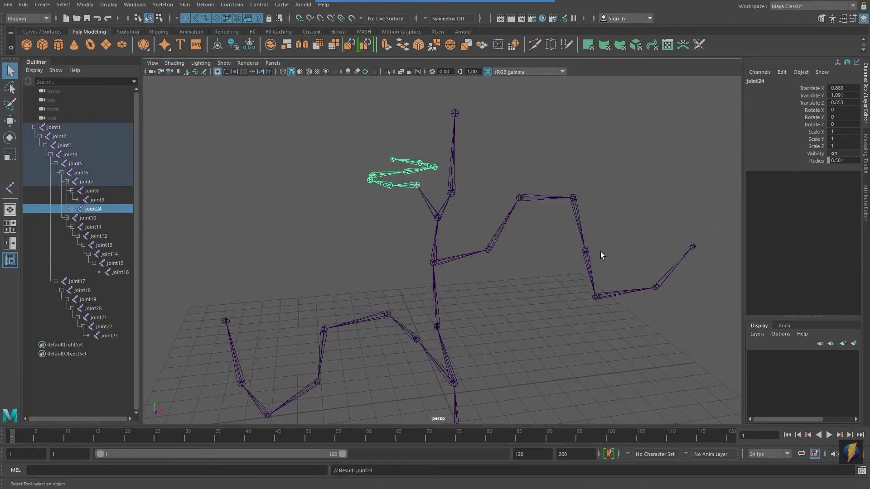
pyautogui.keyDown('alt'); pyautogui.moveTo(600, 251); pyautogui.dragTo(589, 240, button='right'); pyautogui.keyUp('alt')
pyautogui.moveTo(589, 241)
pyautogui.keyDown('alt'); pyautogui.mouseDown()
pyautogui.moveTo(444, 238)
pyautogui.moveTo(630, 247)
pyautogui.moveTo(407, 243)
pyautogui.moveTo(528, 297)
pyautogui.moveTo(524, 264)
pyautogui.moveTo(474, 281)
pyautogui.moveTo(436, 275)
pyautogui.mouseUp(); pyautogui.keyUp('alt')
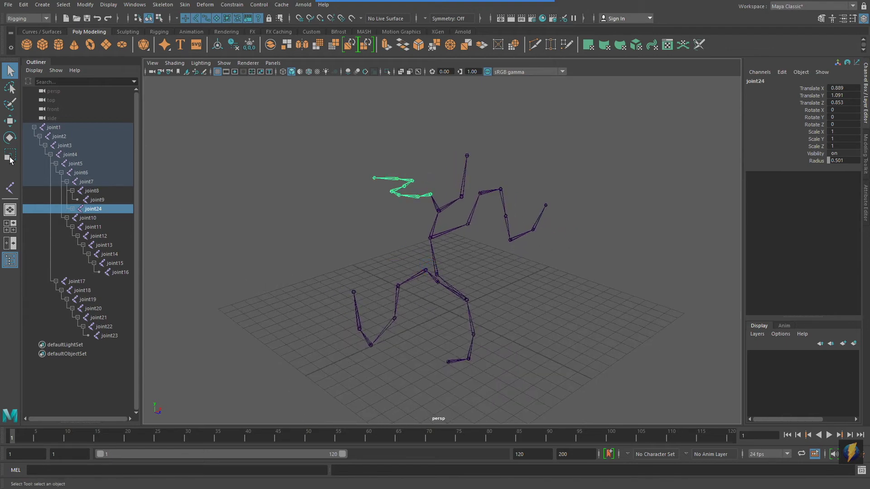
# Set the Move tool's axis orientation to follow the selected joint's own axes.
pyautogui.click(10, 137)
pyautogui.keyDown('alt'); pyautogui.moveTo(358, 189); pyautogui.dragTo(331, 200); pyautogui.keyUp('alt')
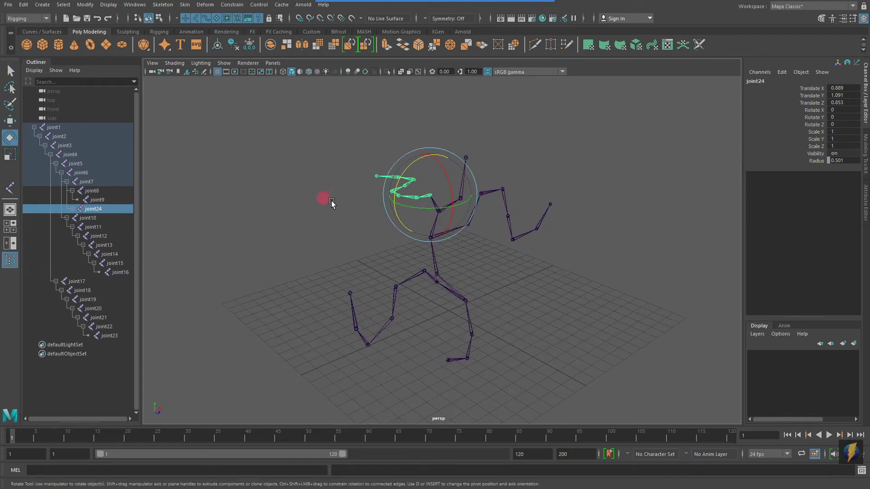
pyautogui.keyDown('alt'); pyautogui.moveTo(331, 200); pyautogui.dragTo(408, 208, button='right'); pyautogui.keyUp('alt')
pyautogui.keyDown('alt'); pyautogui.moveTo(408, 208); pyautogui.dragTo(390, 207); pyautogui.keyUp('alt')
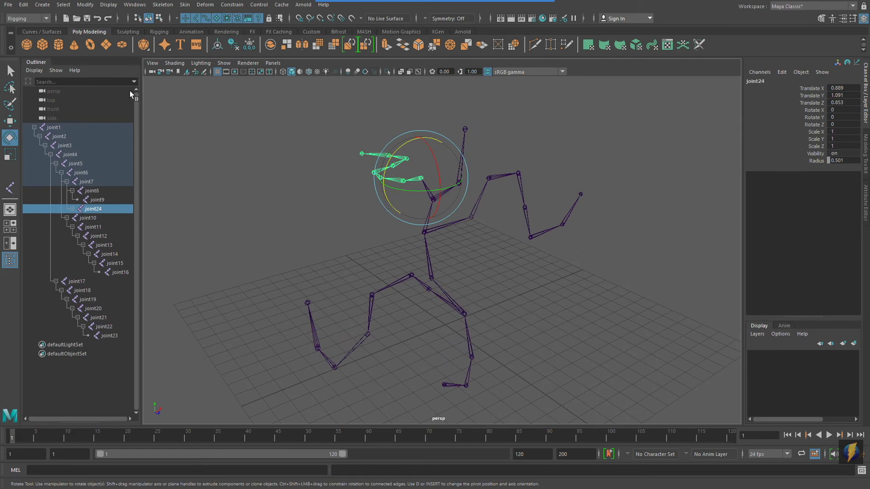
pyautogui.doubleClick(10, 122)
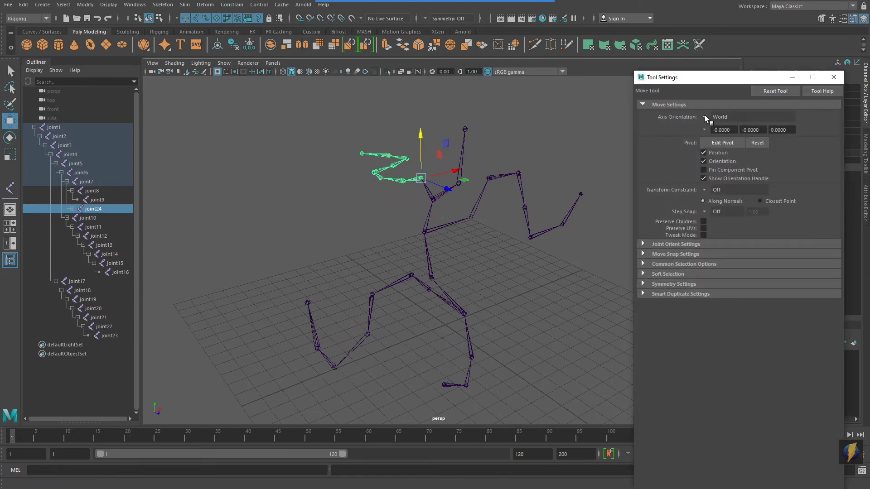
pyautogui.click(705, 116)
pyautogui.click(756, 129)
pyautogui.click(793, 77)
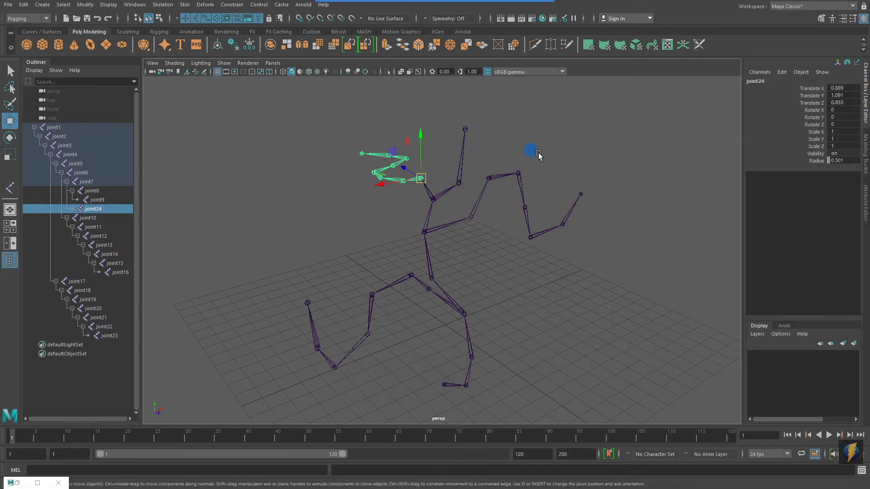
# Examine the local axis directions of each joint from joint24 up the main chain to joint3.
pyautogui.keyDown('alt'); pyautogui.moveTo(533, 151); pyautogui.dragTo(541, 157); pyautogui.keyUp('alt')
pyautogui.keyDown('alt'); pyautogui.moveTo(542, 156); pyautogui.dragTo(572, 177, button='right'); pyautogui.keyUp('alt')
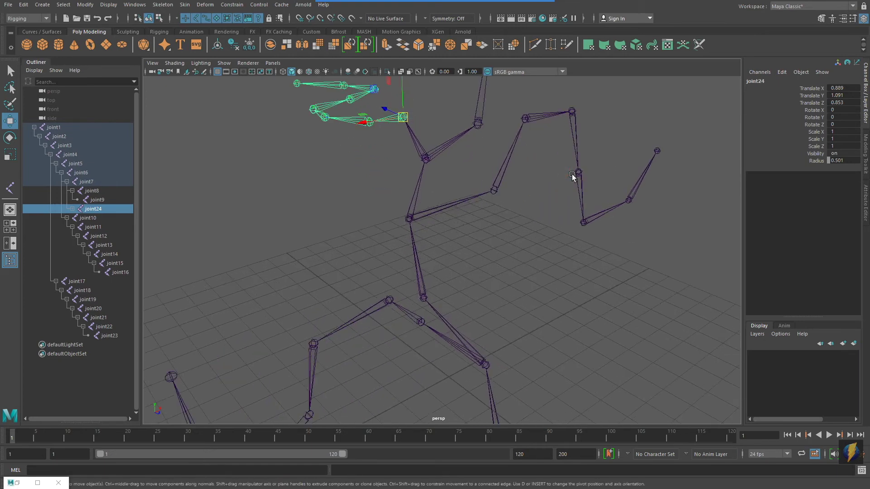
pyautogui.press('Up')
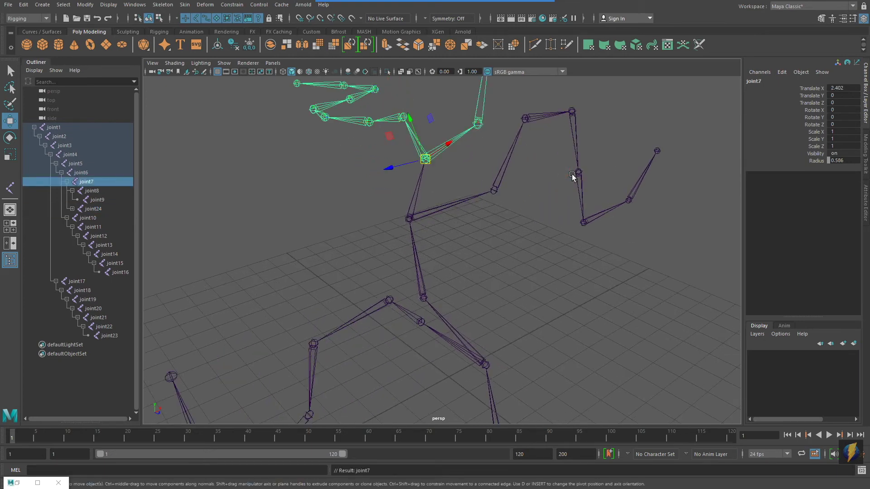
pyautogui.press('Up')
pyautogui.press('Up')
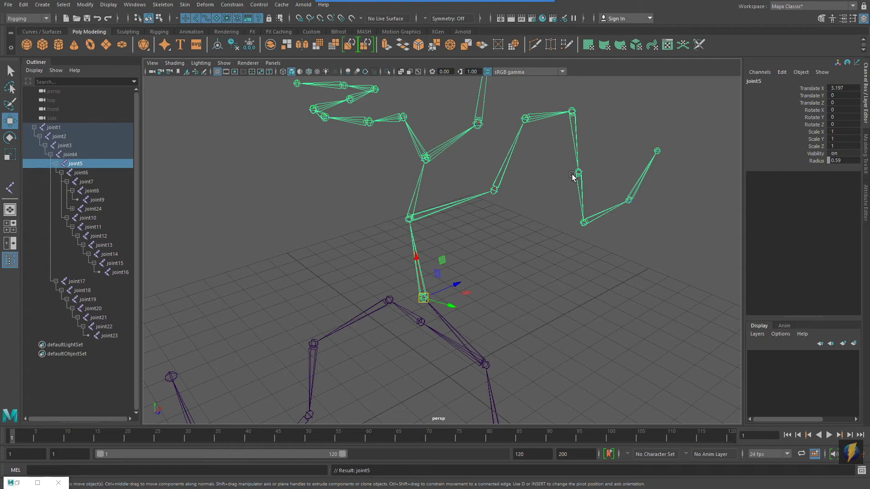
pyautogui.keyDown('alt'); pyautogui.moveTo(520, 224); pyautogui.dragTo(509, 202); pyautogui.keyUp('alt')
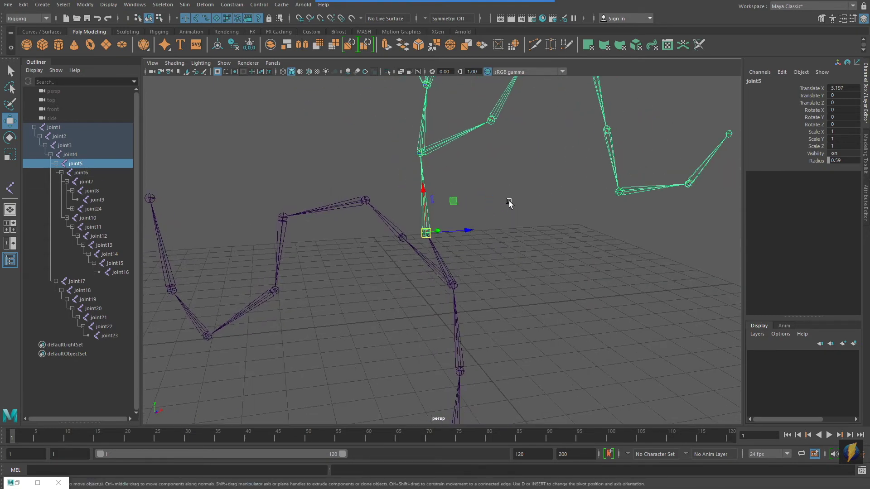
pyautogui.press('Up')
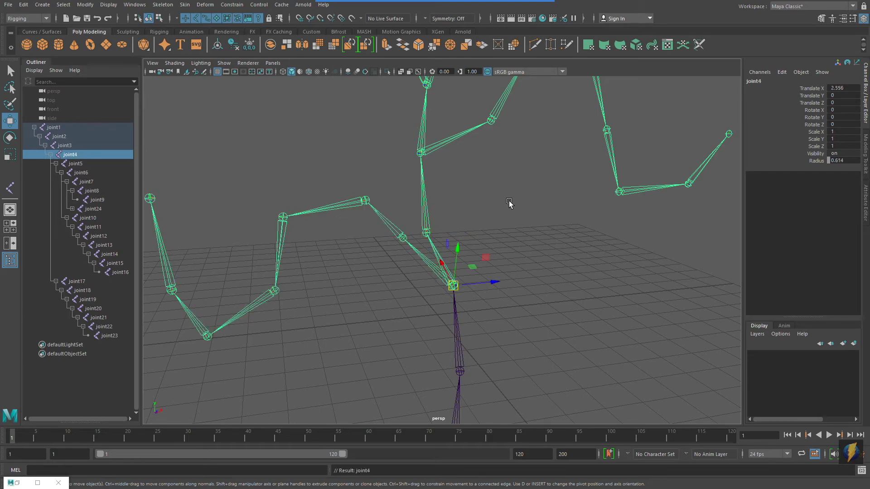
pyautogui.press('Up')
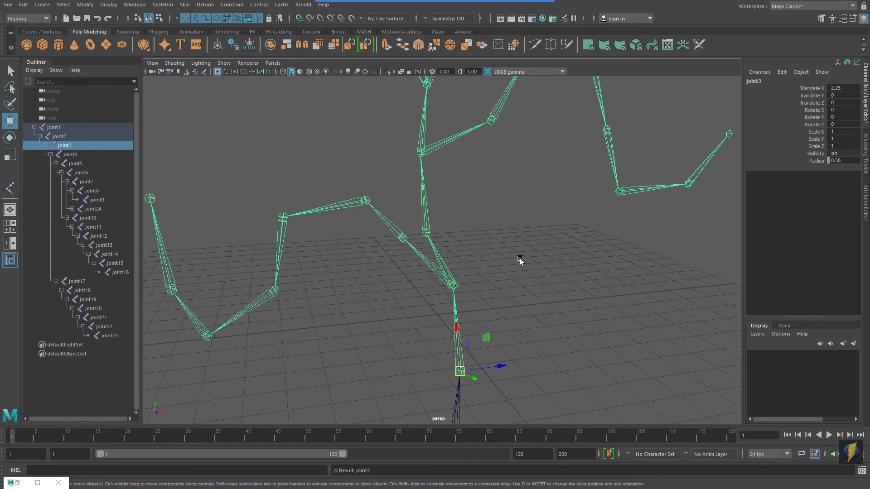
# Set the Move tool's axis orientation to World, close its settings and switch to the Rotate tool.
pyautogui.keyDown('alt'); pyautogui.moveTo(520, 261); pyautogui.dragTo(521, 233); pyautogui.keyUp('alt')
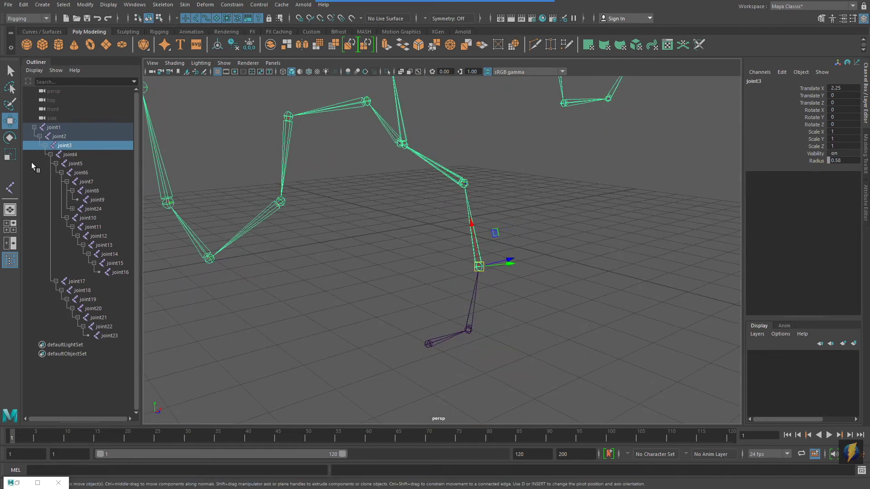
pyautogui.doubleClick(10, 121)
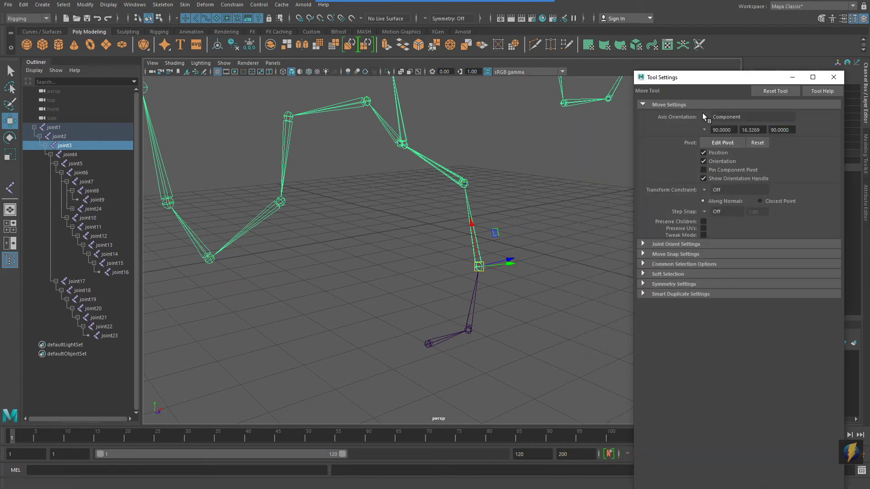
pyautogui.click(703, 117)
pyautogui.click(720, 128)
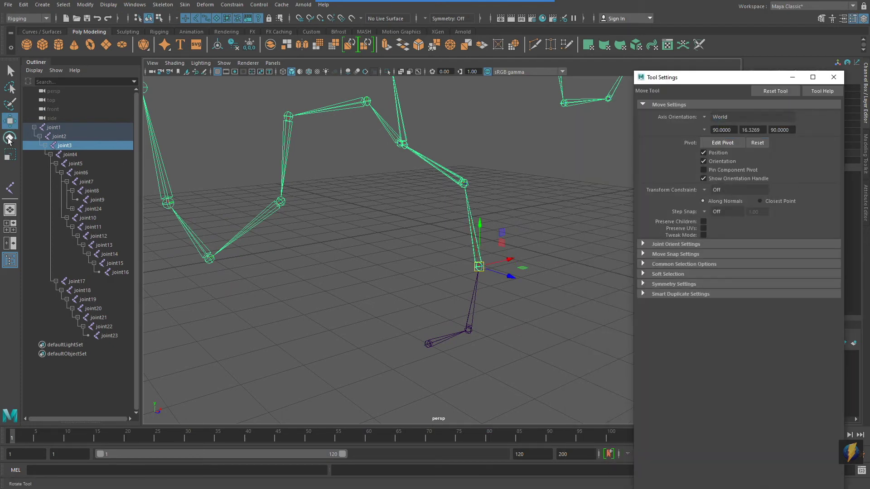
pyautogui.click(10, 138)
pyautogui.click(833, 77)
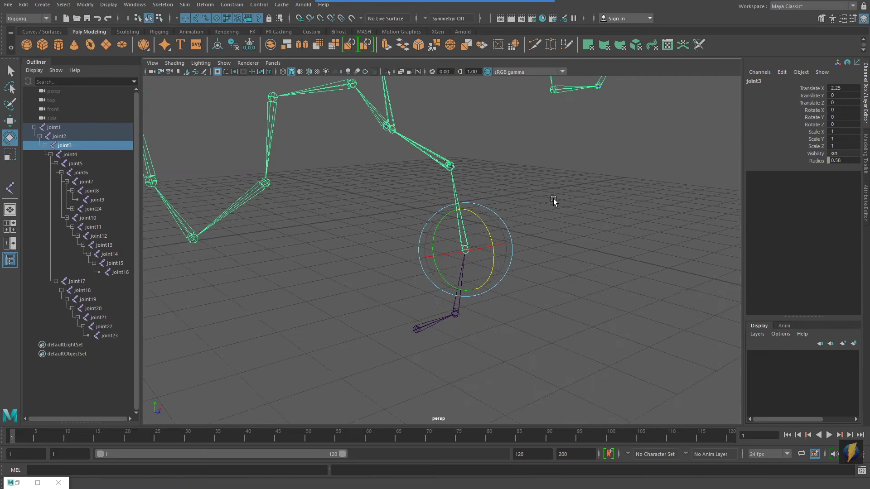
# Try rotating the root joint1 about each of its own axes in turn, undoing each rotation.
pyautogui.keyDown('alt'); pyautogui.moveTo(553, 202); pyautogui.dragTo(510, 190); pyautogui.keyUp('alt')
pyautogui.press('Up')
pyautogui.press('Up')
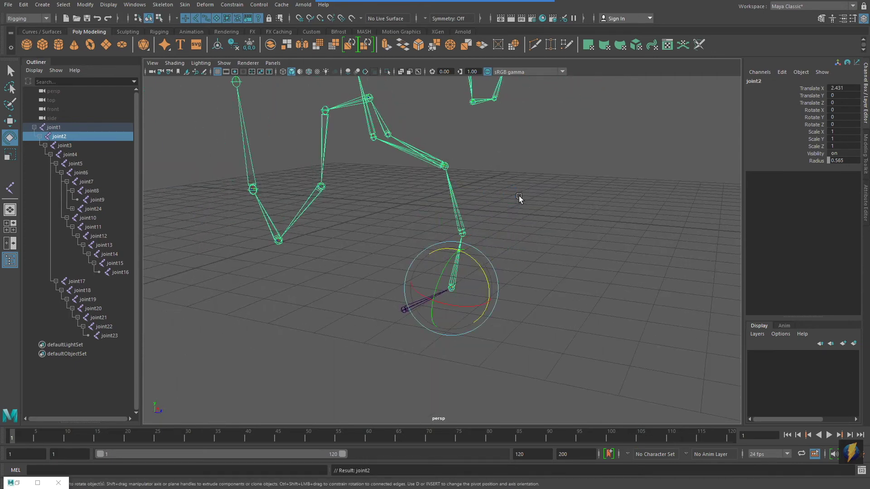
pyautogui.keyDown('alt'); pyautogui.moveTo(414, 264); pyautogui.dragTo(448, 290); pyautogui.keyUp('alt')
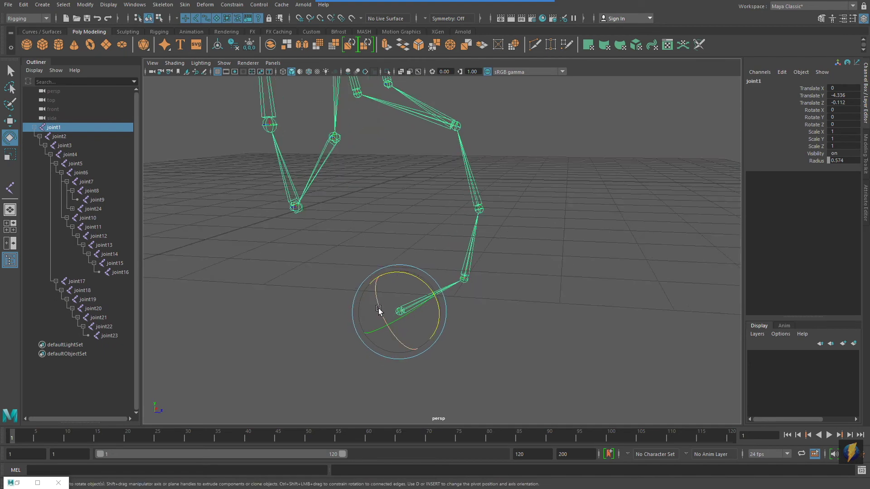
pyautogui.moveTo(379, 306); pyautogui.dragTo(352, 299)
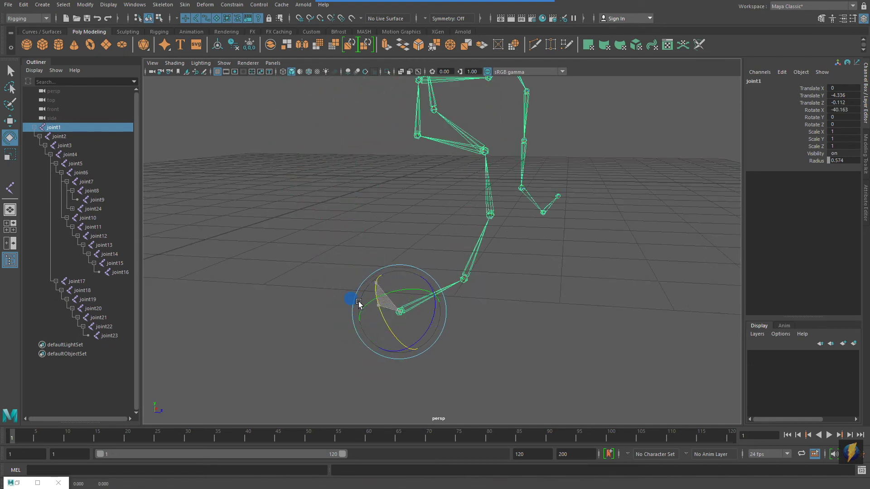
pyautogui.hotkey('ctrl', 'z')
pyautogui.moveTo(417, 285)
pyautogui.mouseDown()
pyautogui.moveTo(437, 295)
pyautogui.moveTo(410, 271)
pyautogui.mouseUp()
pyautogui.hotkey('ctrl', 'z')
pyautogui.moveTo(416, 307); pyautogui.dragTo(459, 321)
pyautogui.hotkey('ctrl', 'z')
# In the side view, create a separate single joint below joint1 at about Y -6.616, Z -0.161.
pyautogui.keyDown('alt'); pyautogui.moveTo(519, 311); pyautogui.dragTo(499, 311, button='right'); pyautogui.keyUp('alt')
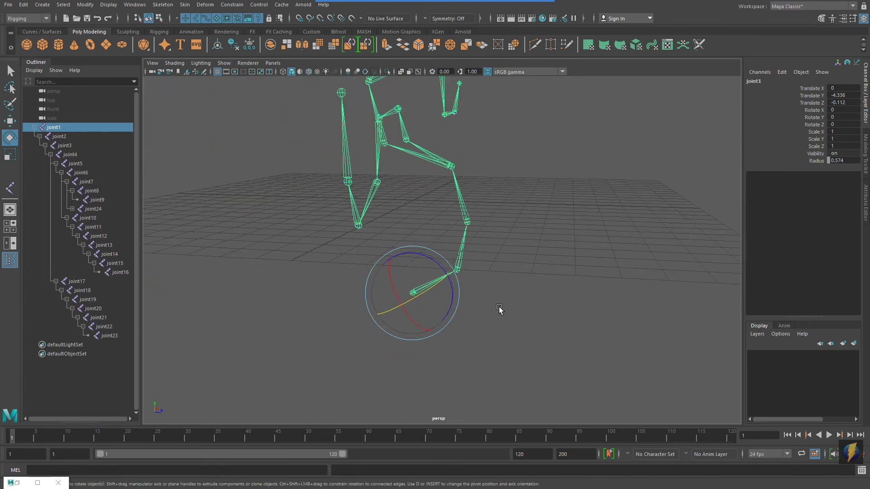
pyautogui.keyDown('alt'); pyautogui.moveTo(499, 310); pyautogui.dragTo(482, 307); pyautogui.keyUp('alt')
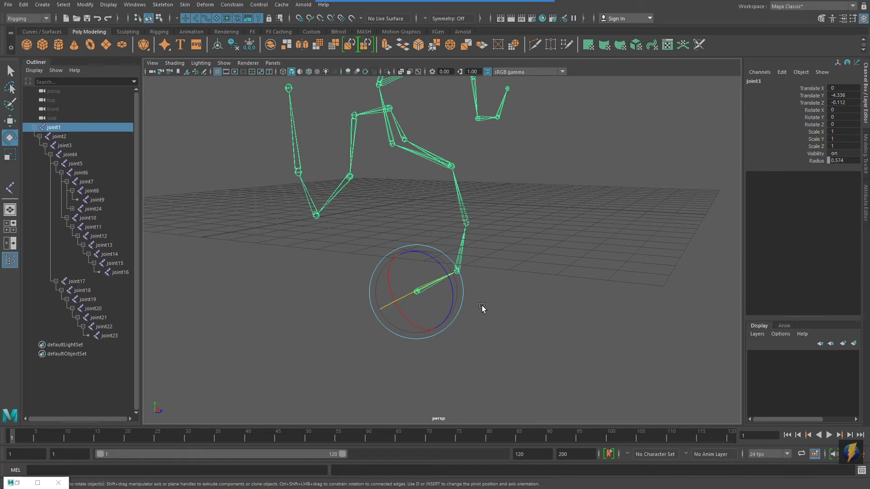
pyautogui.press('space')
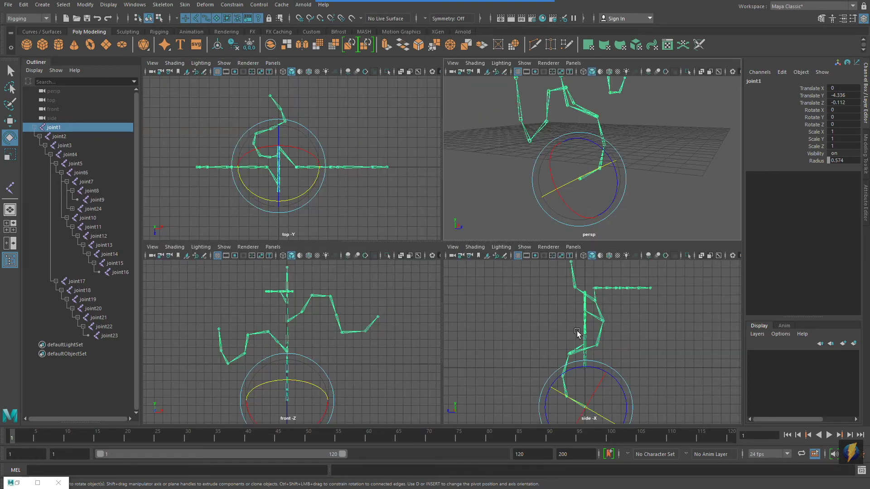
pyautogui.press('space')
pyautogui.keyDown('alt'); pyautogui.moveTo(569, 333); pyautogui.dragTo(577, 218, button='middle'); pyautogui.keyUp('alt')
pyautogui.scroll(2, 577, 218)
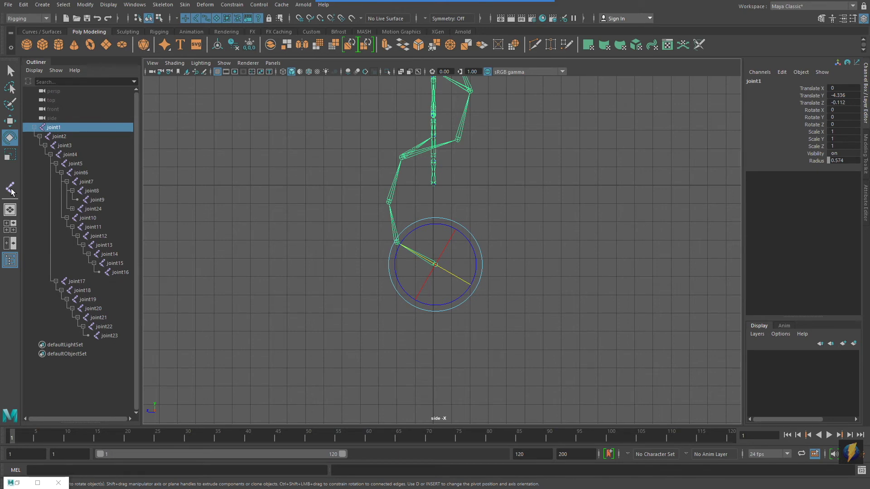
pyautogui.click(380, 350)
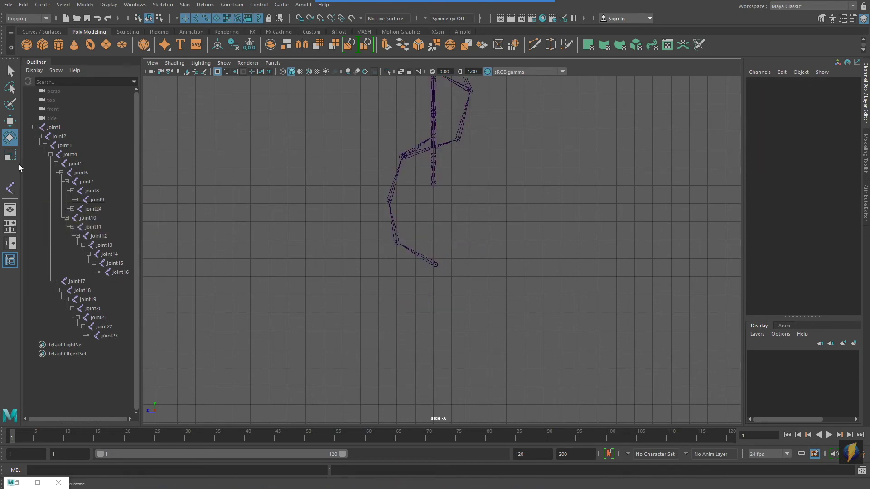
pyautogui.click(10, 188)
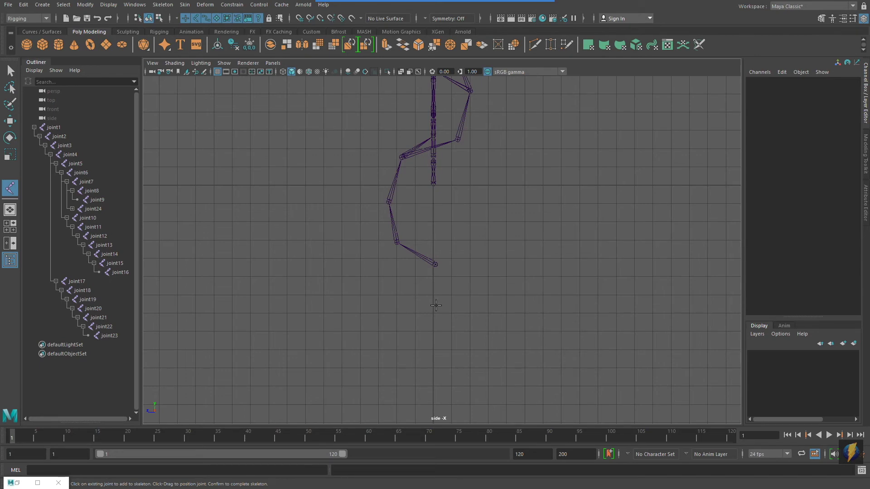
pyautogui.click(435, 306)
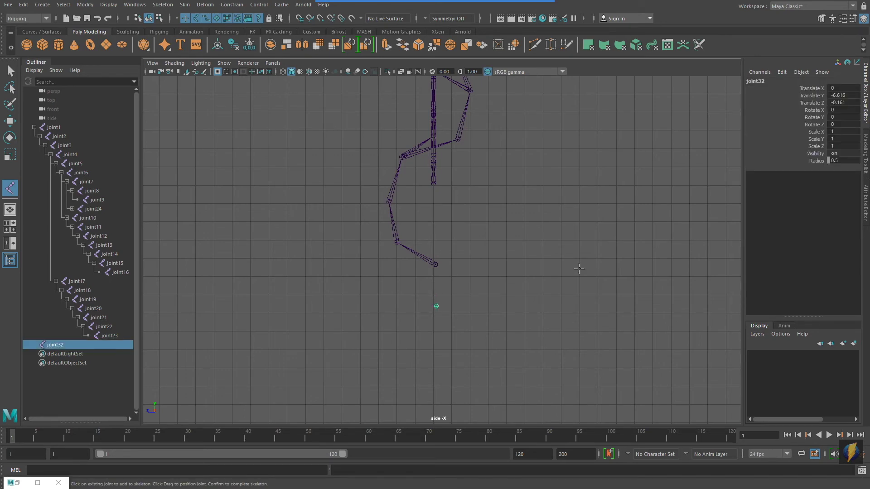
pyautogui.press('e')
# In the perspective view, parent joint1 with its whole skeleton to the new single joint32.
pyautogui.press('space')
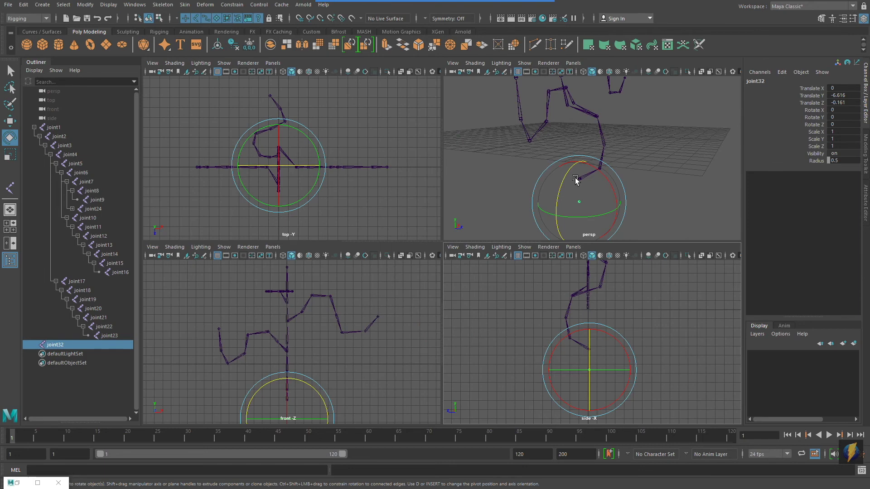
pyautogui.press('space')
pyautogui.keyDown('alt'); pyautogui.moveTo(583, 237); pyautogui.dragTo(459, 210); pyautogui.keyUp('alt')
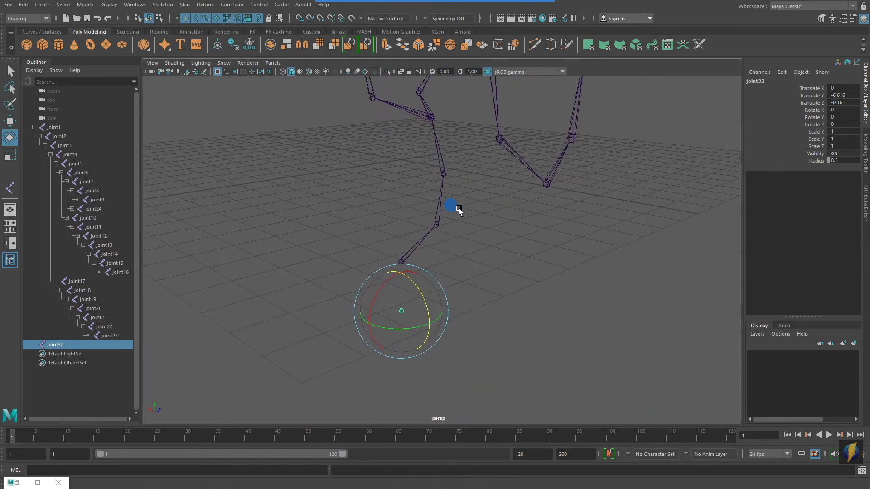
pyautogui.press('q')
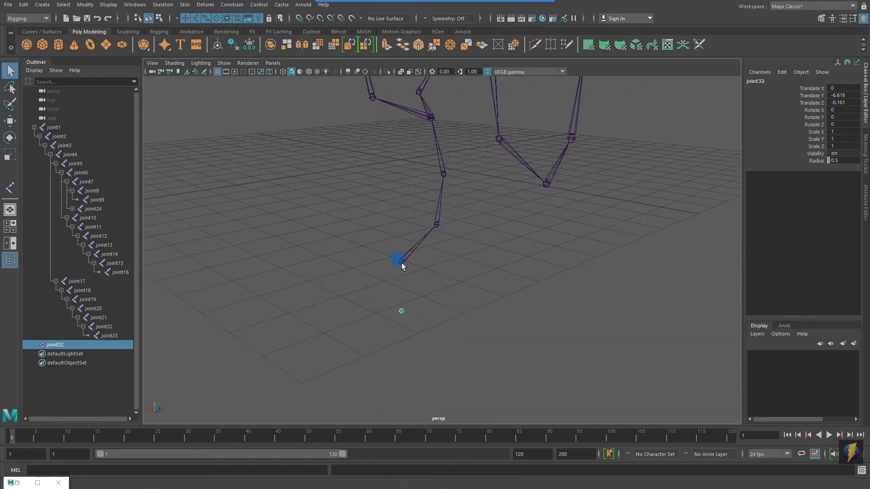
pyautogui.click(402, 266)
pyautogui.keyDown('alt'); pyautogui.moveTo(401, 266); pyautogui.dragTo(482, 255); pyautogui.keyUp('alt')
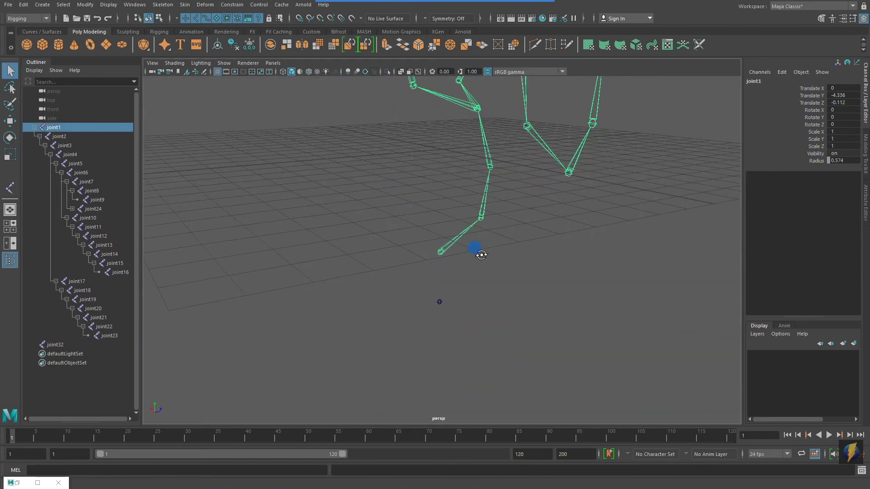
pyautogui.keyDown('shift'); pyautogui.click(440, 302); pyautogui.keyUp('shift')
pyautogui.press('p')
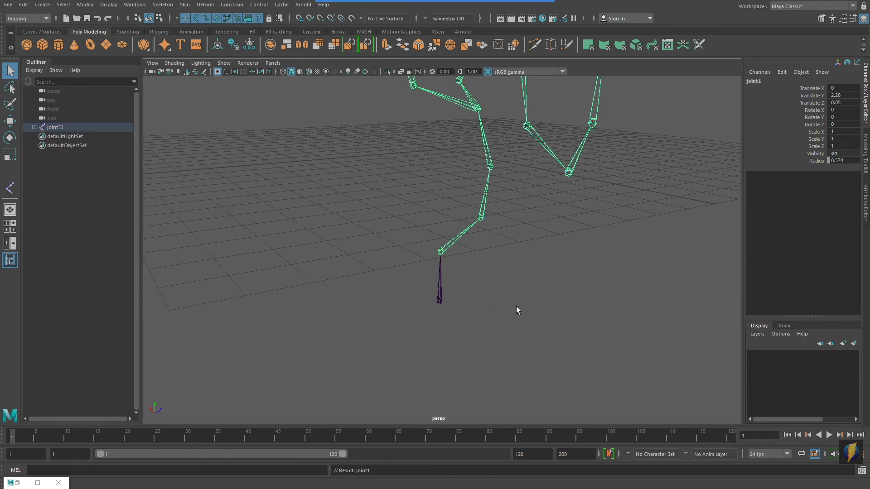
# Try rotating the new root joint32 about Y and then another axis, undoing each rotation.
pyautogui.click(441, 302)
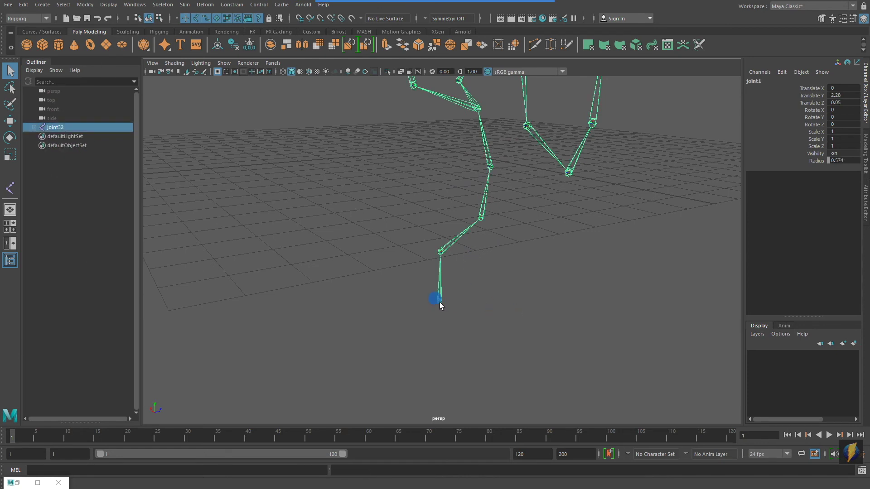
pyautogui.click(10, 137)
pyautogui.keyDown('alt'); pyautogui.moveTo(406, 254); pyautogui.dragTo(466, 284); pyautogui.keyUp('alt')
pyautogui.moveTo(442, 320)
pyautogui.mouseDown()
pyautogui.moveTo(469, 315)
pyautogui.moveTo(431, 327)
pyautogui.moveTo(455, 329)
pyautogui.moveTo(444, 324)
pyautogui.mouseUp()
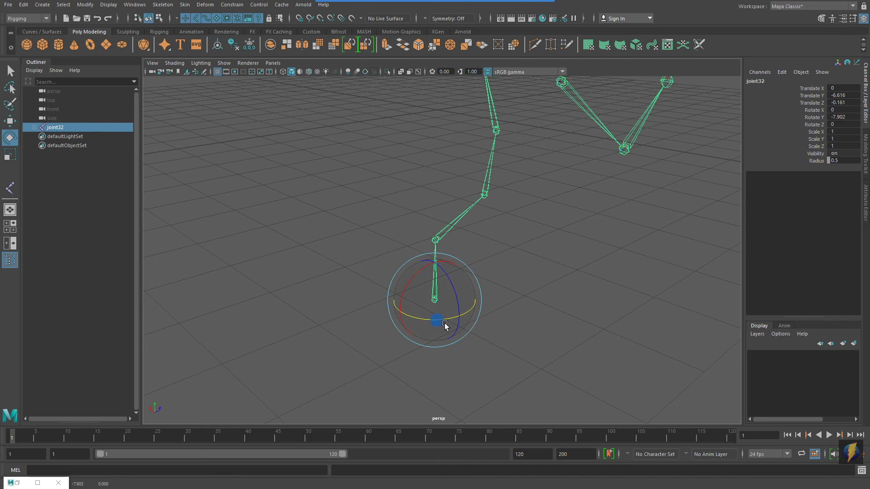
pyautogui.hotkey('ctrl', 'z')
pyautogui.moveTo(426, 267); pyautogui.dragTo(457, 278)
pyautogui.hotkey('ctrl', 'z')
pyautogui.hotkey('ctrl', 'z')
# Rotate joint11 in the arm branch about its Z axis to about 43.3 degrees.
pyautogui.keyDown('alt'); pyautogui.moveTo(594, 286); pyautogui.dragTo(457, 261, button='right'); pyautogui.keyUp('alt')
pyautogui.keyDown('alt'); pyautogui.moveTo(456, 258); pyautogui.dragTo(456, 324, button='middle'); pyautogui.keyUp('alt')
pyautogui.keyDown('alt'); pyautogui.moveTo(518, 297); pyautogui.dragTo(415, 278); pyautogui.keyUp('alt')
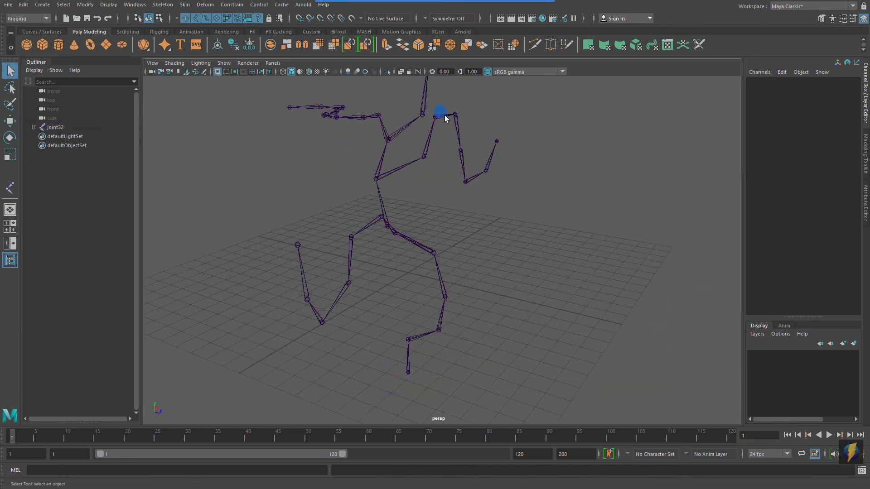
pyautogui.click(444, 117)
pyautogui.keyDown('alt'); pyautogui.moveTo(507, 134); pyautogui.dragTo(383, 208); pyautogui.keyUp('alt')
pyautogui.keyDown('alt'); pyautogui.moveTo(382, 207); pyautogui.dragTo(484, 220, button='middle'); pyautogui.keyUp('alt')
pyautogui.keyDown('alt'); pyautogui.moveTo(421, 229); pyautogui.dragTo(471, 228, button='right'); pyautogui.keyUp('alt')
pyautogui.keyDown('alt'); pyautogui.moveTo(474, 230); pyautogui.dragTo(494, 243, button='middle'); pyautogui.keyUp('alt')
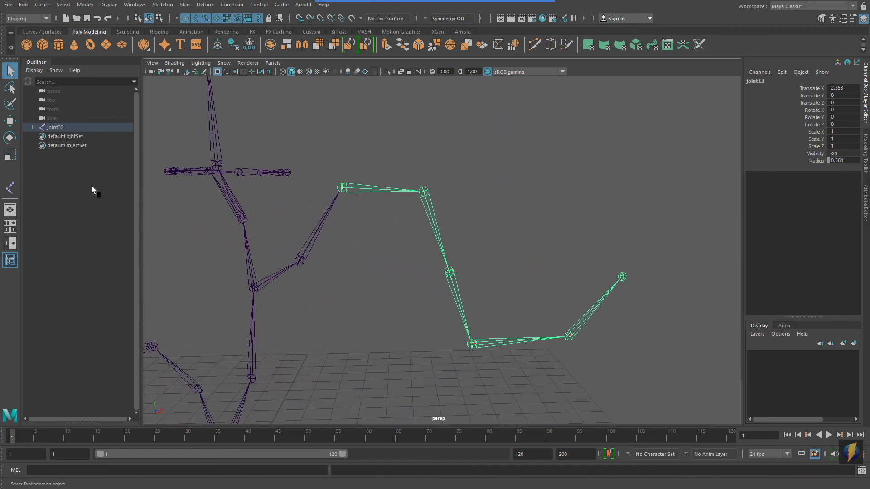
pyautogui.click(10, 137)
pyautogui.keyDown('alt'); pyautogui.moveTo(378, 232); pyautogui.dragTo(386, 233); pyautogui.keyUp('alt')
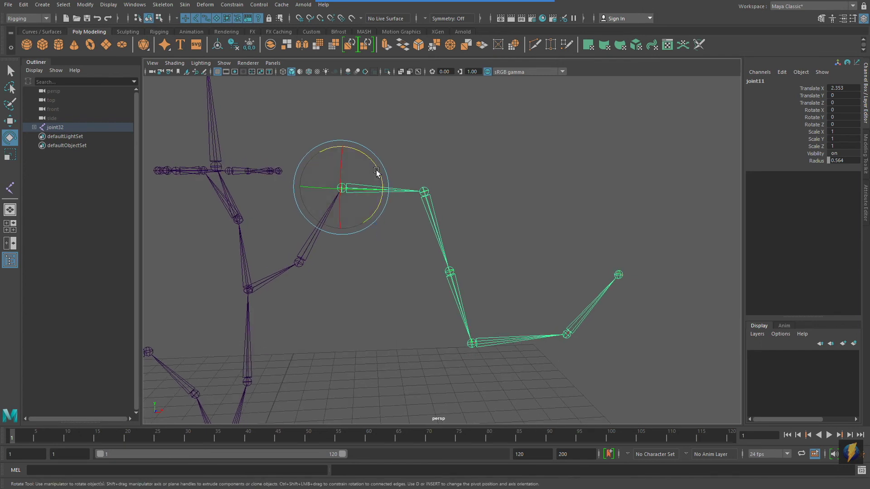
pyautogui.moveTo(376, 172); pyautogui.dragTo(355, 153)
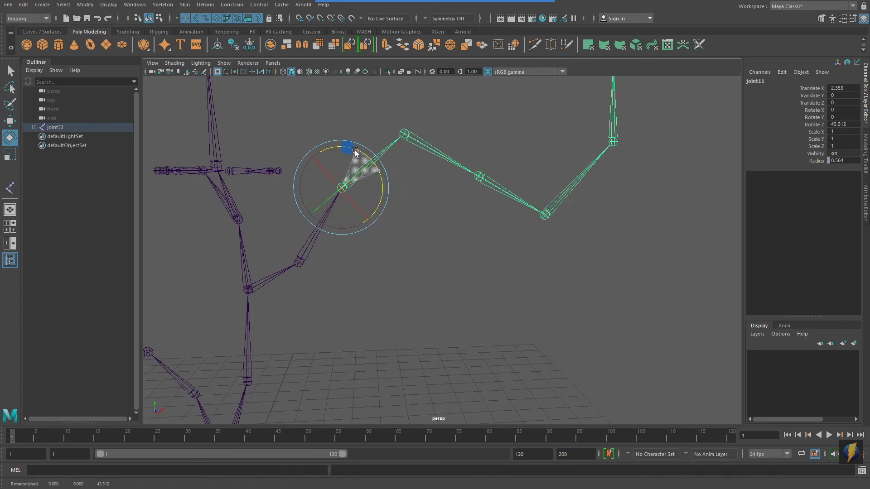
# Enlarge the Move manipulator and compare the local axis directions of joint11 and its child joint12 with the Move tool settings open.
pyautogui.keyDown('alt'); pyautogui.moveTo(398, 178); pyautogui.dragTo(404, 208, button='middle'); pyautogui.keyUp('alt')
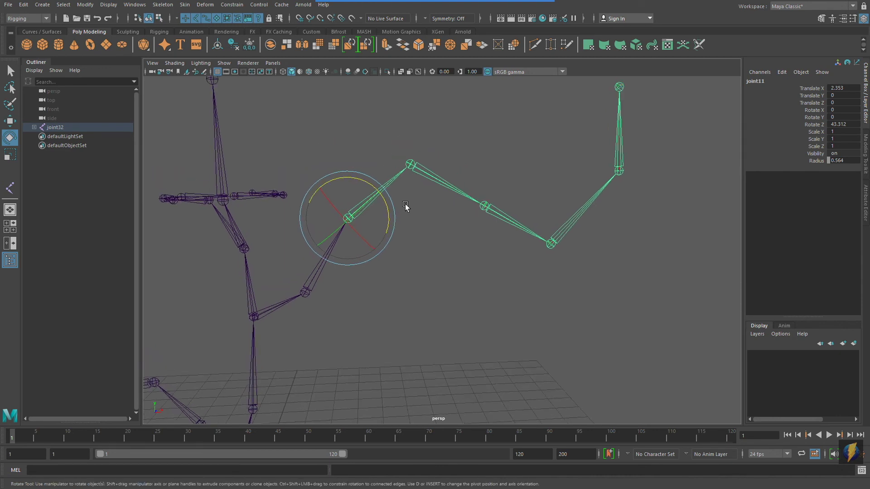
pyautogui.doubleClick(9, 121)
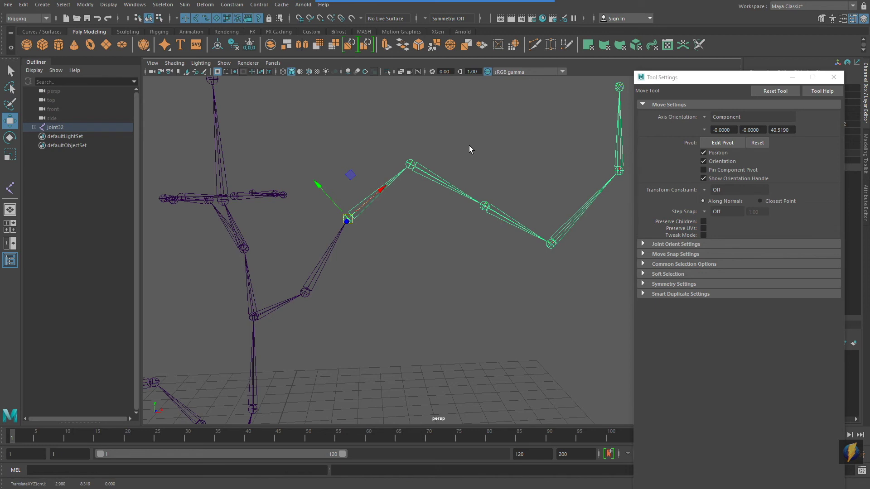
pyautogui.press('=')
pyautogui.keyDown('alt'); pyautogui.moveTo(485, 195); pyautogui.dragTo(485, 219, button='middle'); pyautogui.keyUp('alt')
pyautogui.keyDown('alt'); pyautogui.moveTo(394, 229); pyautogui.dragTo(433, 271, button='right'); pyautogui.keyUp('alt')
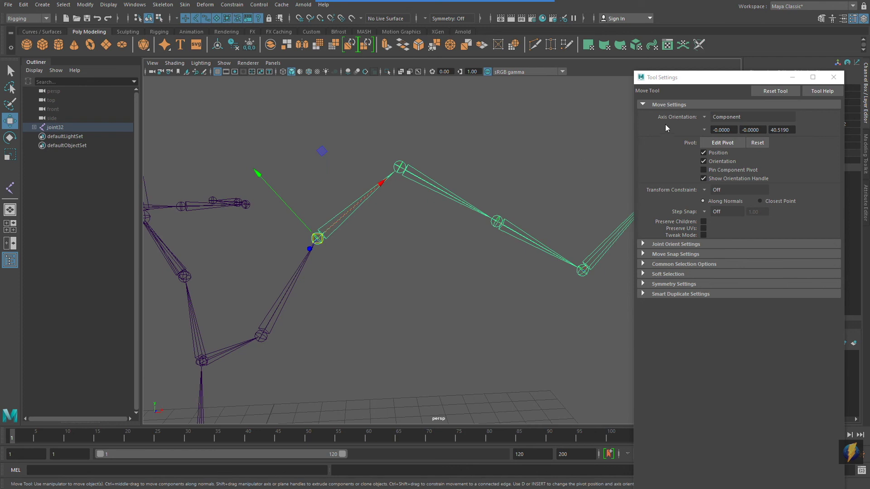
pyautogui.press('=')
pyautogui.press('Down')
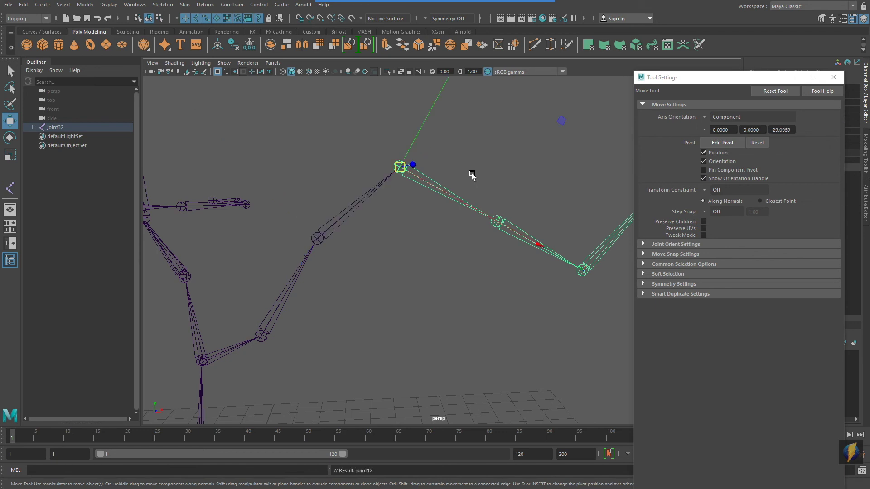
pyautogui.press('Up')
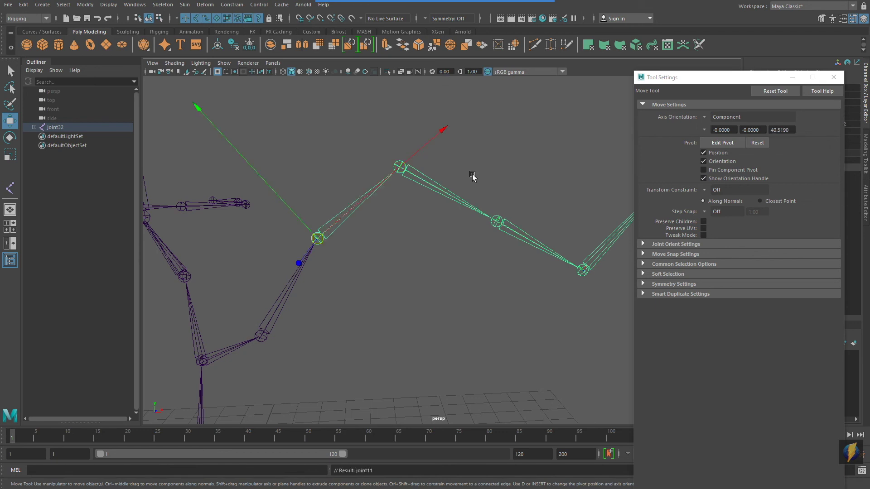
# Set the Move tool's axis orientation to World and lower joint12 along the vertical axis to about Y 7.10.
pyautogui.click(705, 116)
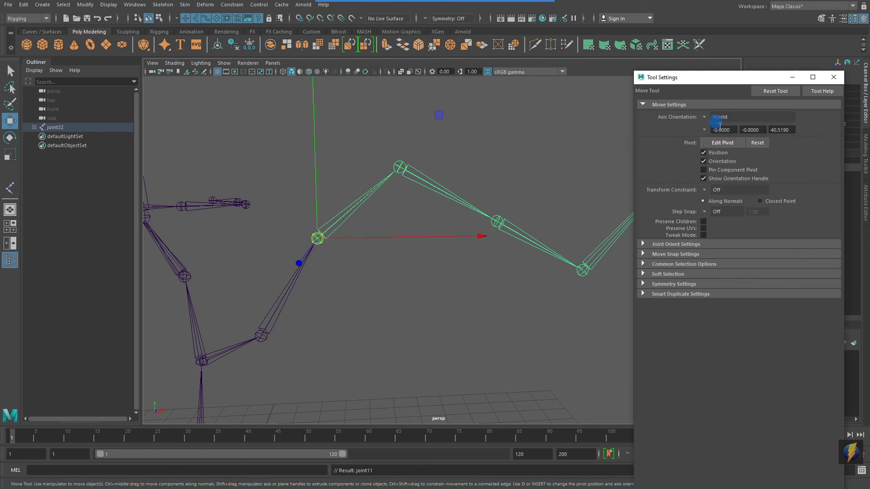
pyautogui.click(426, 144)
pyautogui.click(400, 166)
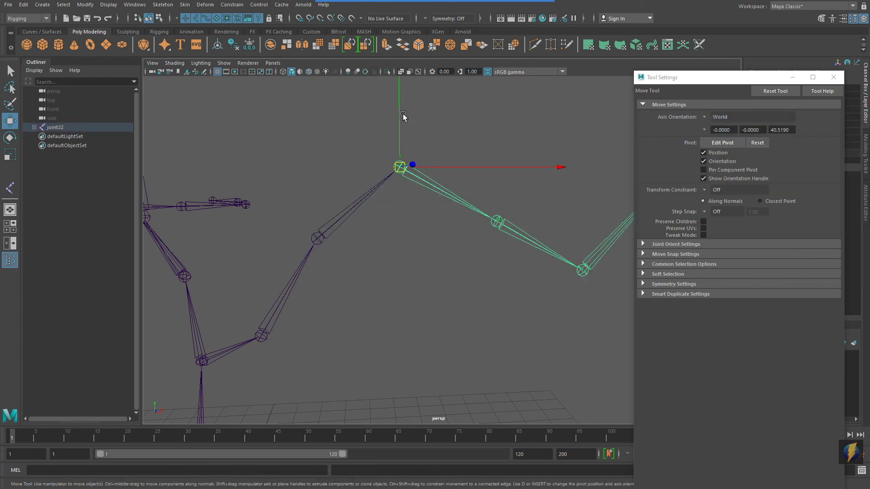
pyautogui.moveTo(400, 108); pyautogui.dragTo(415, 240)
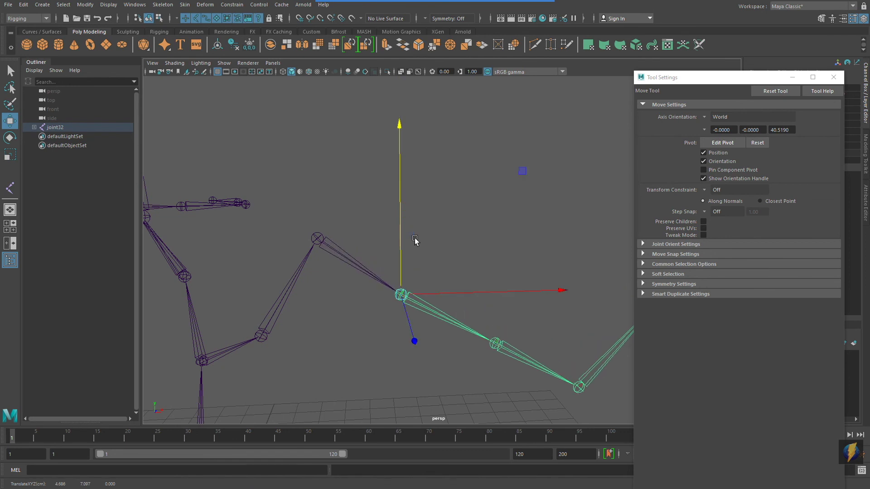
# Select joint11 and set the Move tool's axis orientation to Component to show its local axes.
pyautogui.click(316, 238)
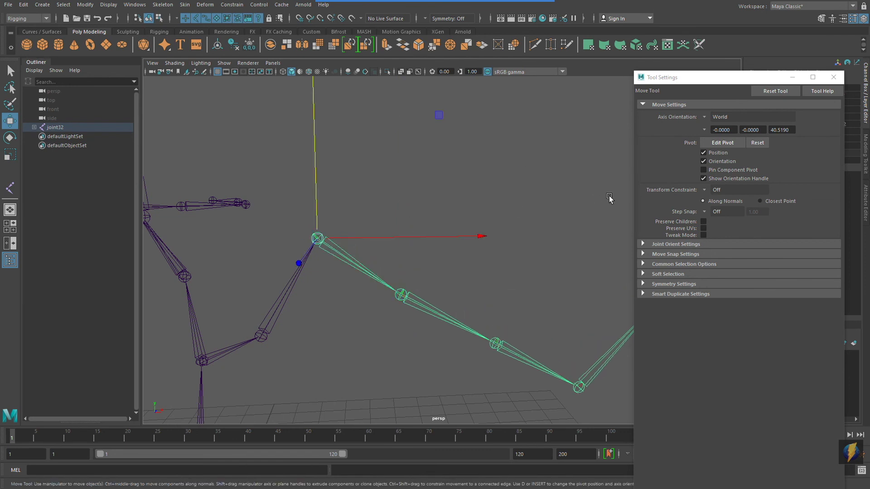
pyautogui.click(703, 119)
pyautogui.click(725, 140)
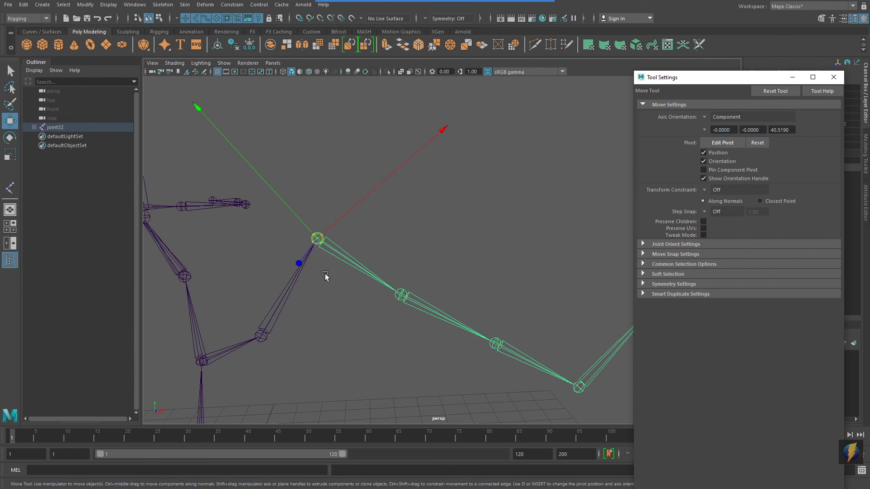
# Try rotating joint11 about its local X axis by about -16.7 degrees with a smaller manipulator, and undo the rotation.
pyautogui.click(10, 137)
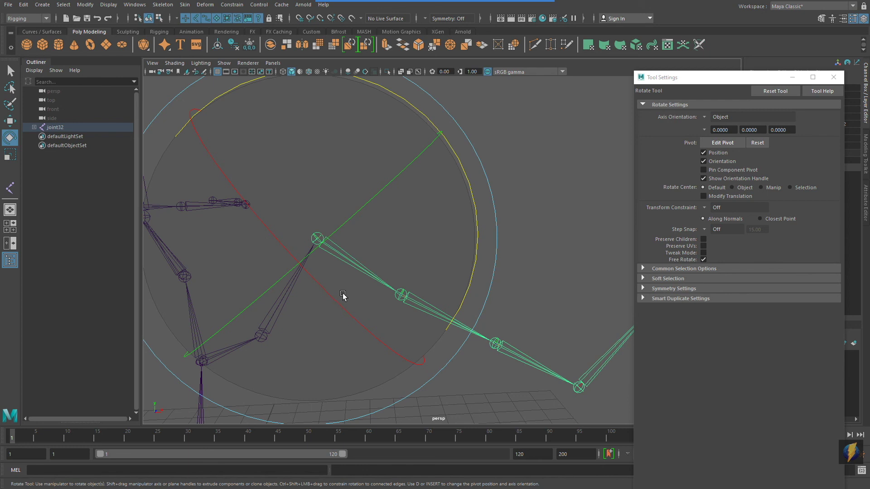
pyautogui.press('-')
pyautogui.moveTo(323, 265); pyautogui.dragTo(283, 263)
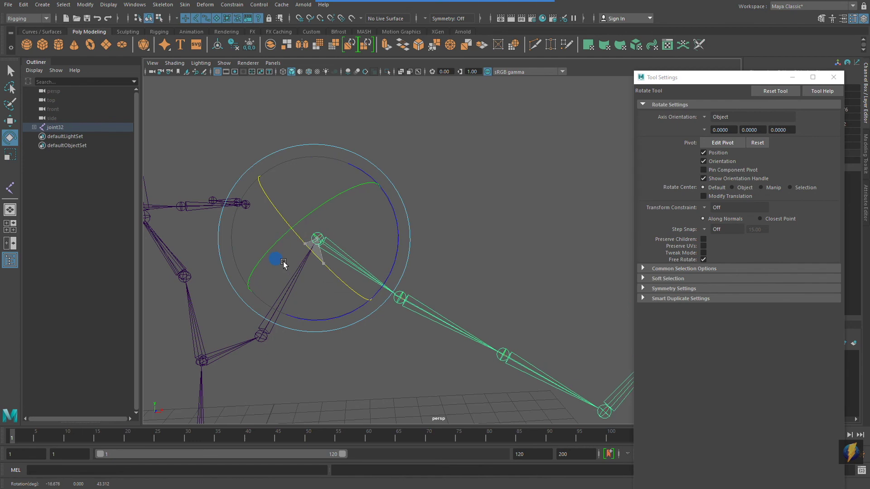
pyautogui.hotkey('ctrl', 'z')
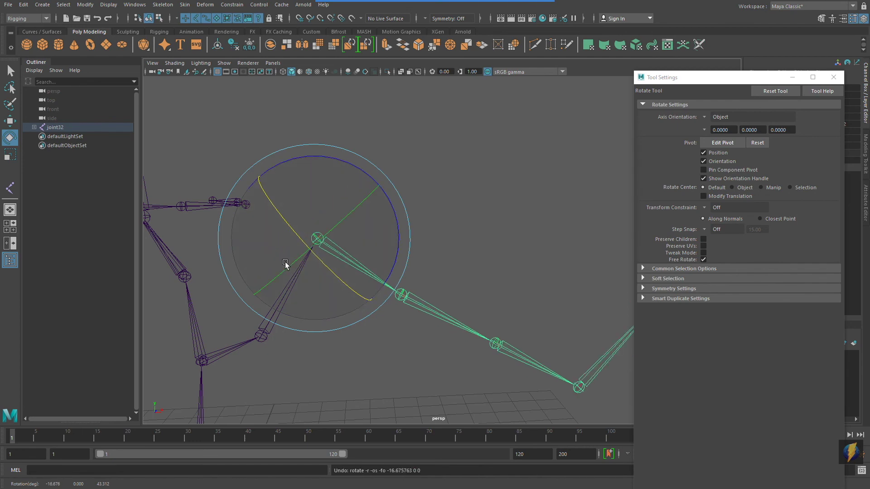